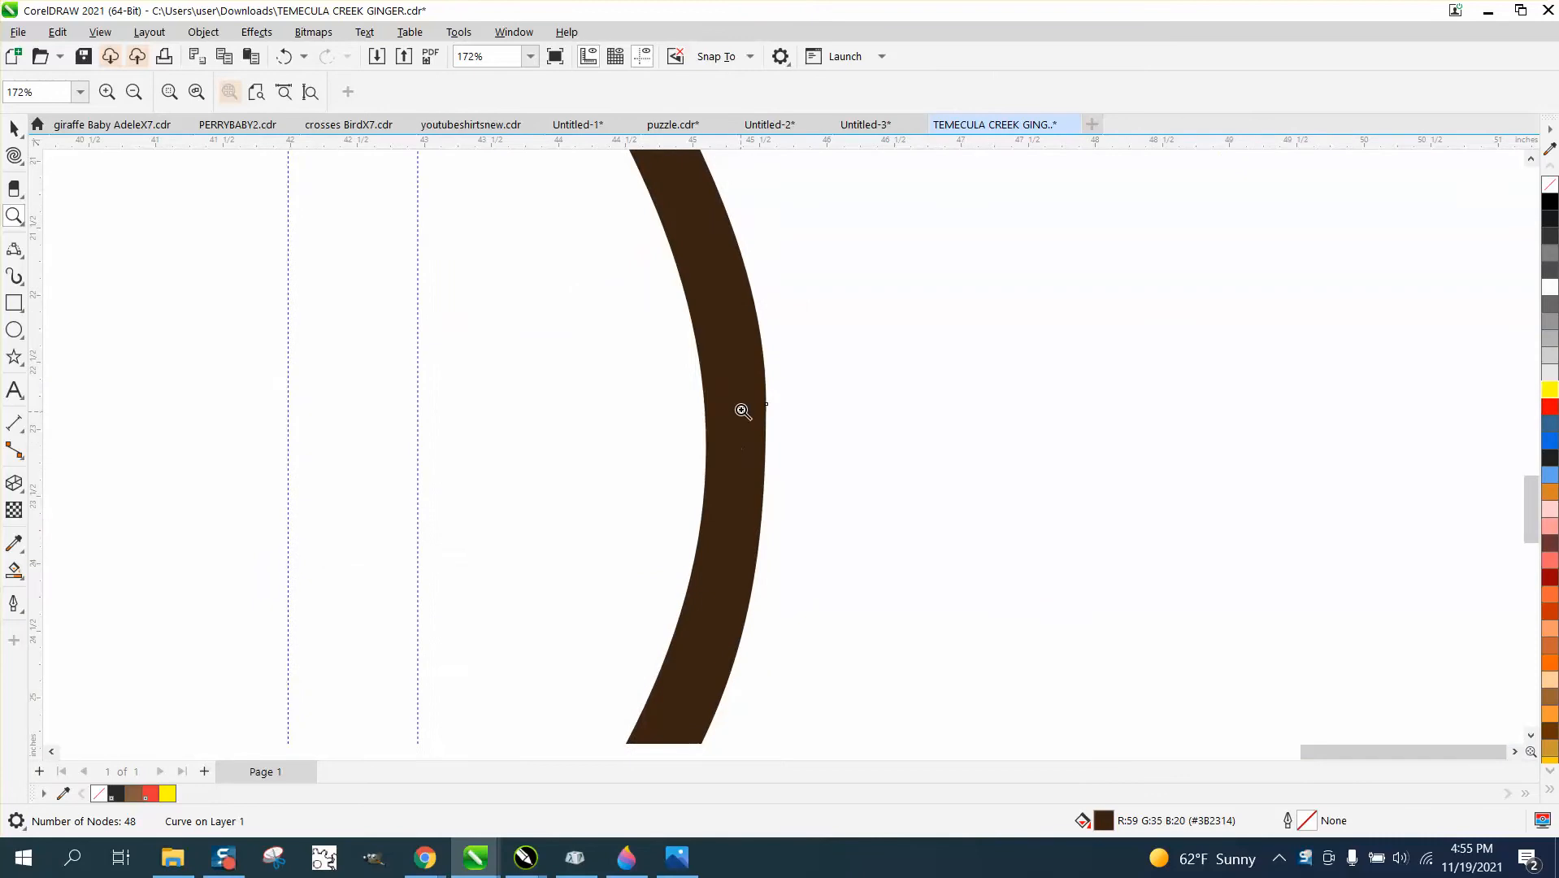
Undo the last move of the logo's dark brown outer oval.
{"action": "scroll", "coordinate": [752, 410], "scroll_direction": "down", "scroll_amount": 4}
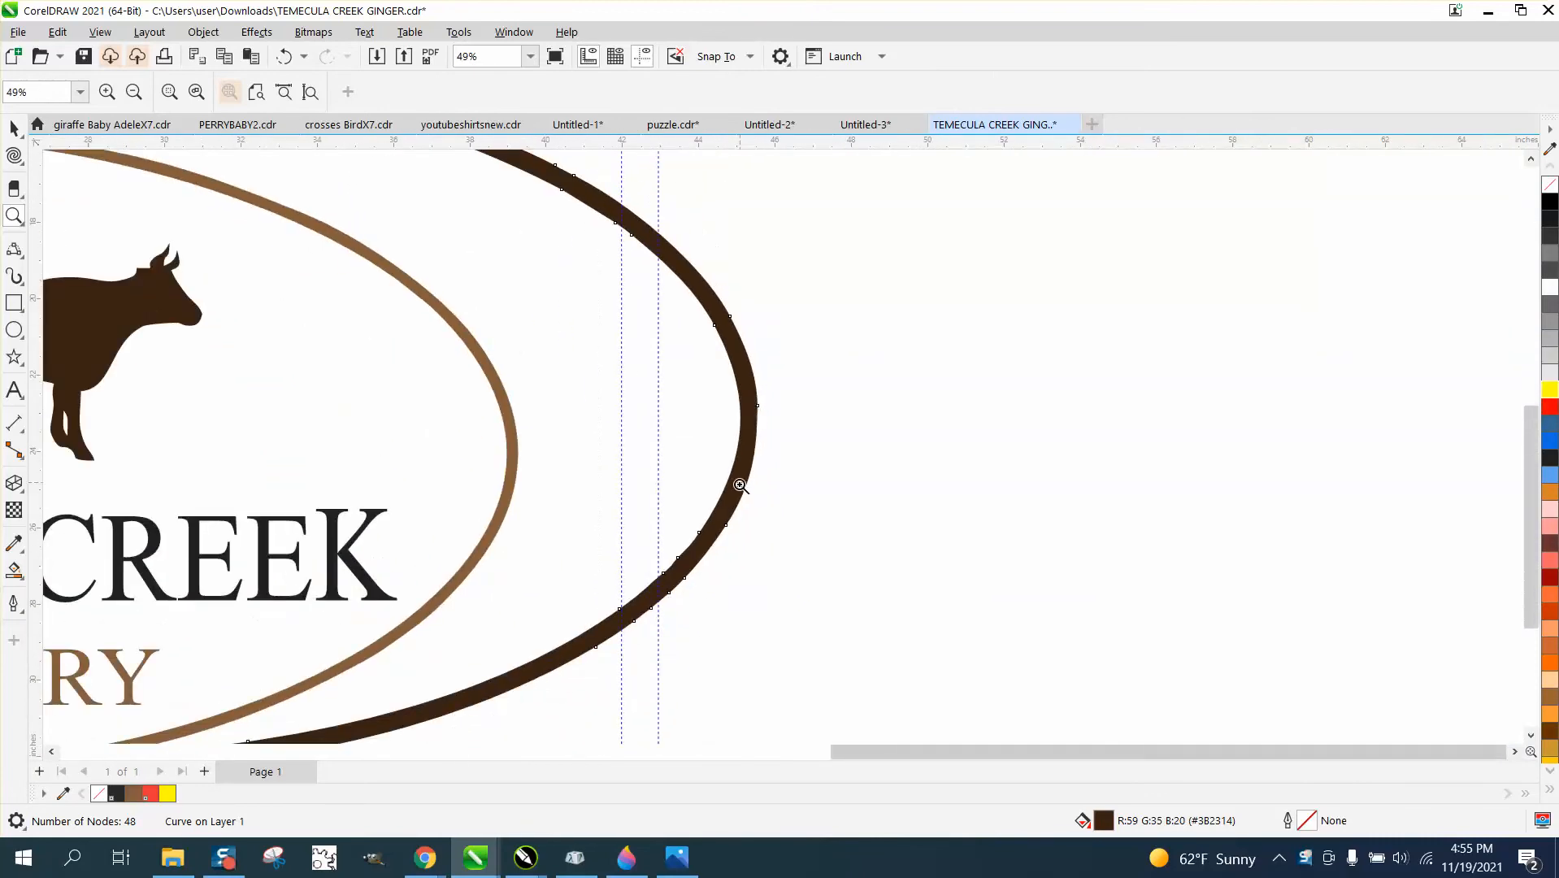
{"action": "scroll", "coordinate": [734, 484], "scroll_direction": "down", "scroll_amount": 3}
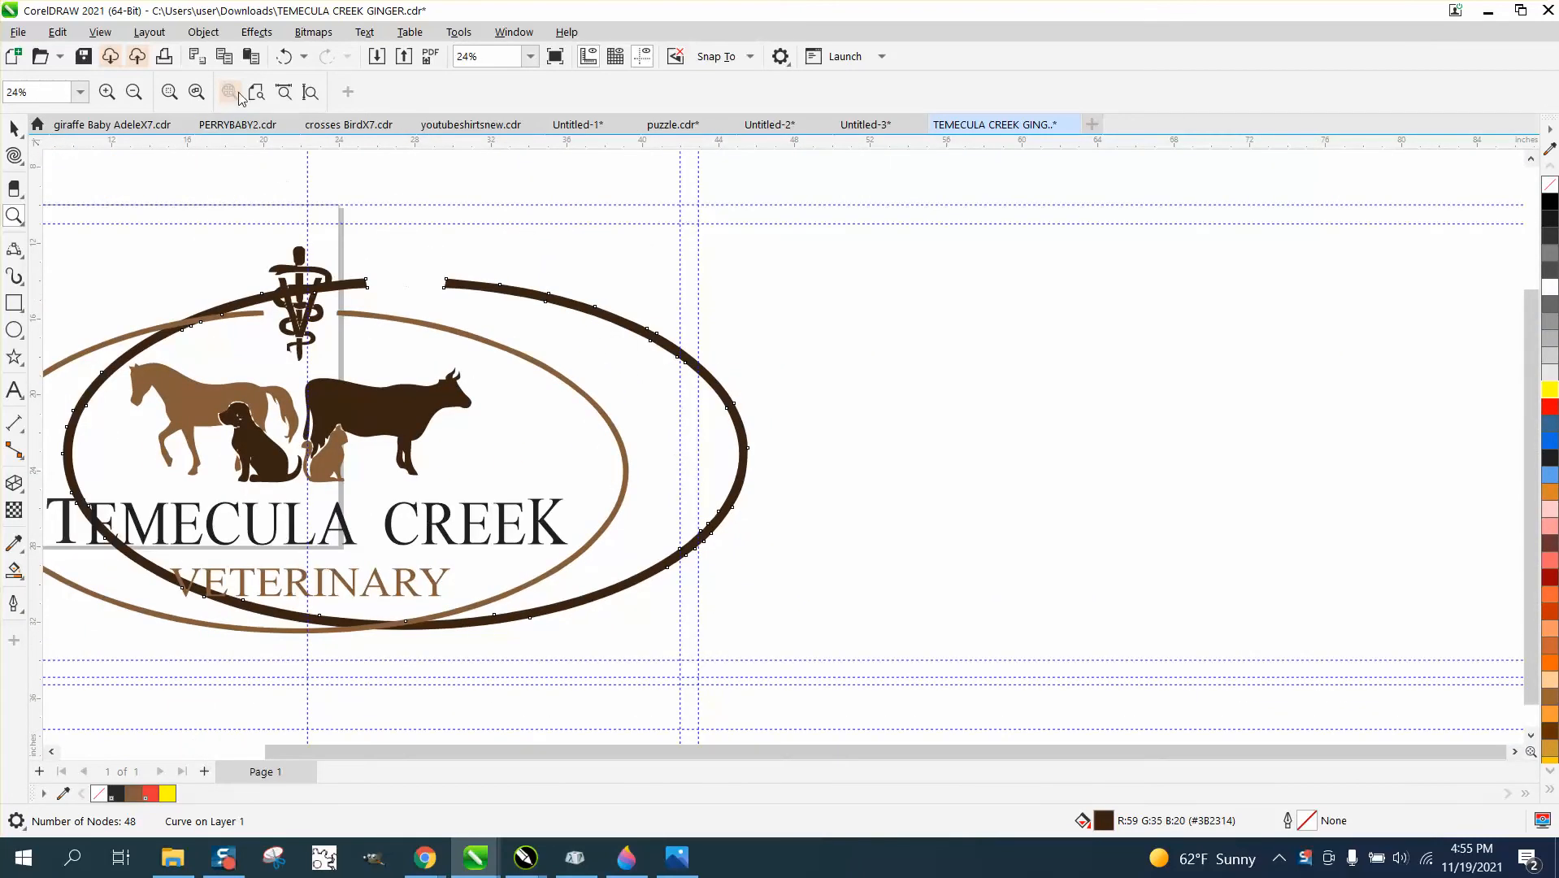
{"action": "left_click", "coordinate": [283, 57]}
{"action": "scroll", "coordinate": [687, 295], "scroll_direction": "down", "scroll_amount": 1}
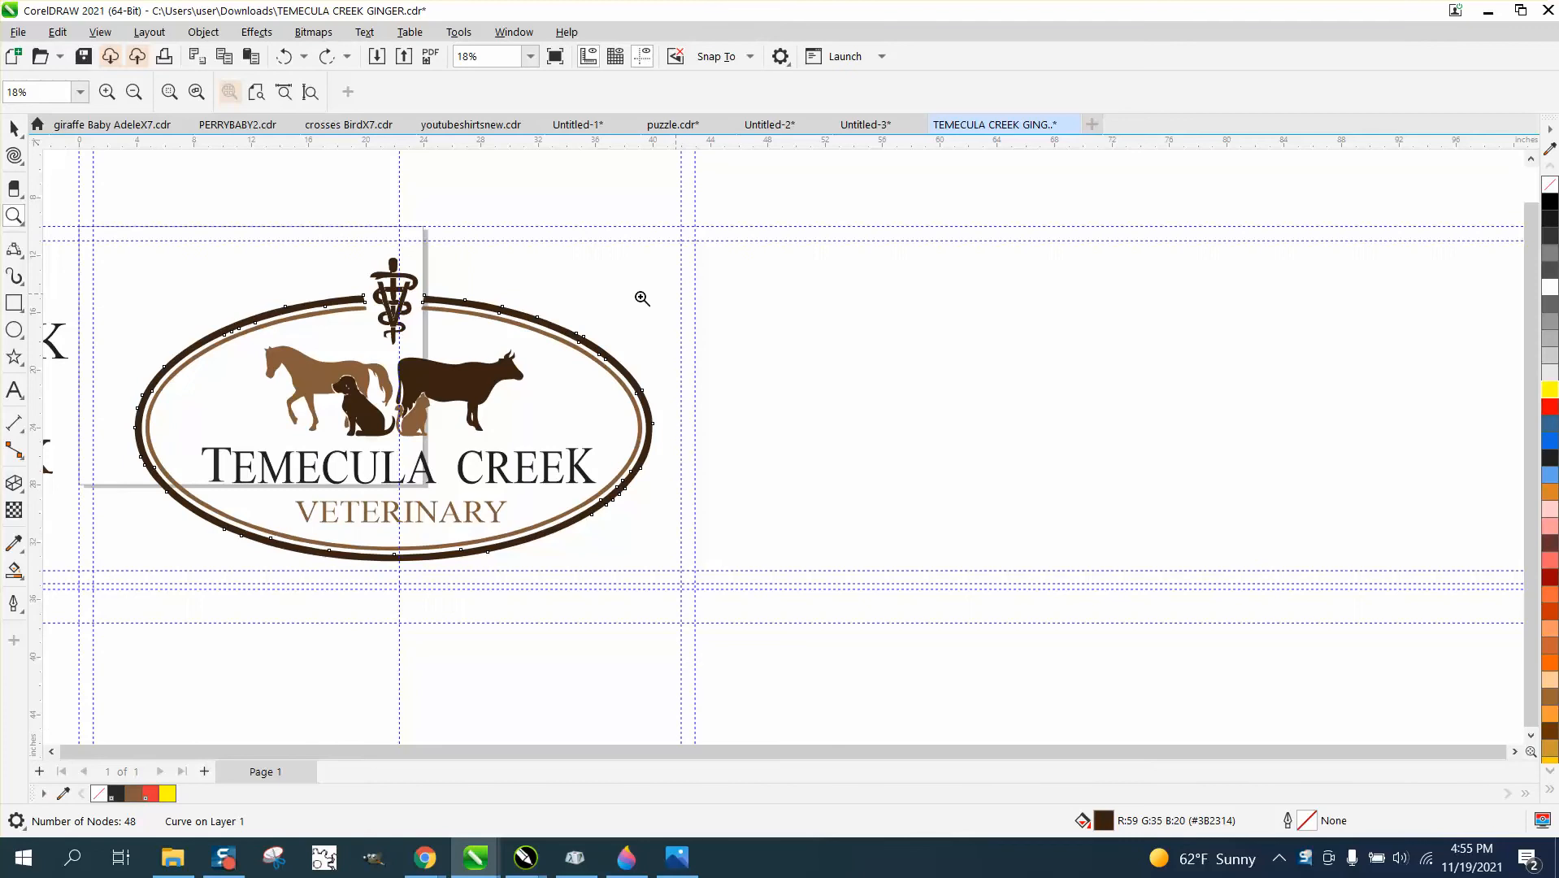
{"action": "left_click", "coordinate": [14, 330]}
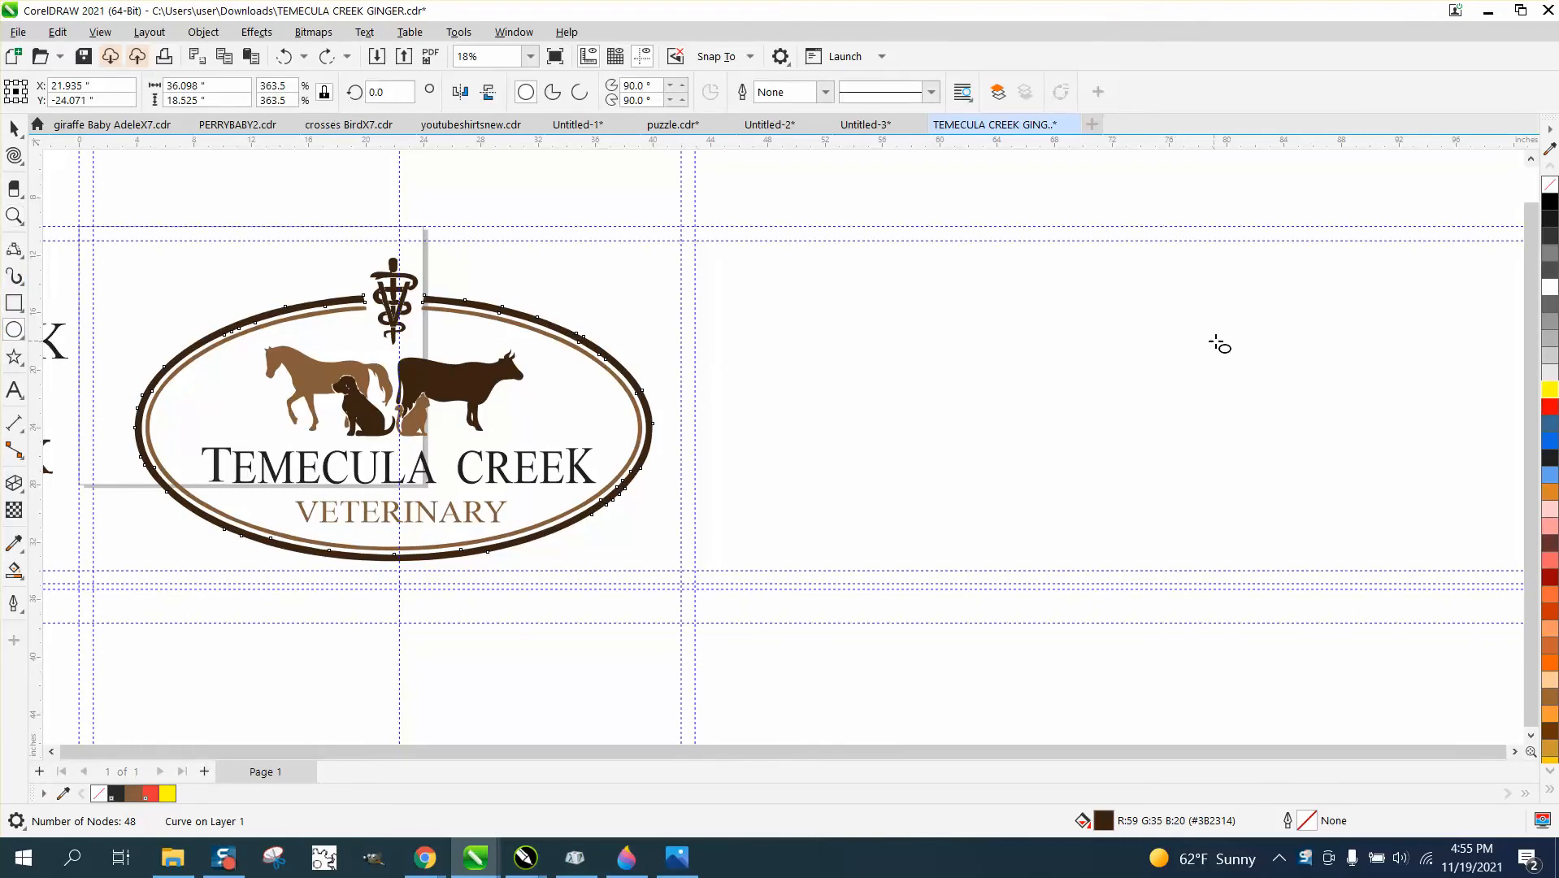
{"action": "mouse_move", "coordinate": [1249, 334]}
{"action": "left_mouse_down"}
{"action": "mouse_move", "coordinate": [1008, 390]}
{"action": "mouse_move", "coordinate": [929, 521]}
{"action": "mouse_move", "coordinate": [799, 561]}
{"action": "left_mouse_up"}
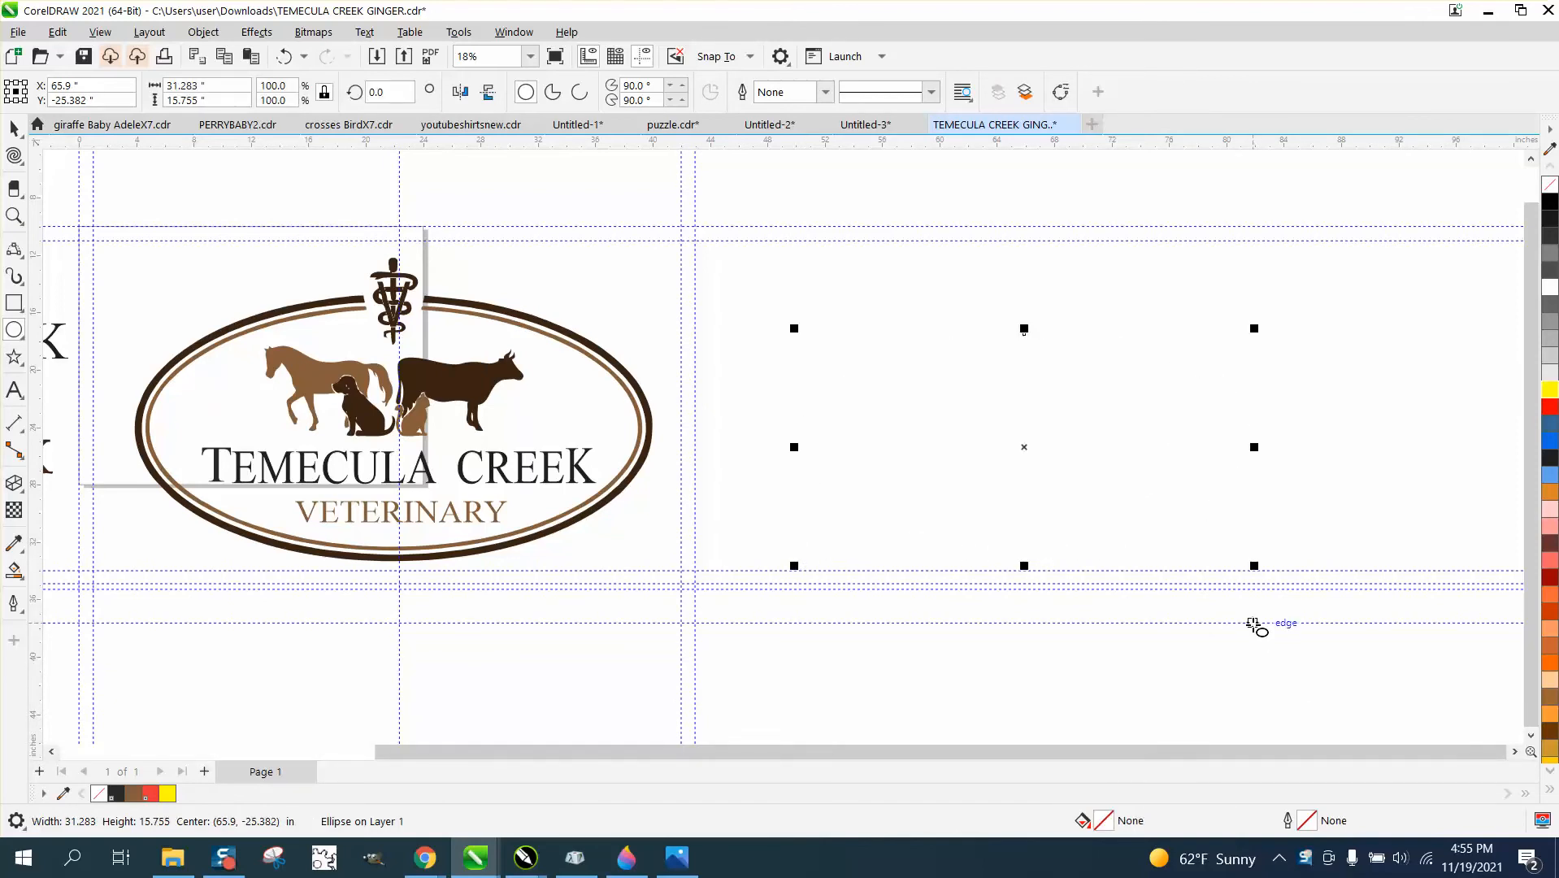
{"action": "key", "text": "Delete"}
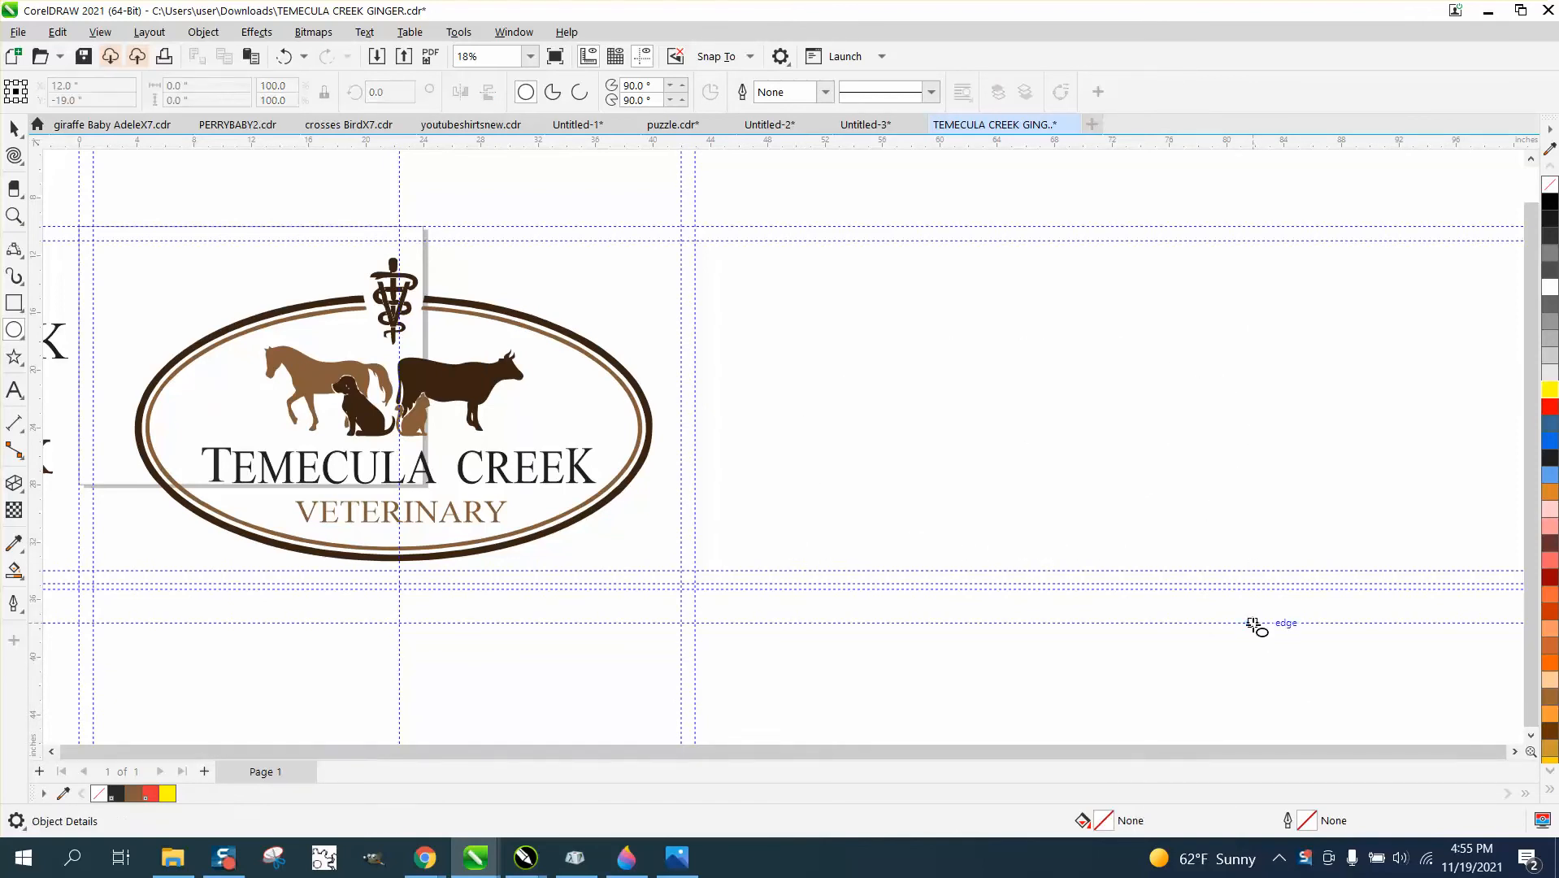
Change the document's default outline for graphic objects to a red hairline.
{"action": "double_click", "coordinate": [1308, 822]}
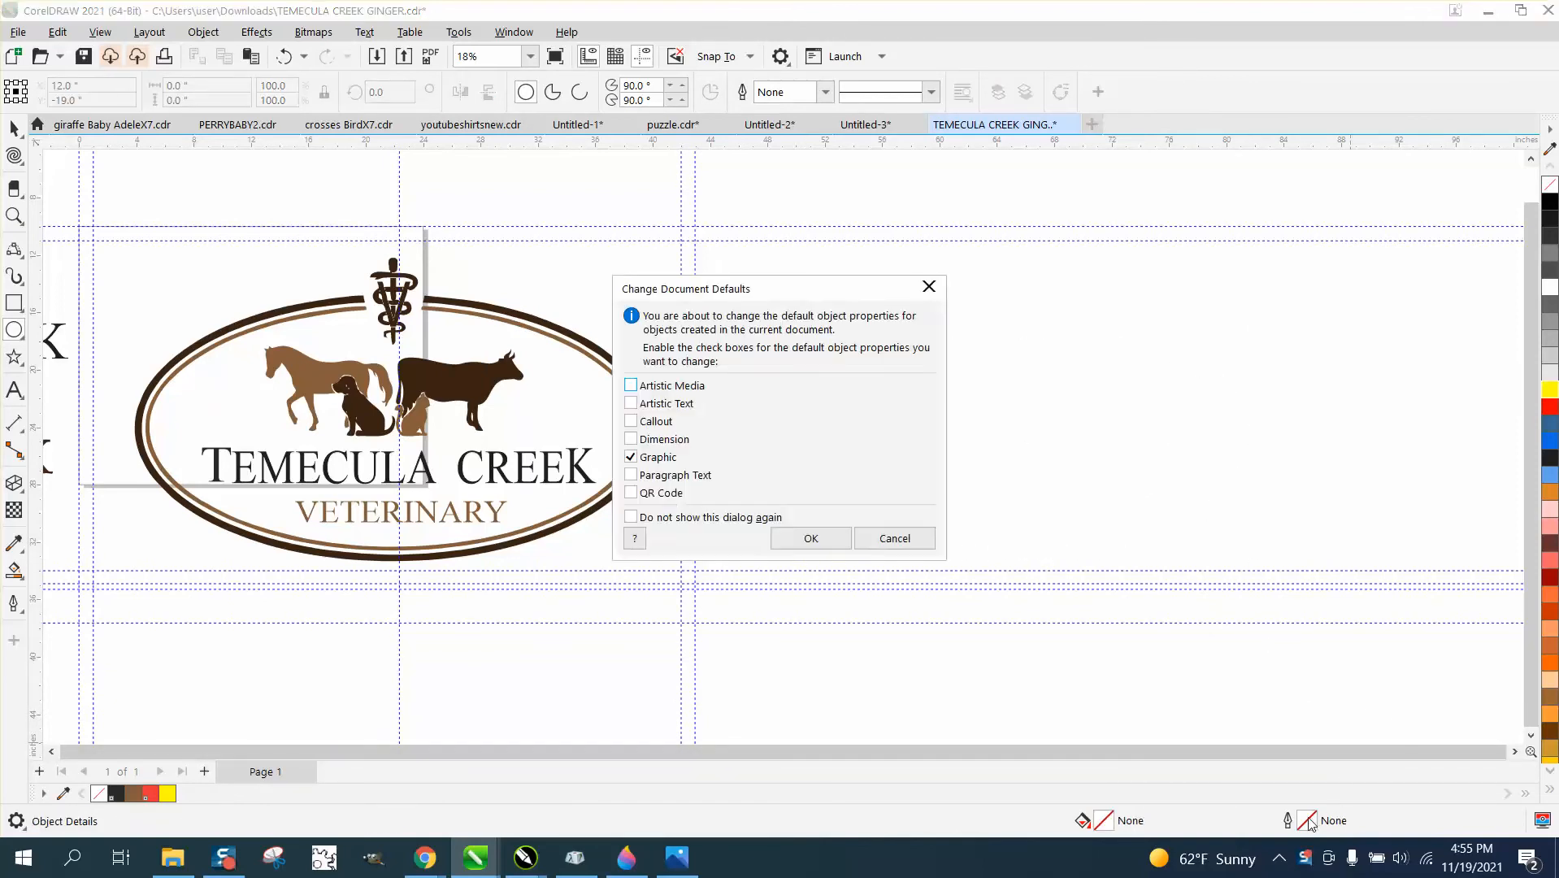
{"action": "left_click", "coordinate": [801, 539]}
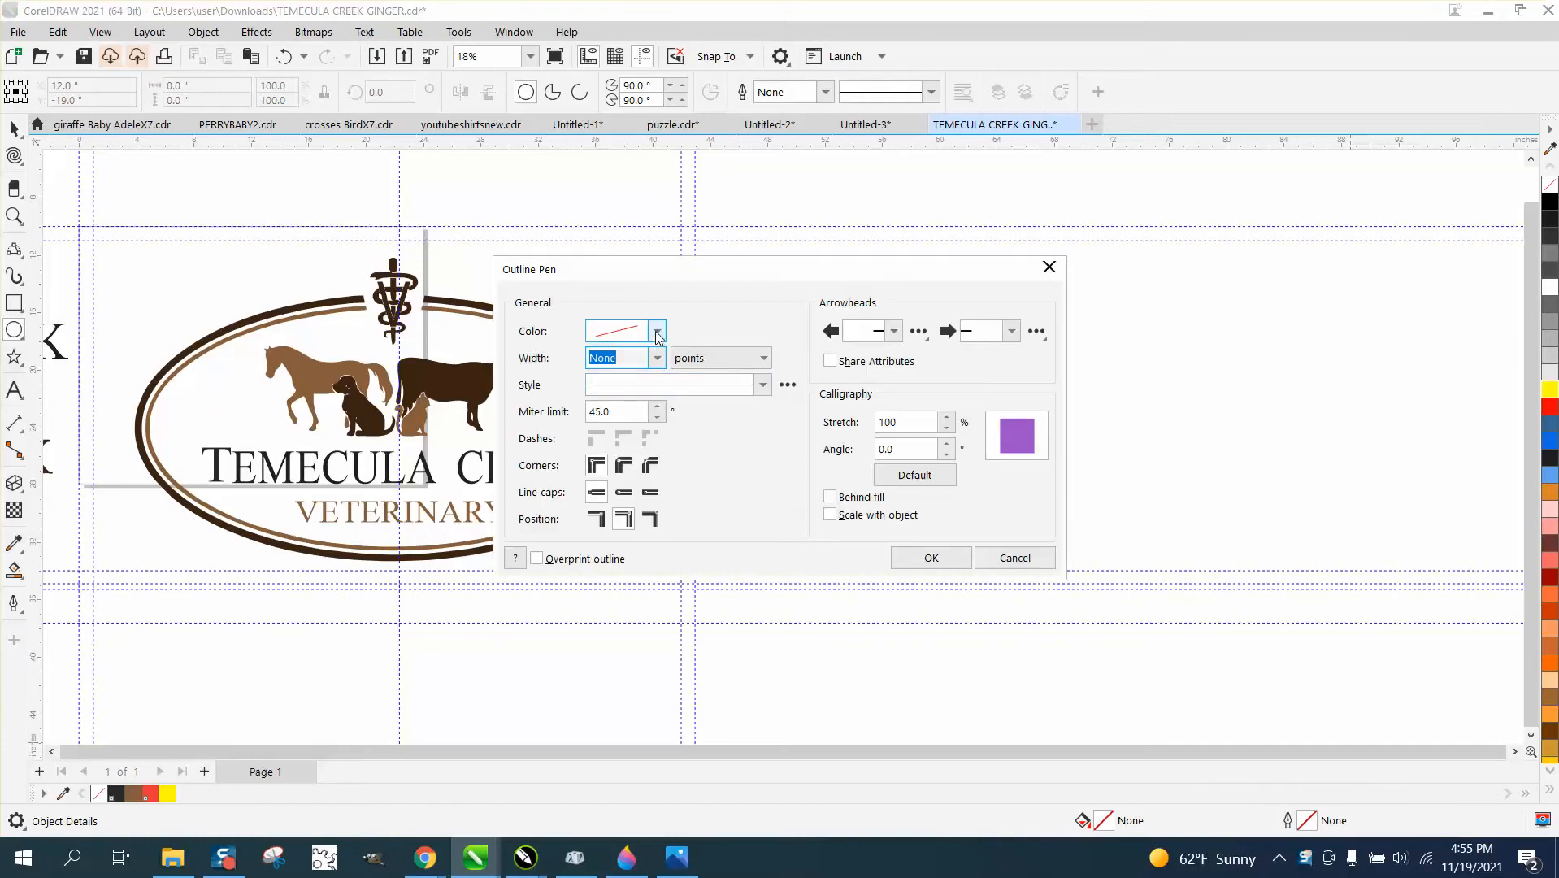
{"action": "left_click", "coordinate": [658, 331]}
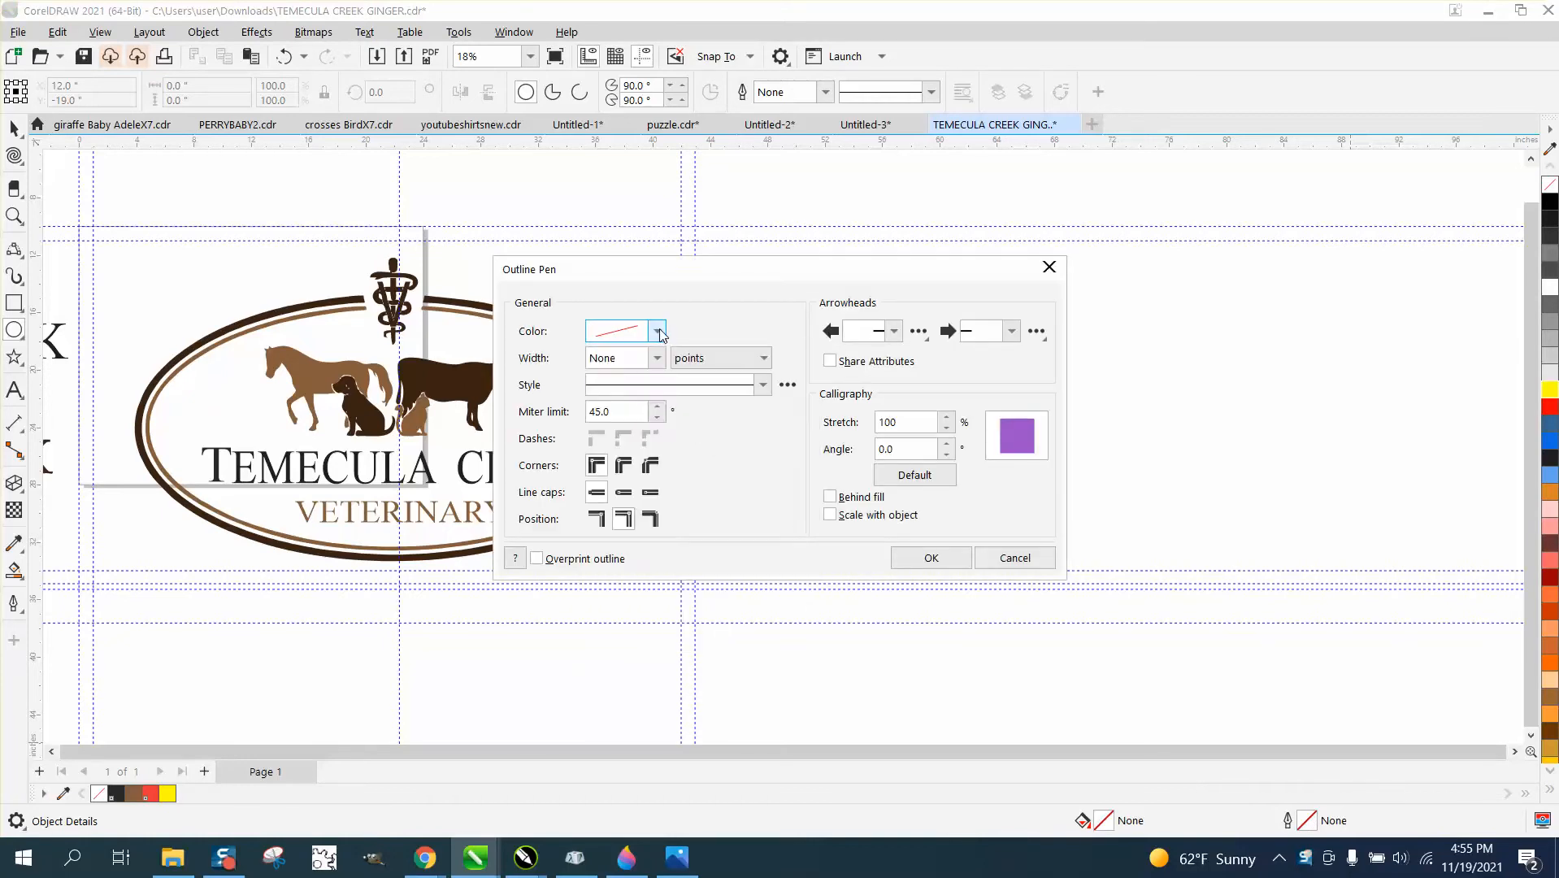
{"action": "left_click", "coordinate": [660, 334]}
{"action": "left_click", "coordinate": [658, 359]}
{"action": "left_click", "coordinate": [615, 386]}
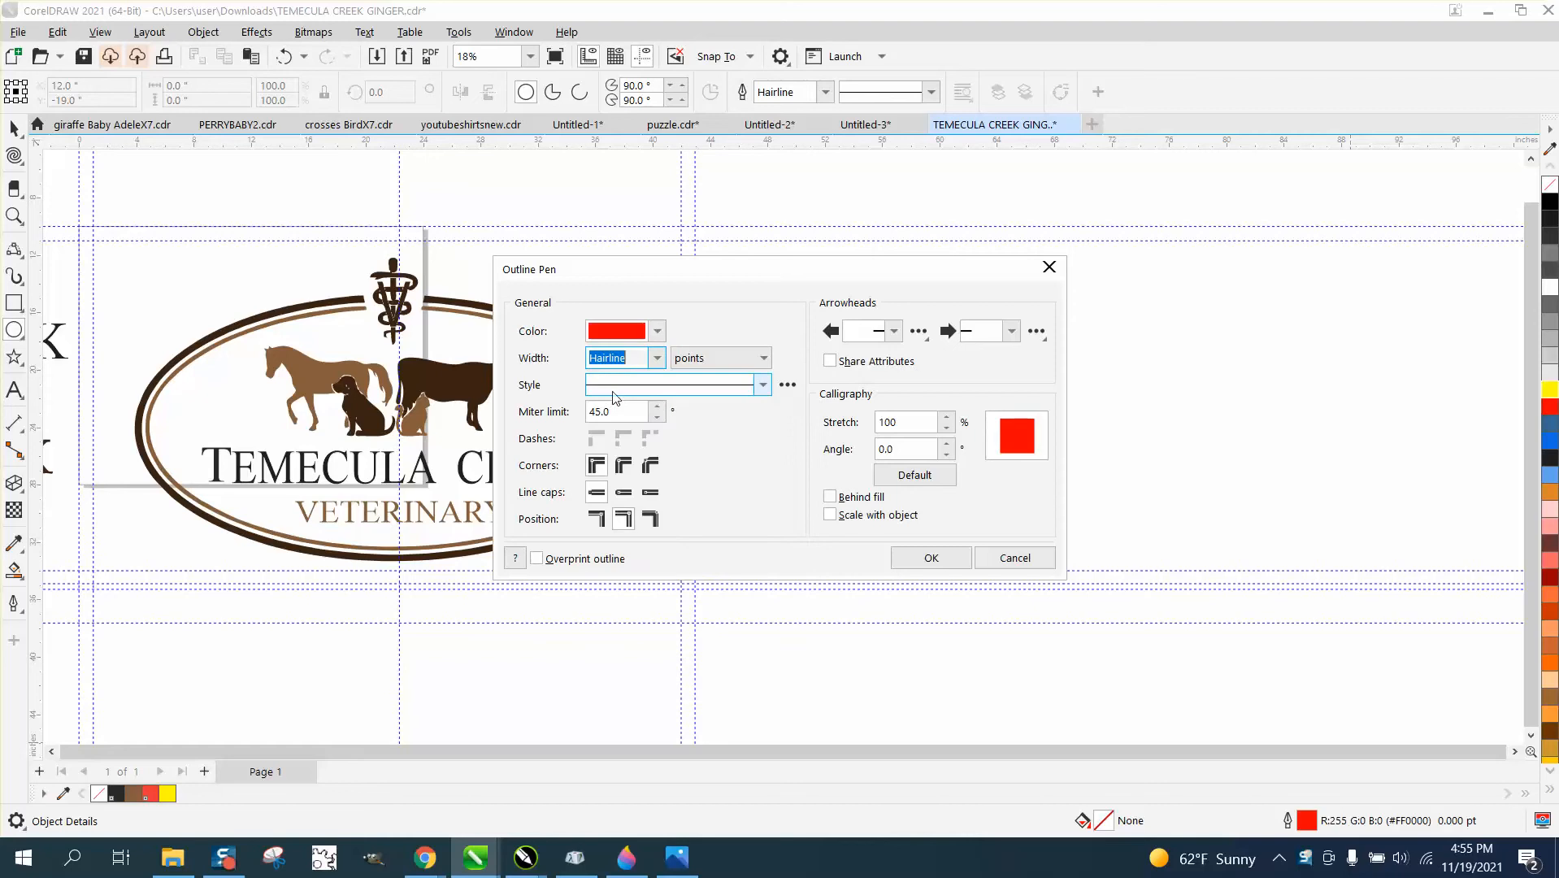
{"action": "left_click", "coordinate": [929, 557]}
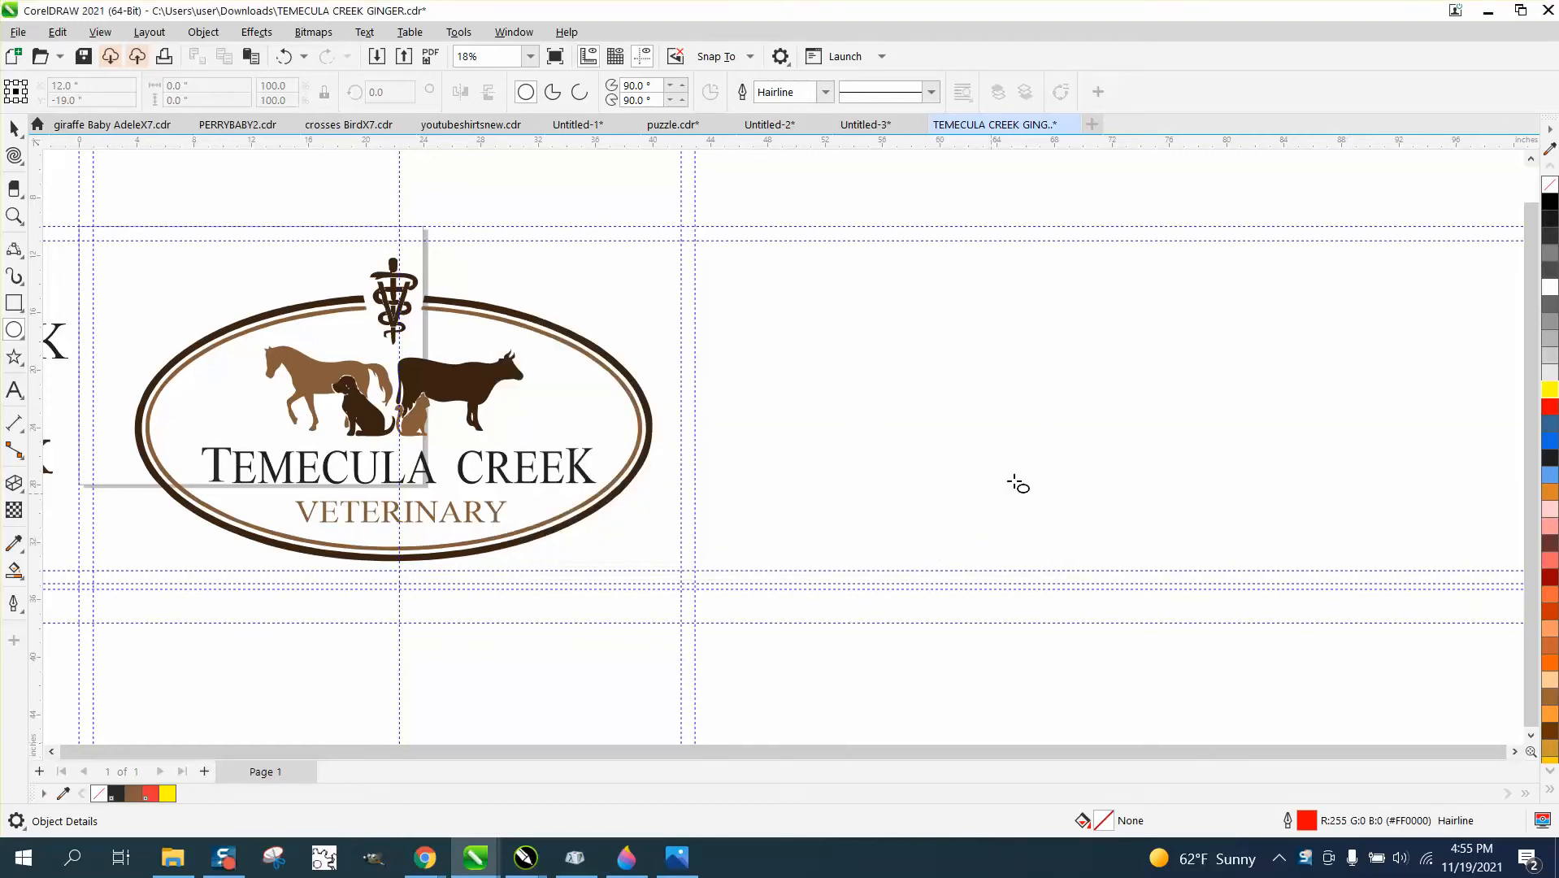
Draw an ellipse about 33.3 by 17.5 inches beside the logo, to its right, and set its outline width to 42 pt.
{"action": "left_click_drag", "start_coordinate": [1292, 321], "coordinate": [814, 572]}
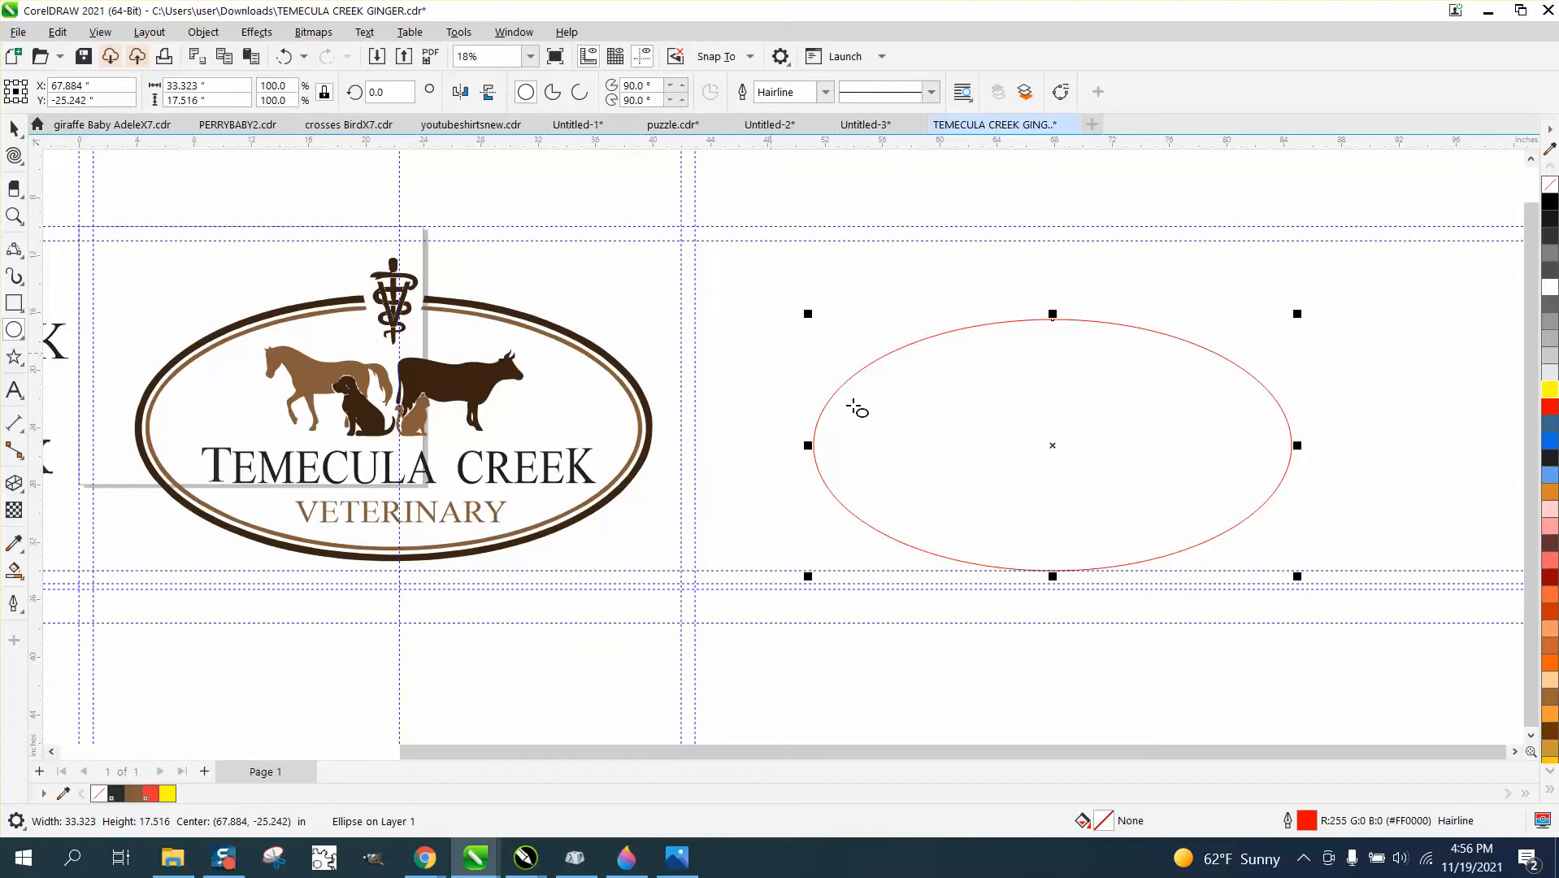
{"action": "left_click", "coordinate": [826, 94]}
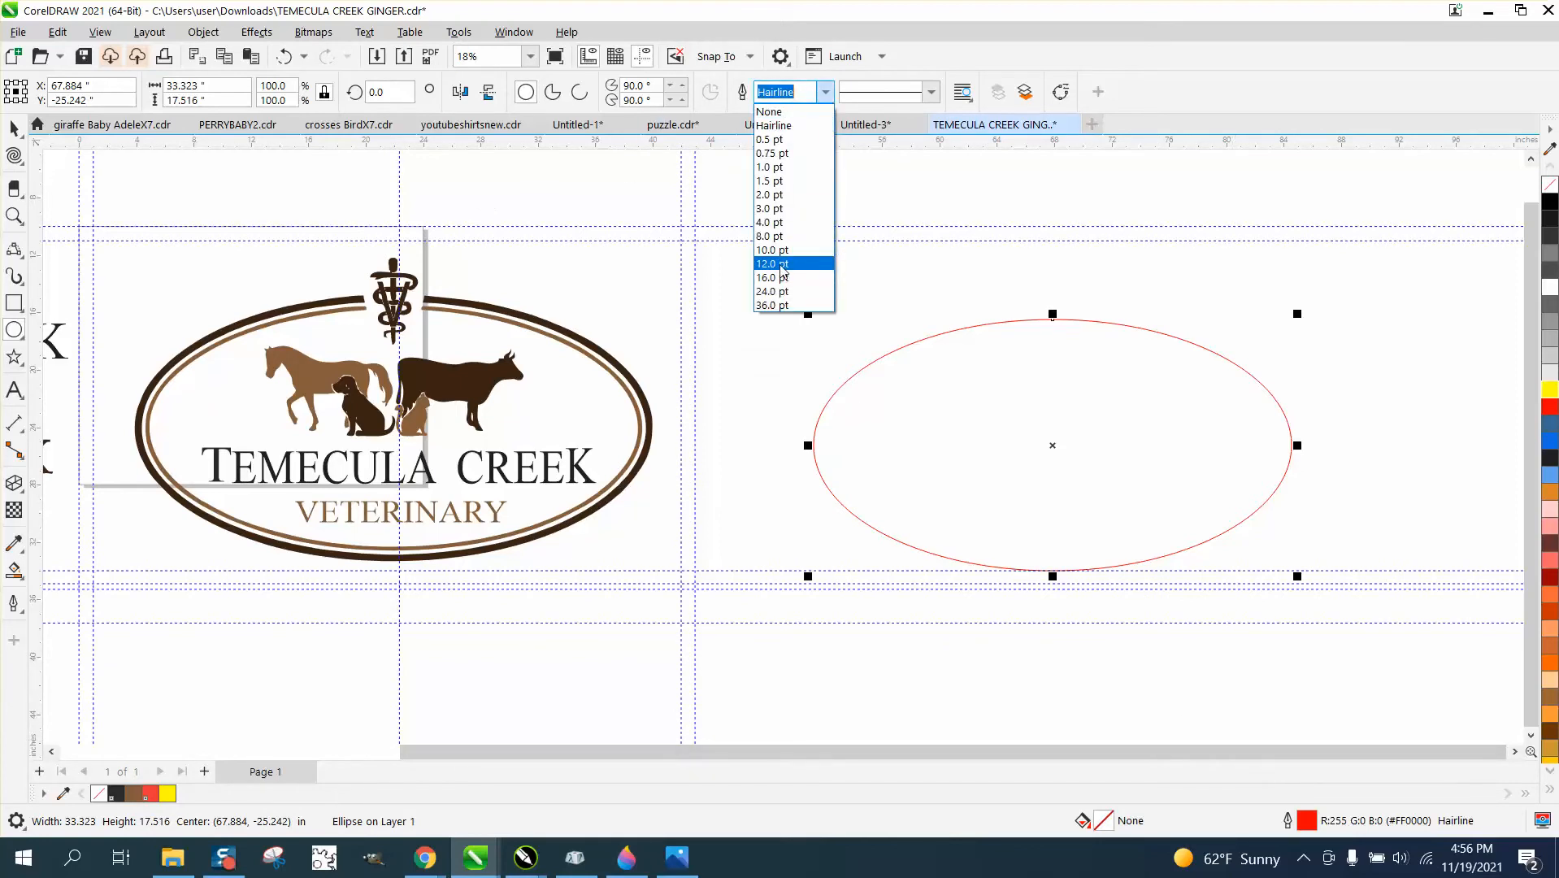
{"action": "left_click", "coordinate": [783, 268]}
{"action": "left_click", "coordinate": [826, 91]}
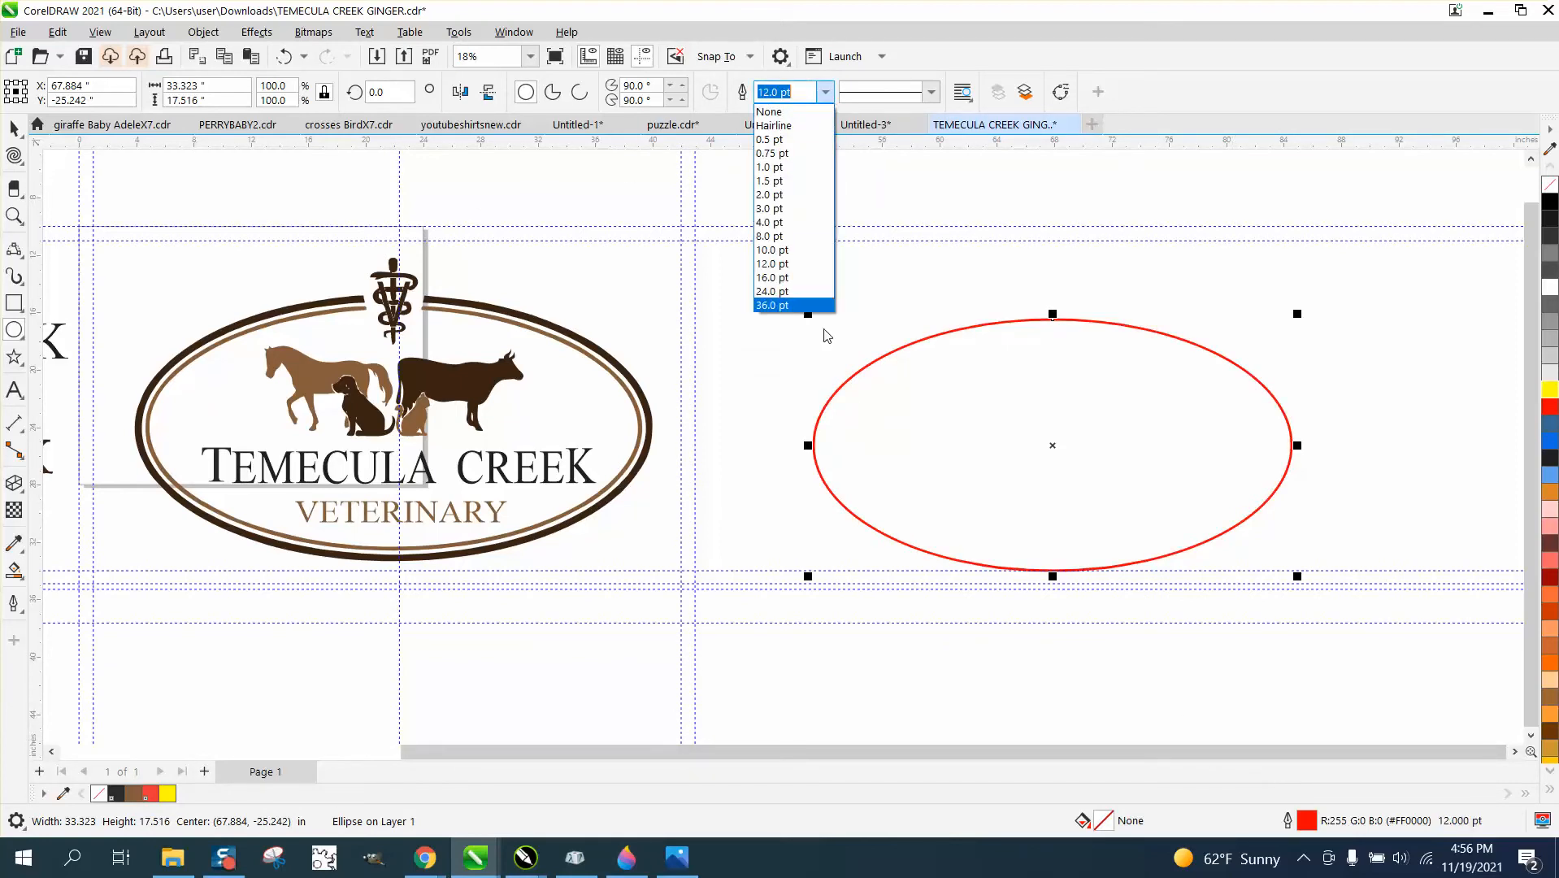
{"action": "left_click", "coordinate": [783, 291]}
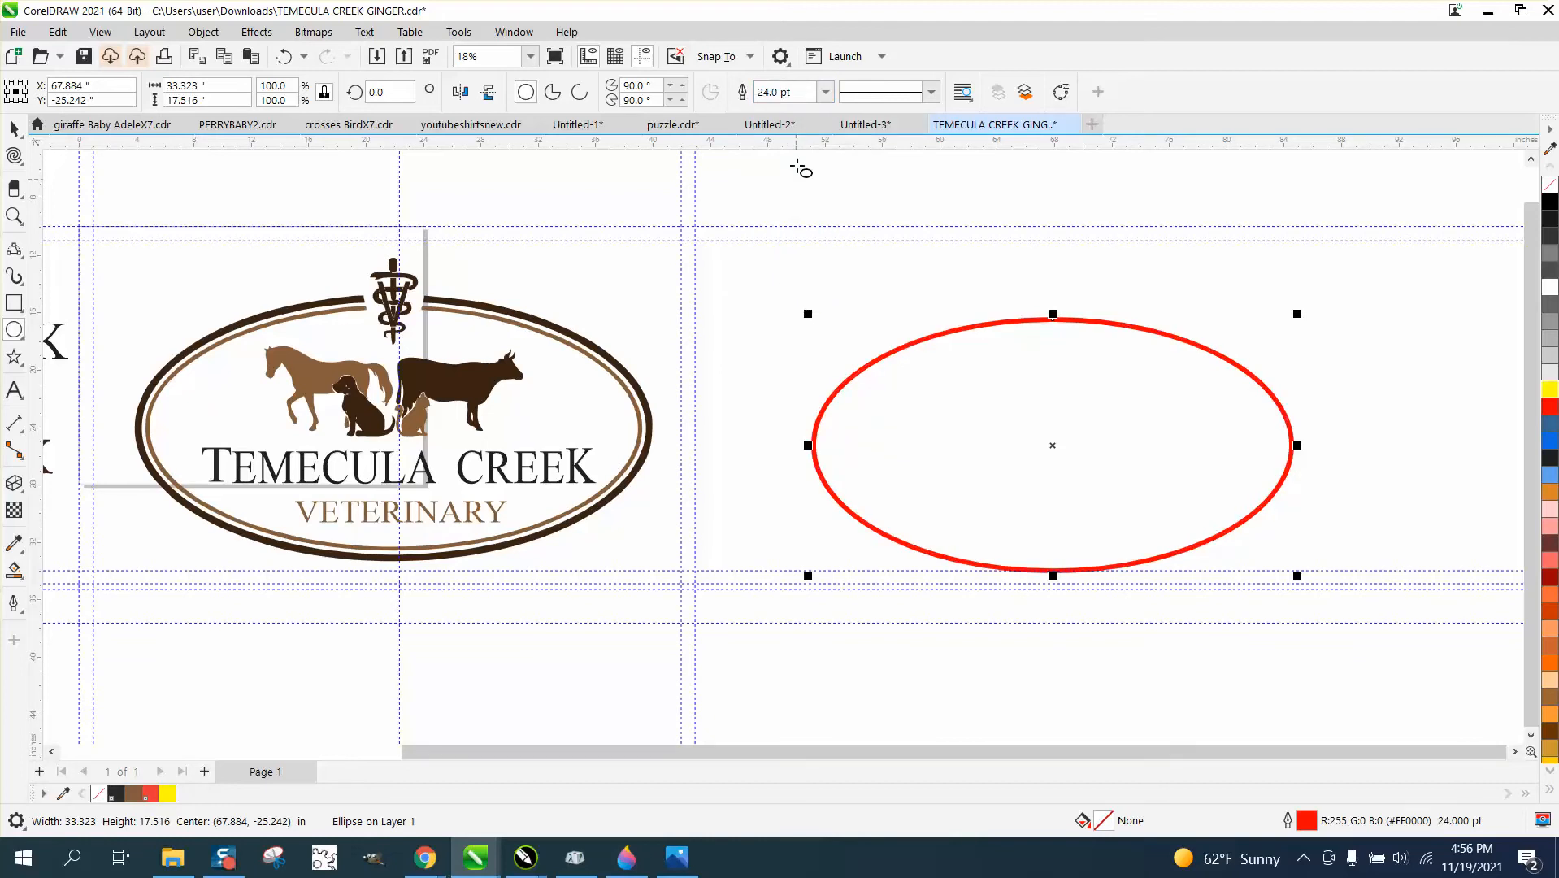
{"action": "left_click", "coordinate": [824, 93]}
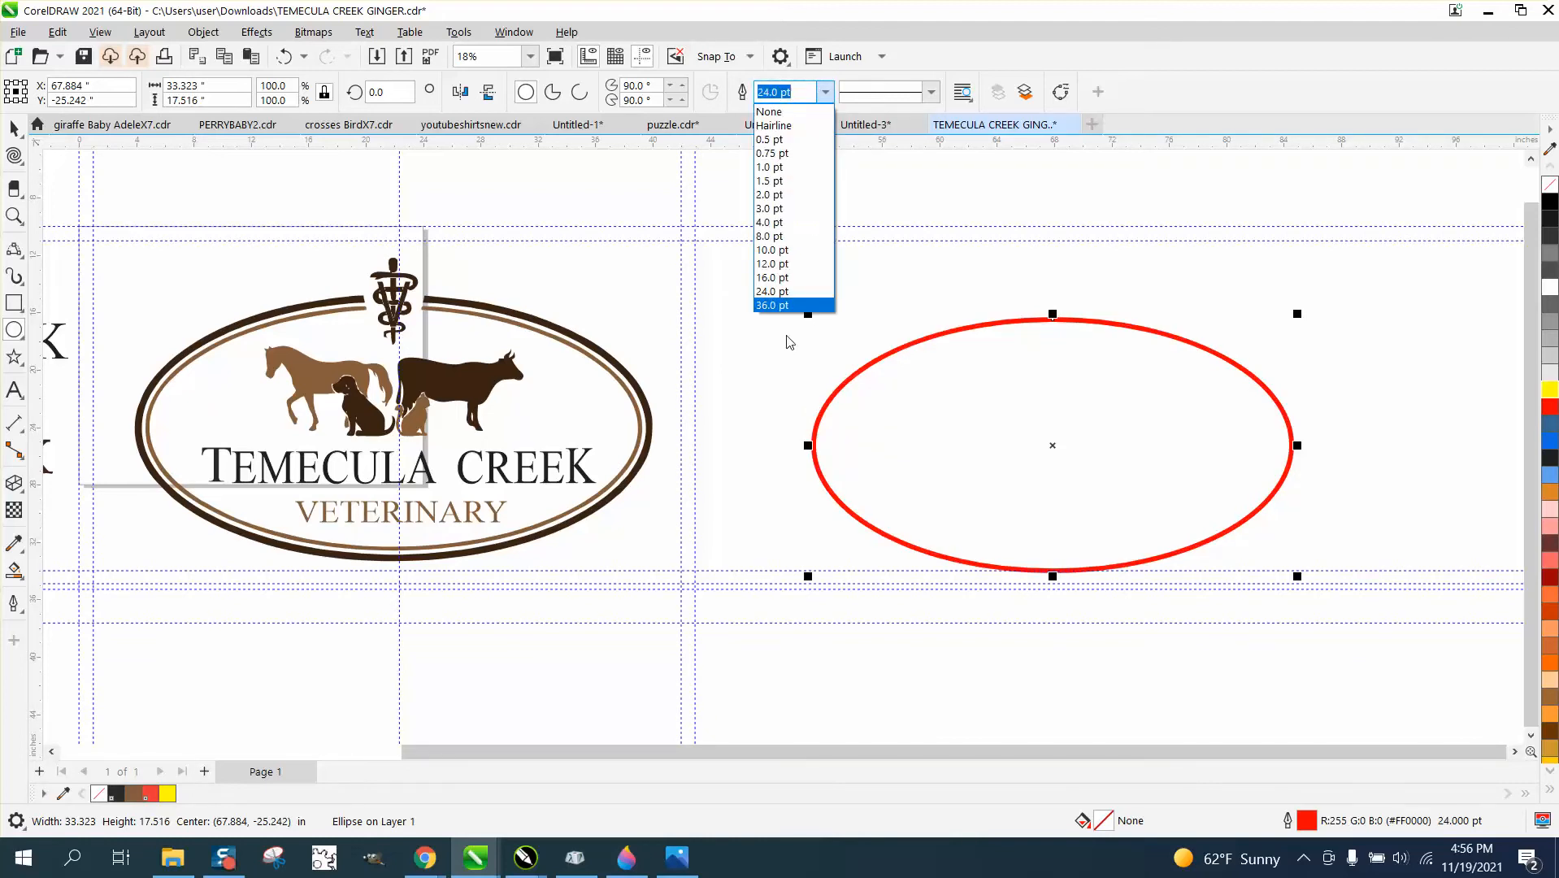
{"action": "left_click", "coordinate": [773, 306]}
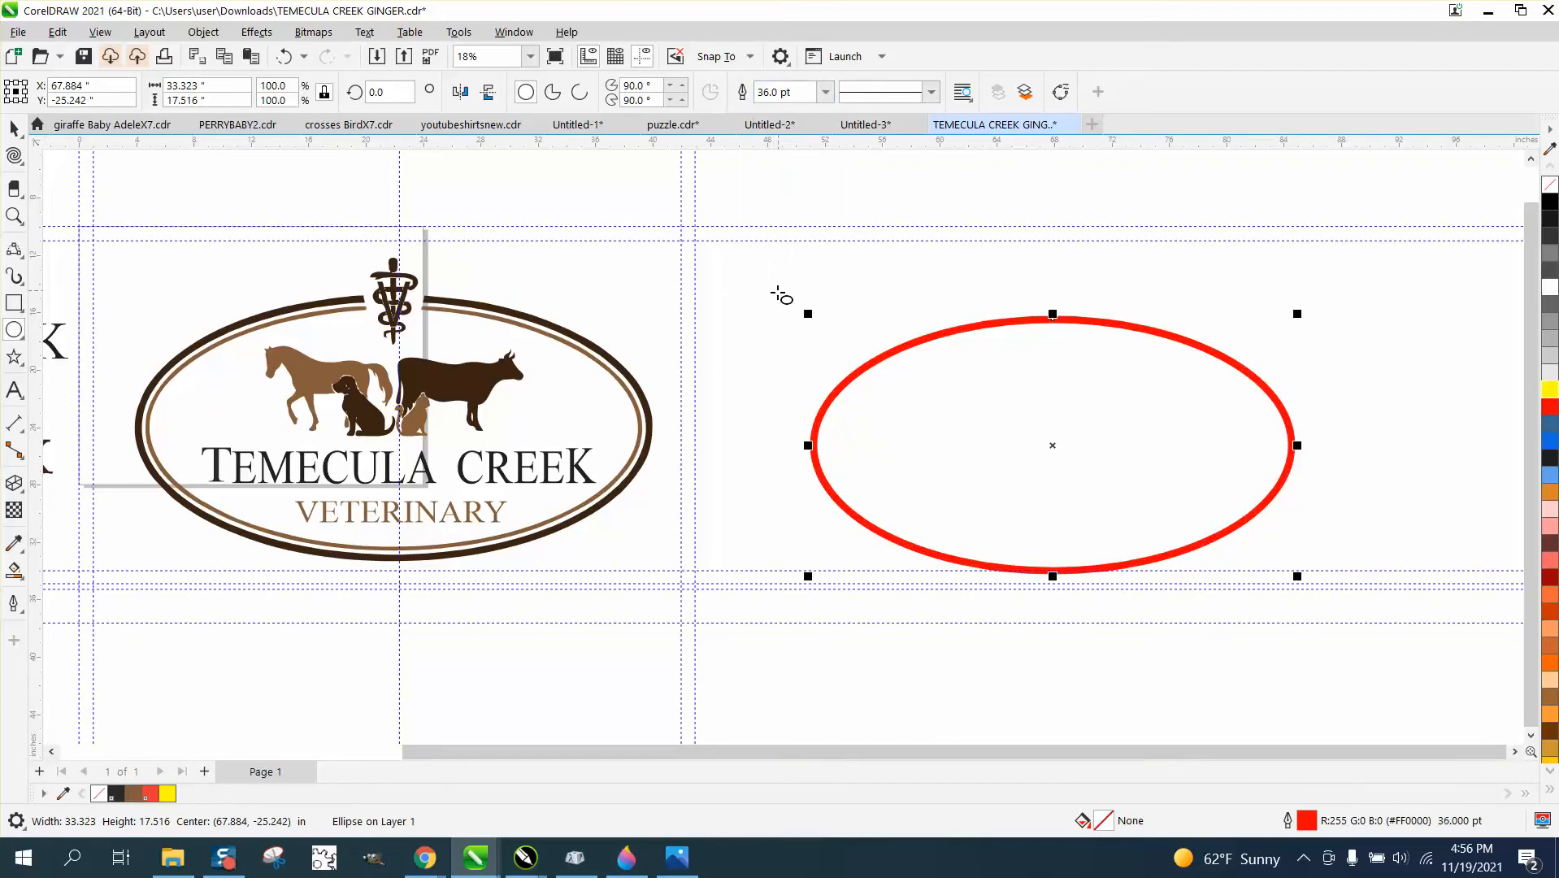
{"action": "left_click_drag", "start_coordinate": [807, 92], "coordinate": [743, 96]}
{"action": "type", "text": "42"}
{"action": "key", "text": "Return"}
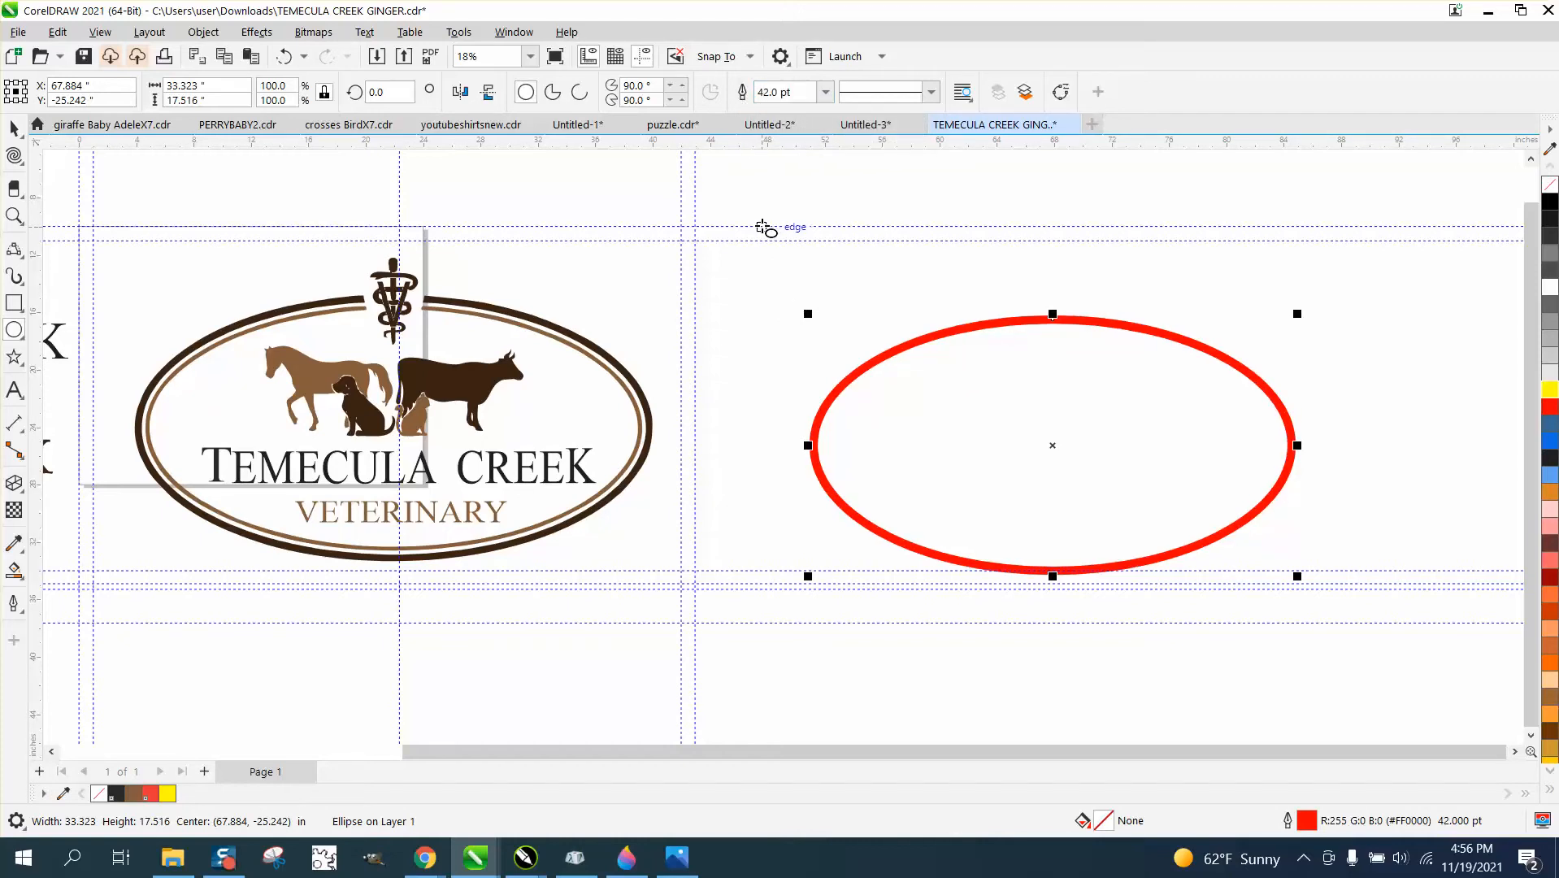
Convert the new ellipse's outline to an object, then remove its fill and give it a red outline.
{"action": "left_click", "coordinate": [203, 32]}
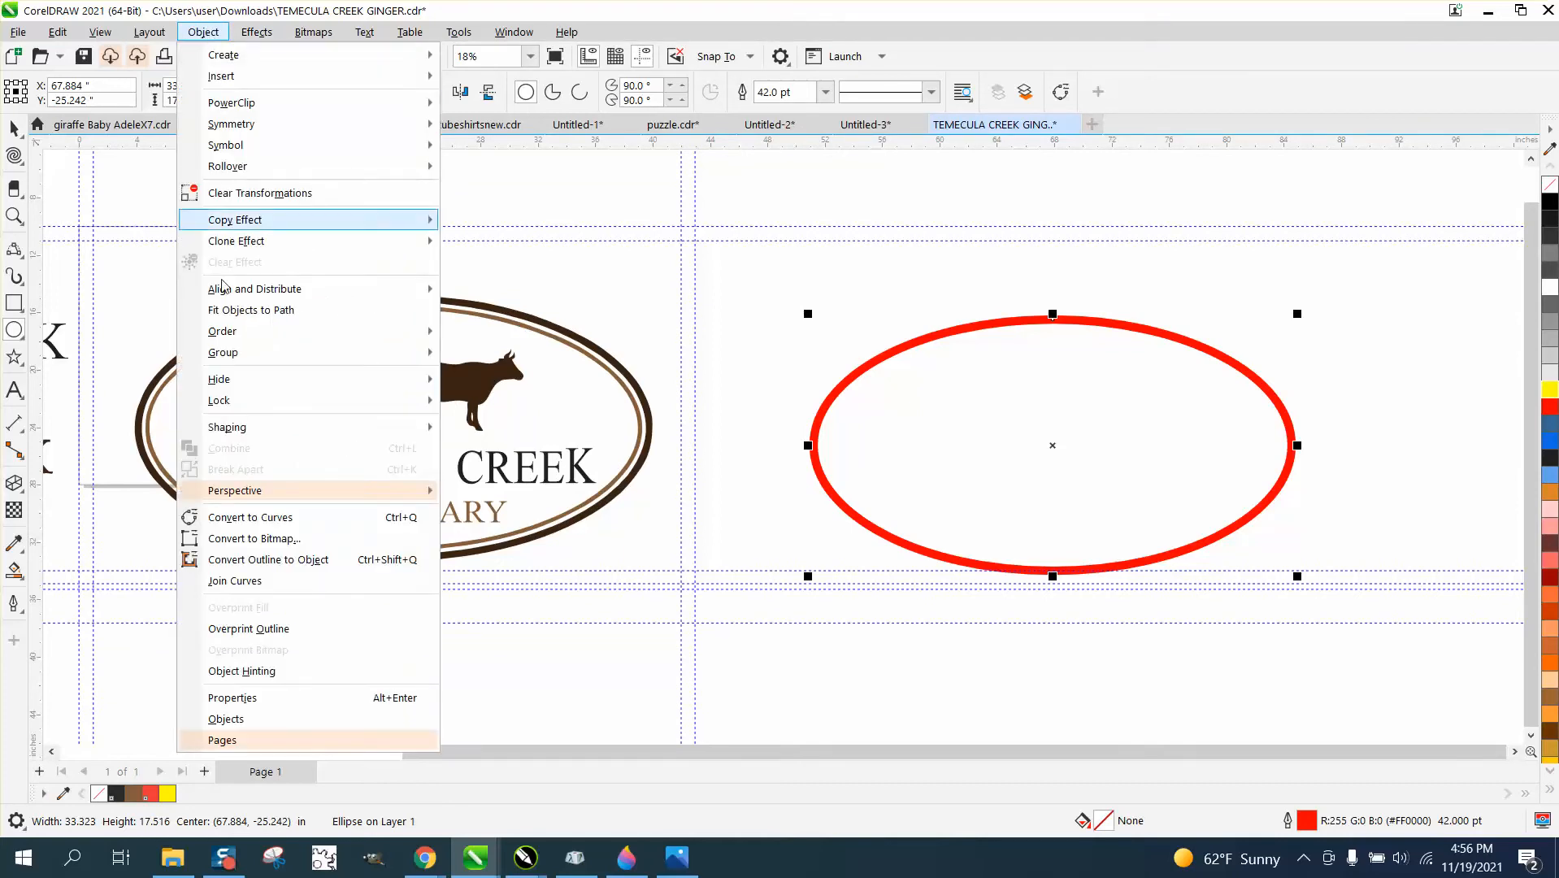
{"action": "left_click", "coordinate": [287, 562]}
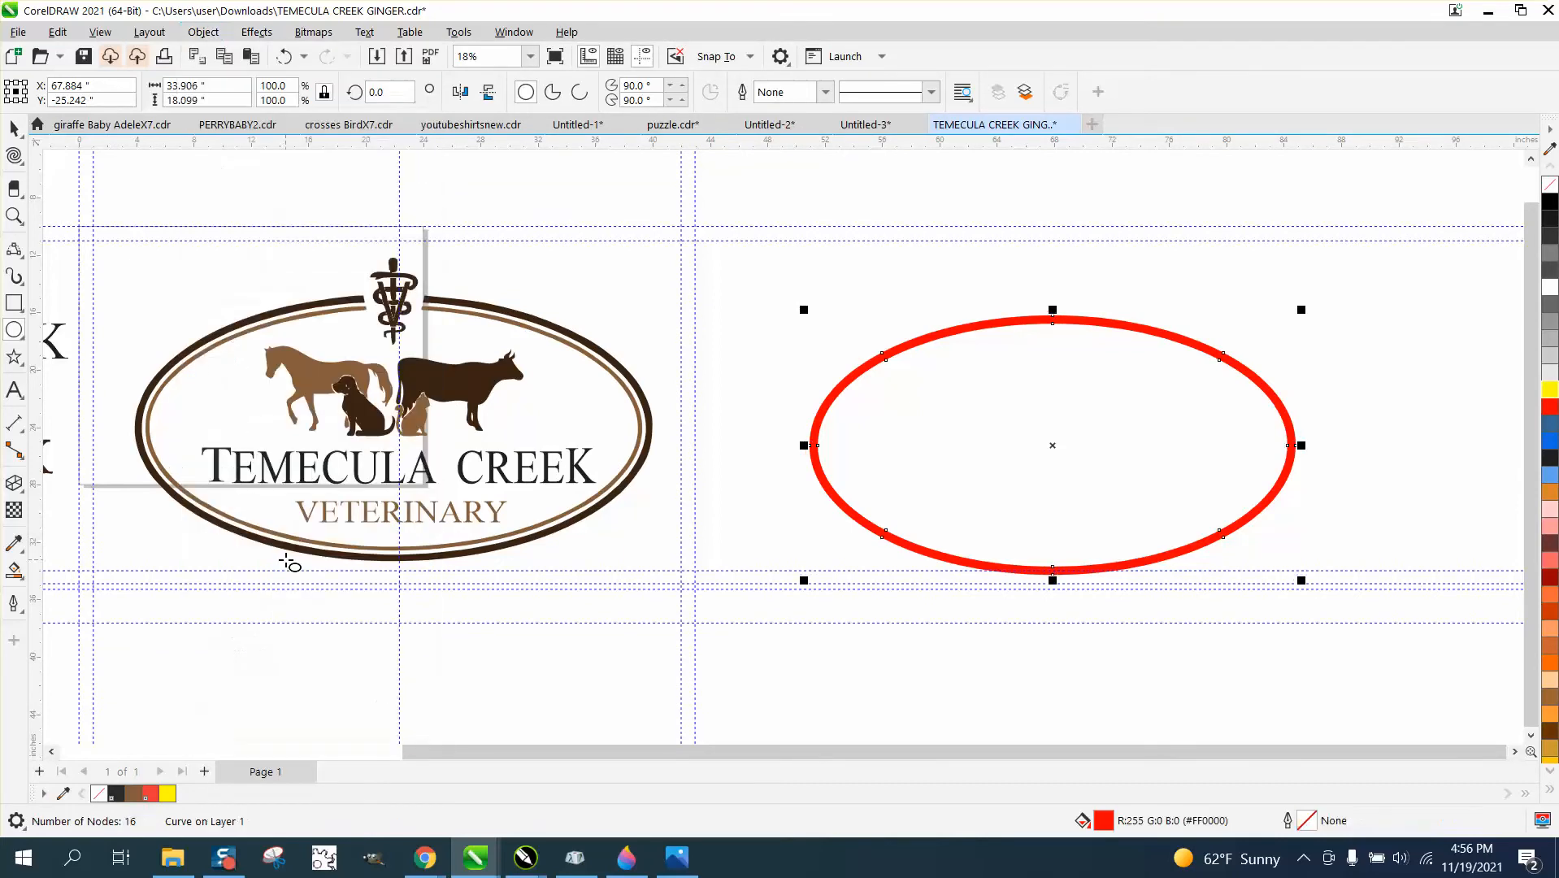
{"action": "left_click", "coordinate": [1551, 187]}
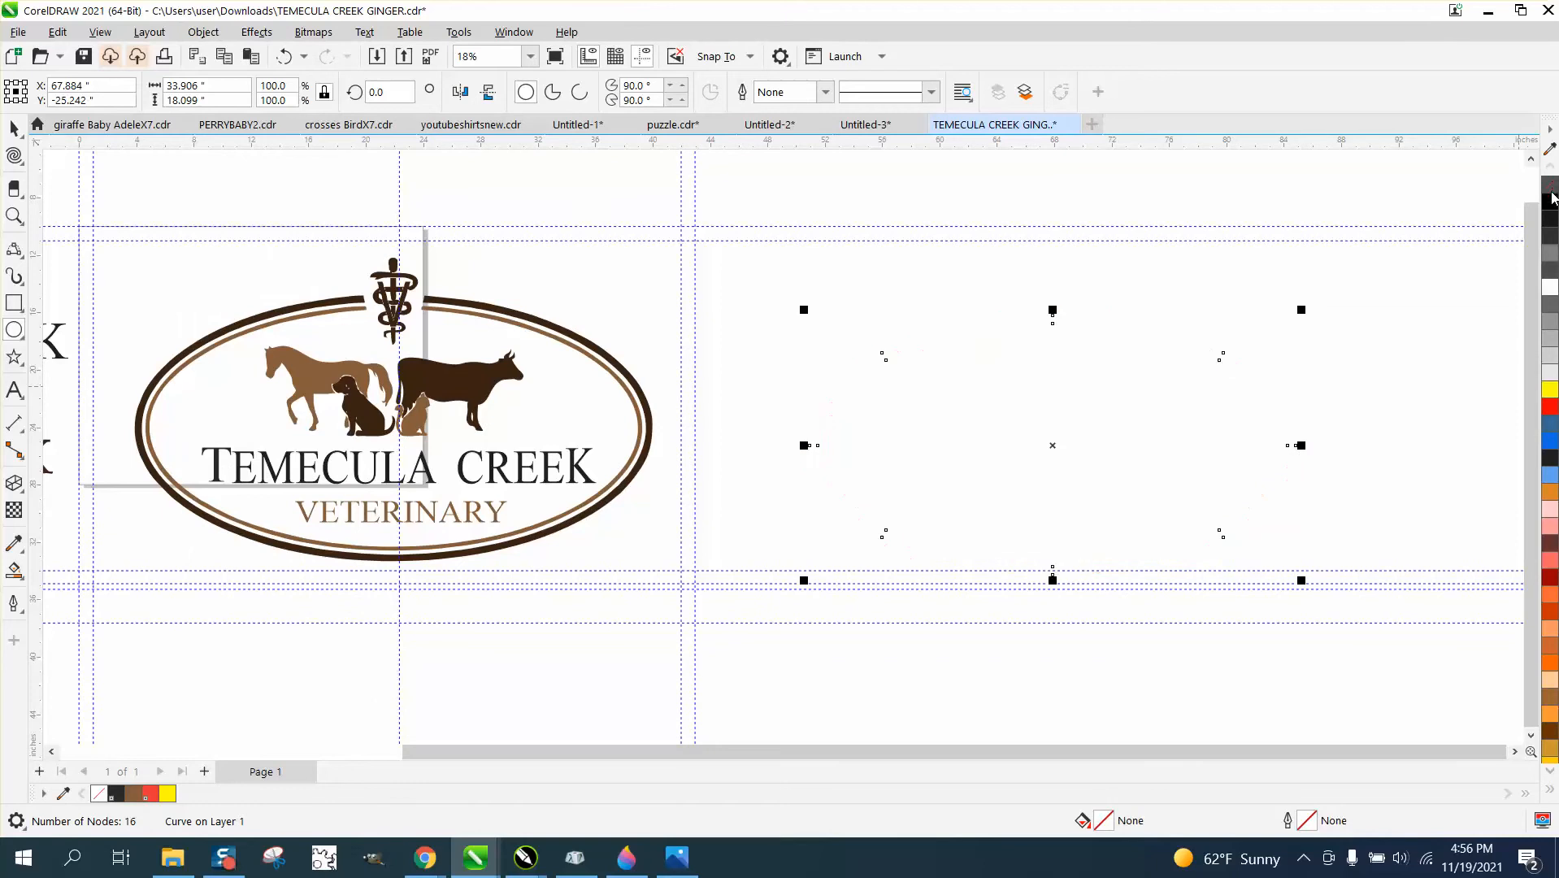
{"action": "right_click", "coordinate": [1546, 410]}
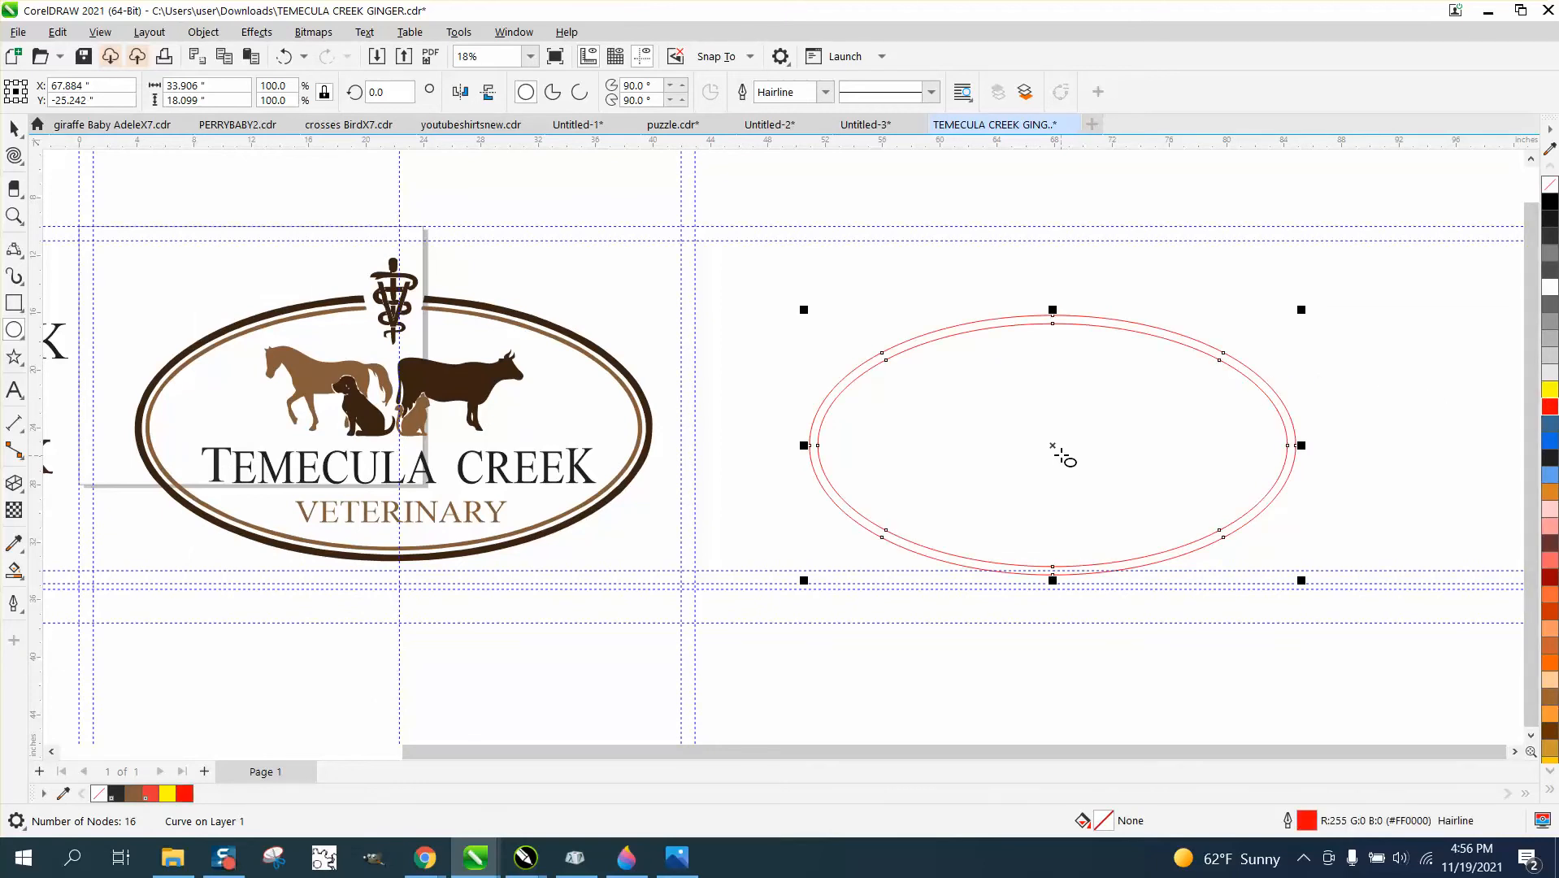
Move the red ring onto the logo's oval border and stretch its right side until it is about 35.6 inches wide.
{"action": "left_click", "coordinate": [14, 129]}
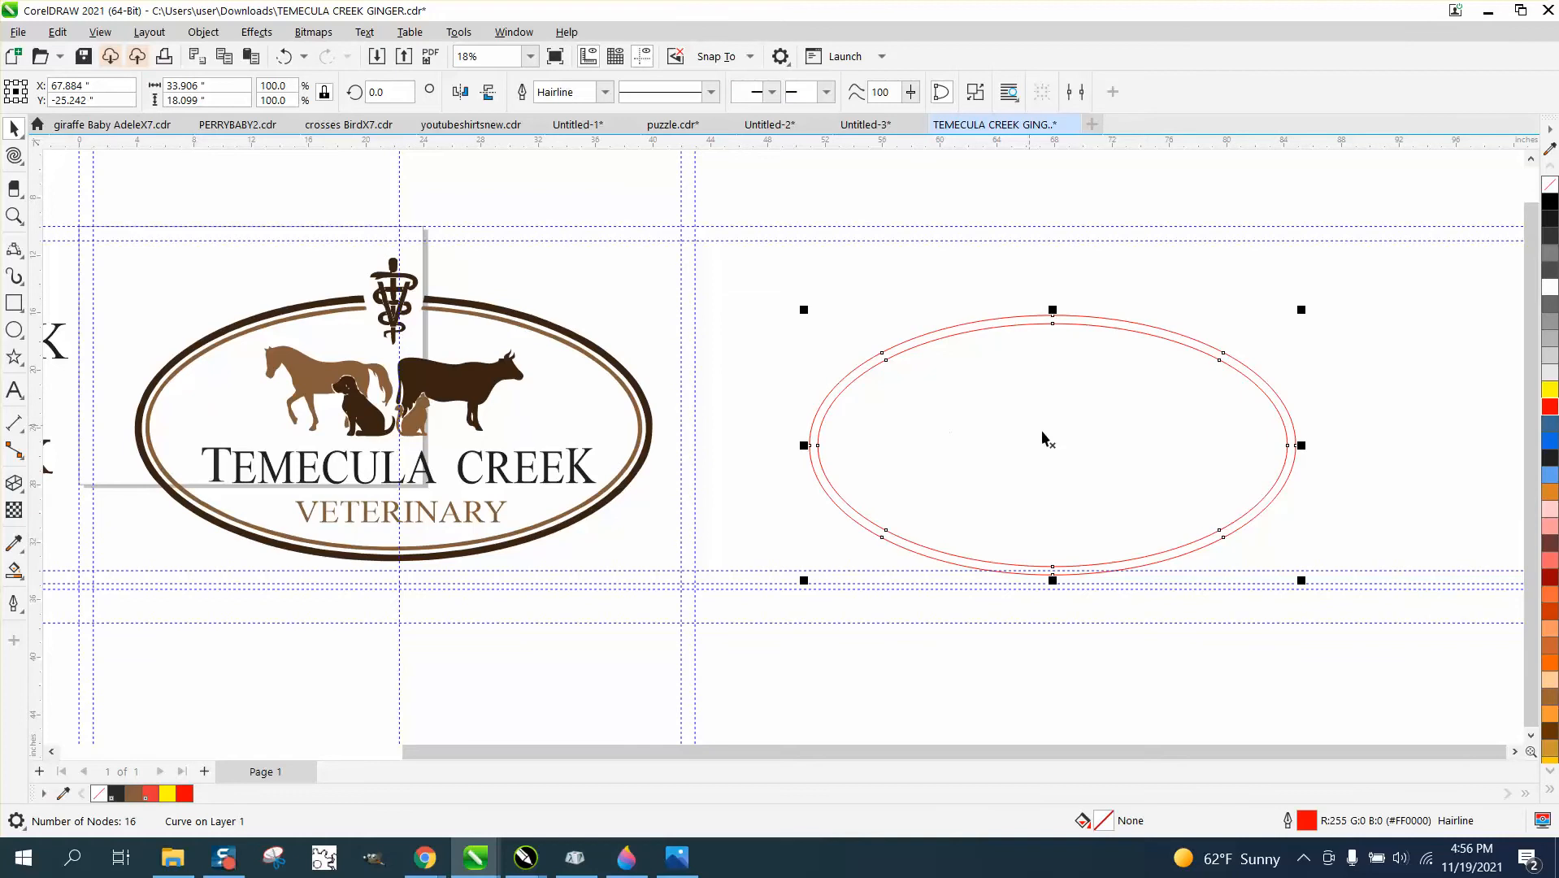
{"action": "left_click_drag", "start_coordinate": [1049, 442], "coordinate": [384, 419]}
{"action": "left_click", "coordinate": [13, 216]}
{"action": "left_click_drag", "start_coordinate": [127, 257], "coordinate": [941, 612]}
{"action": "left_click", "coordinate": [13, 129]}
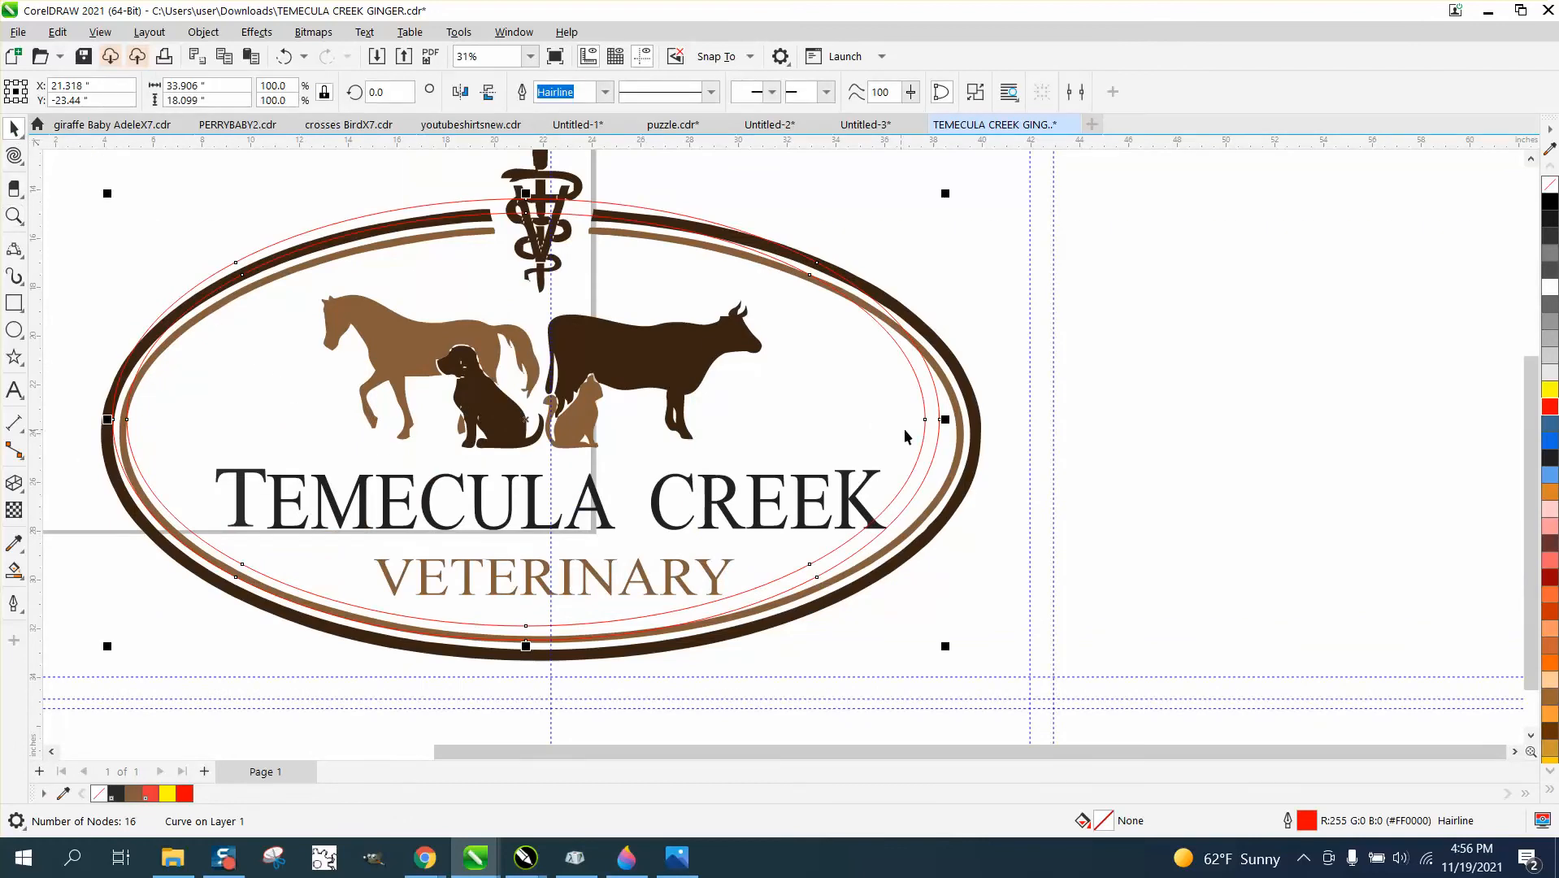
{"action": "left_click_drag", "start_coordinate": [945, 420], "coordinate": [981, 430]}
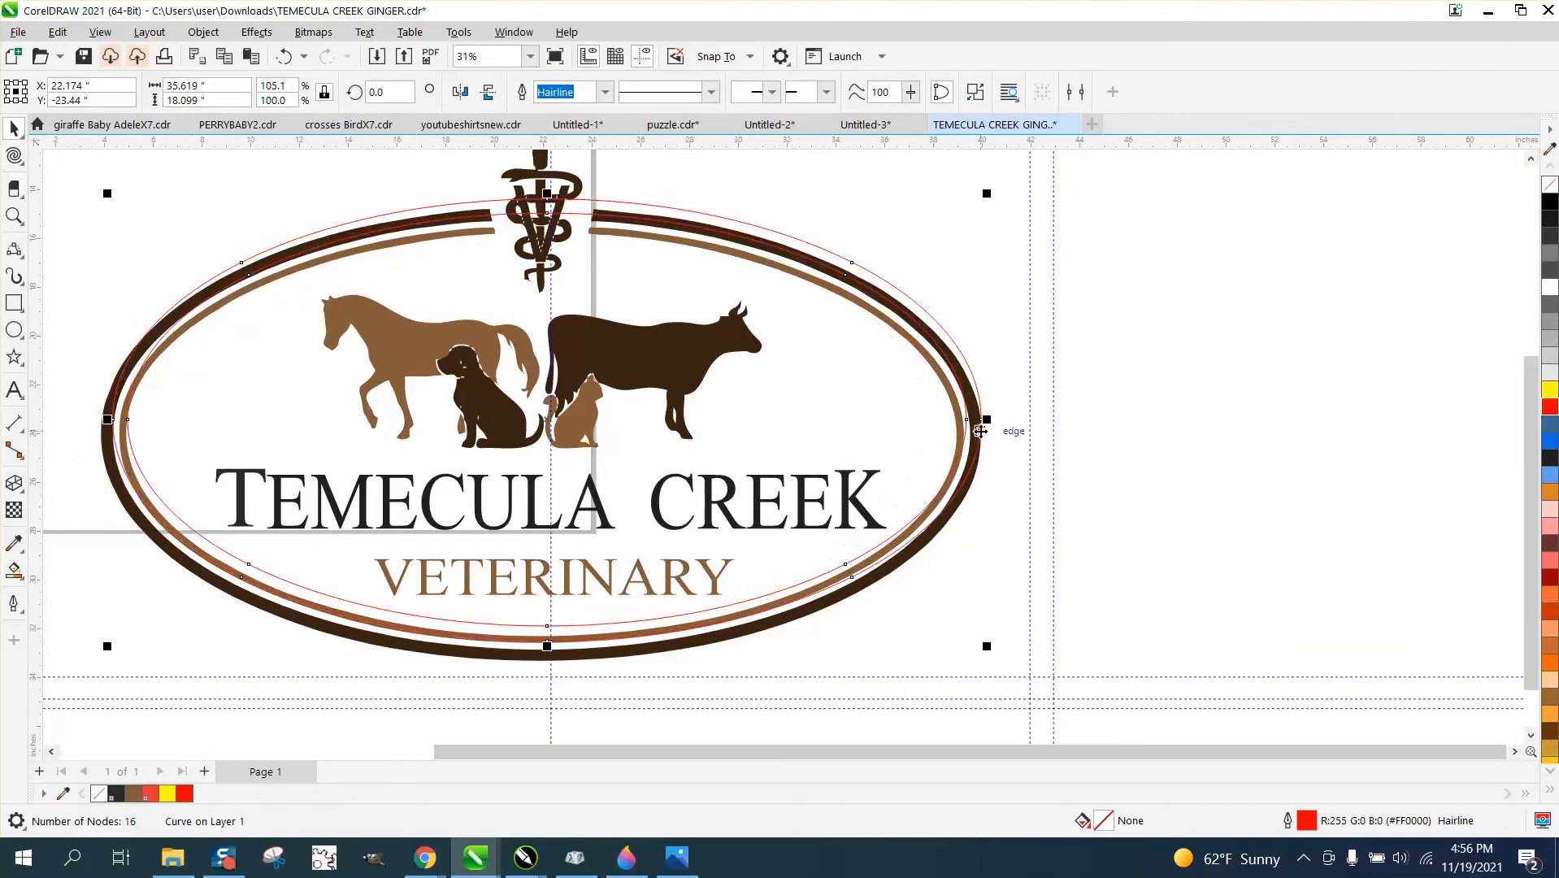
Set the nudge distance to 0.5 inches and nudge the red ring down once over the logo's oval.
{"action": "left_click", "coordinate": [1122, 409]}
{"action": "left_click_drag", "start_coordinate": [660, 92], "coordinate": [611, 93]}
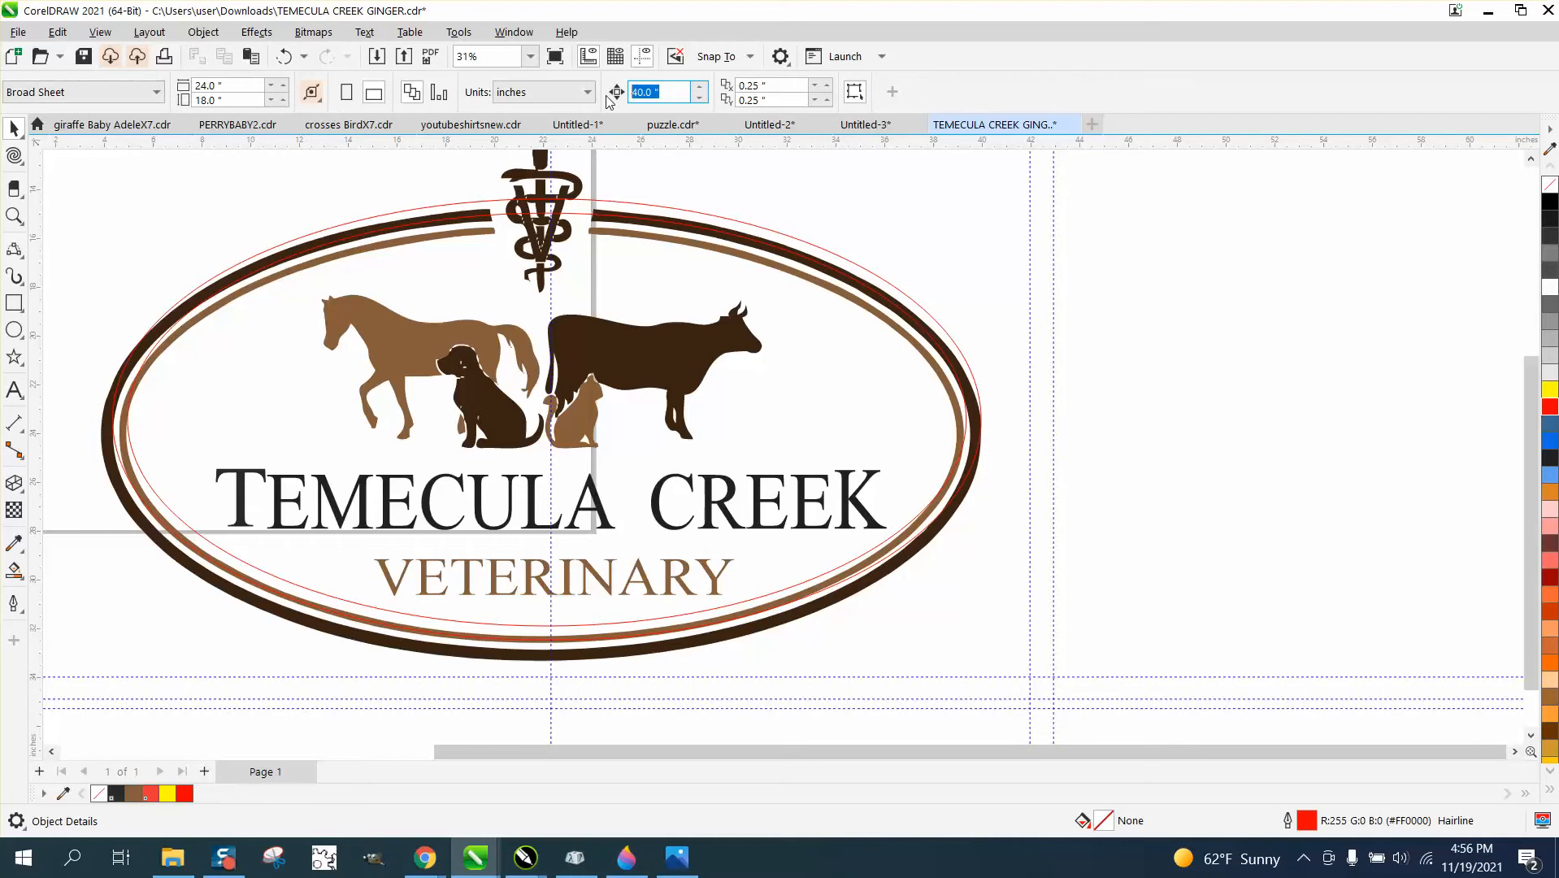
{"action": "type", "text": ".5"}
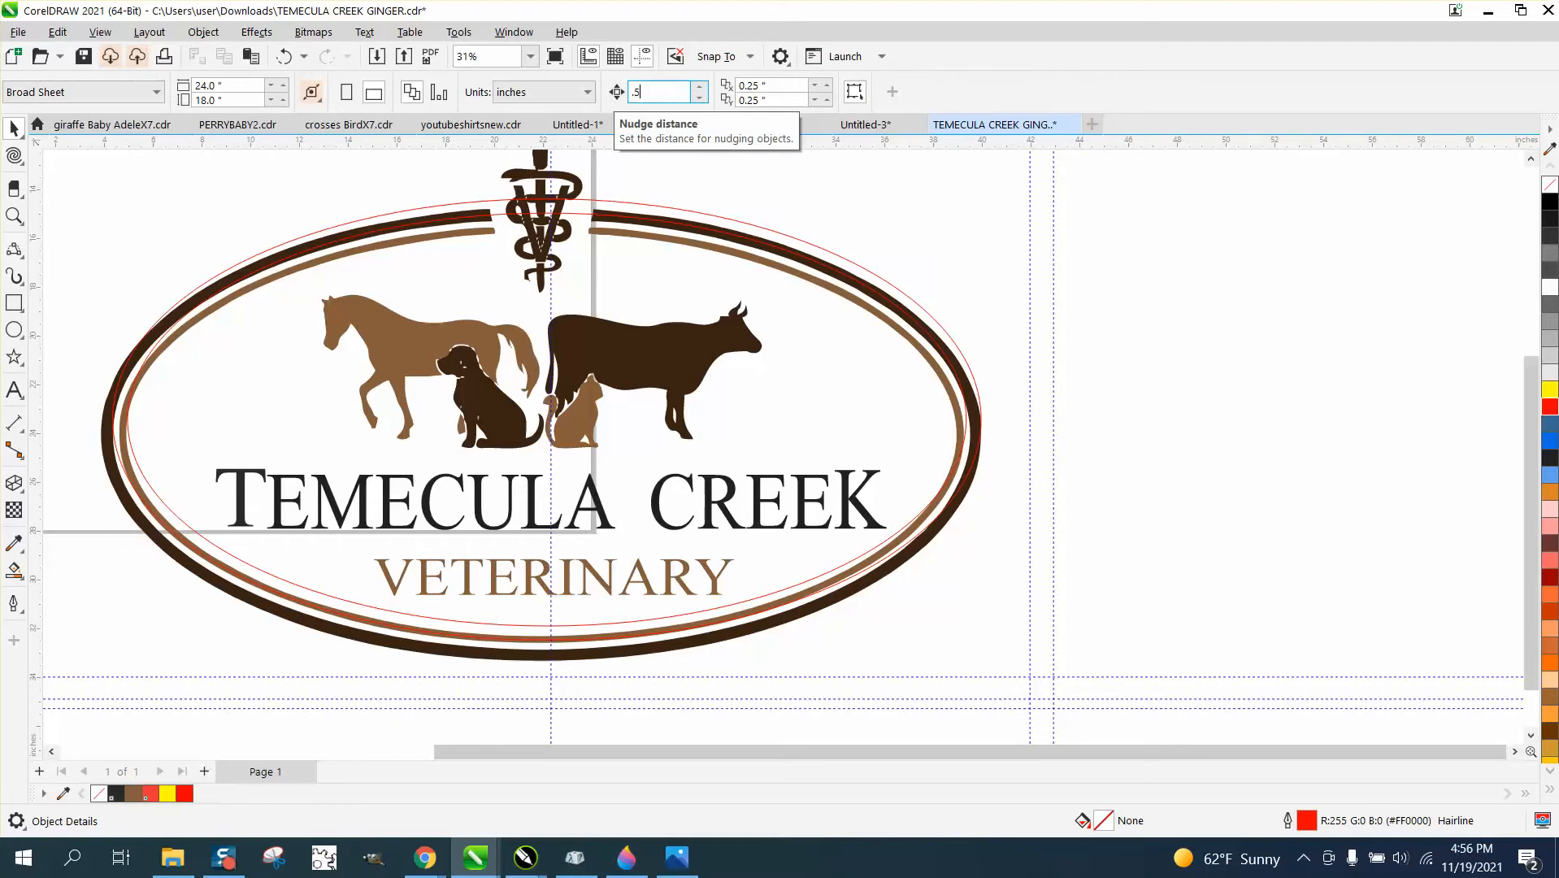
{"action": "left_click", "coordinate": [937, 325]}
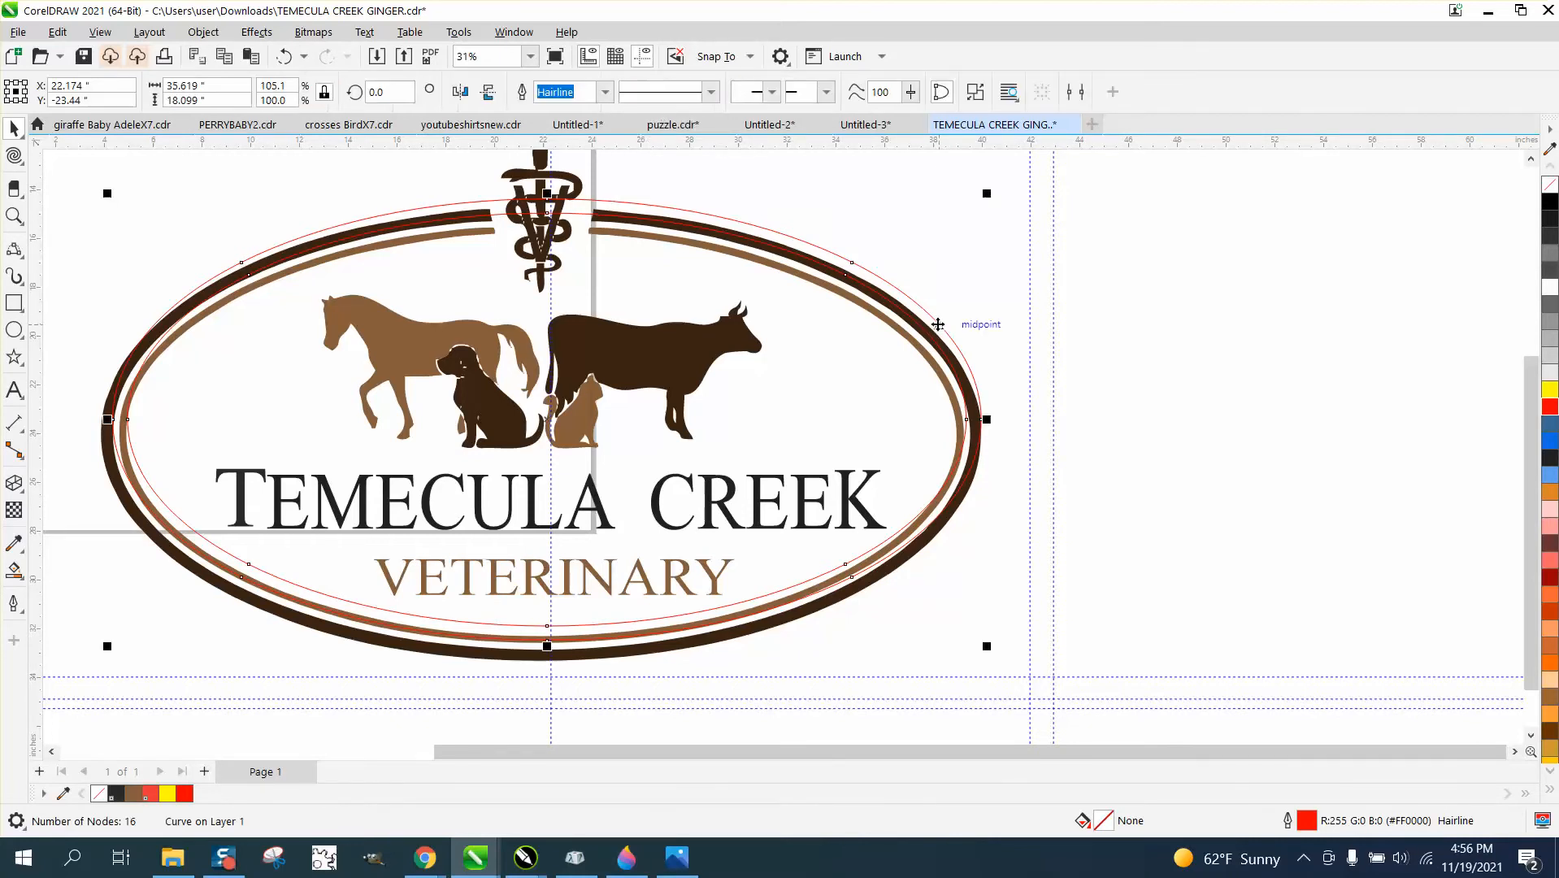
{"action": "key", "text": "Down"}
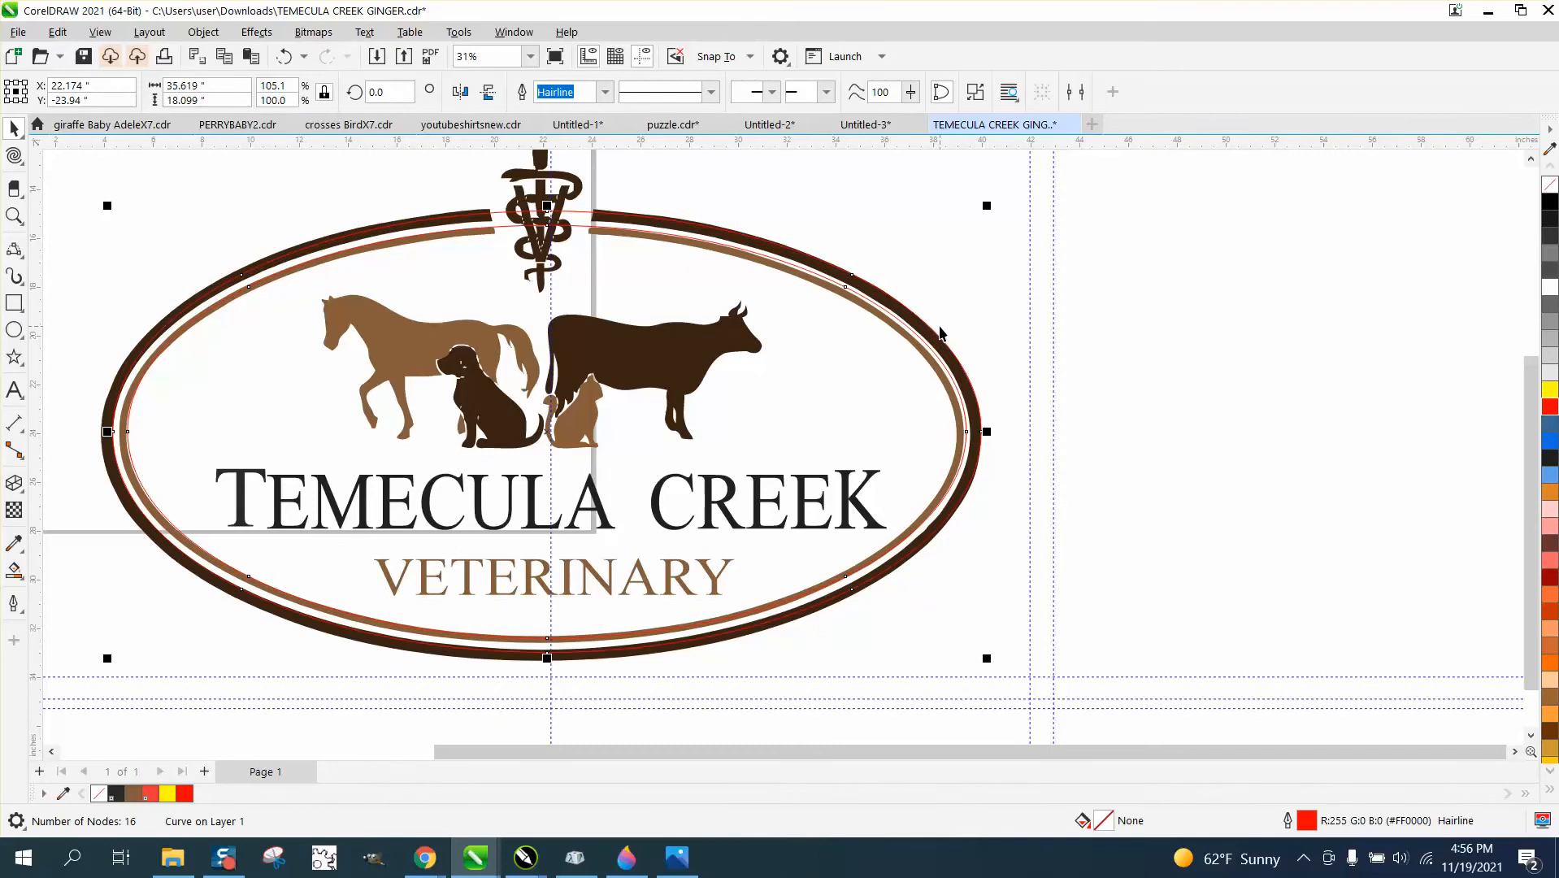
Reduce the nudge distance to 0.1 inches.
{"action": "left_click", "coordinate": [1056, 354]}
{"action": "left_click", "coordinate": [638, 96]}
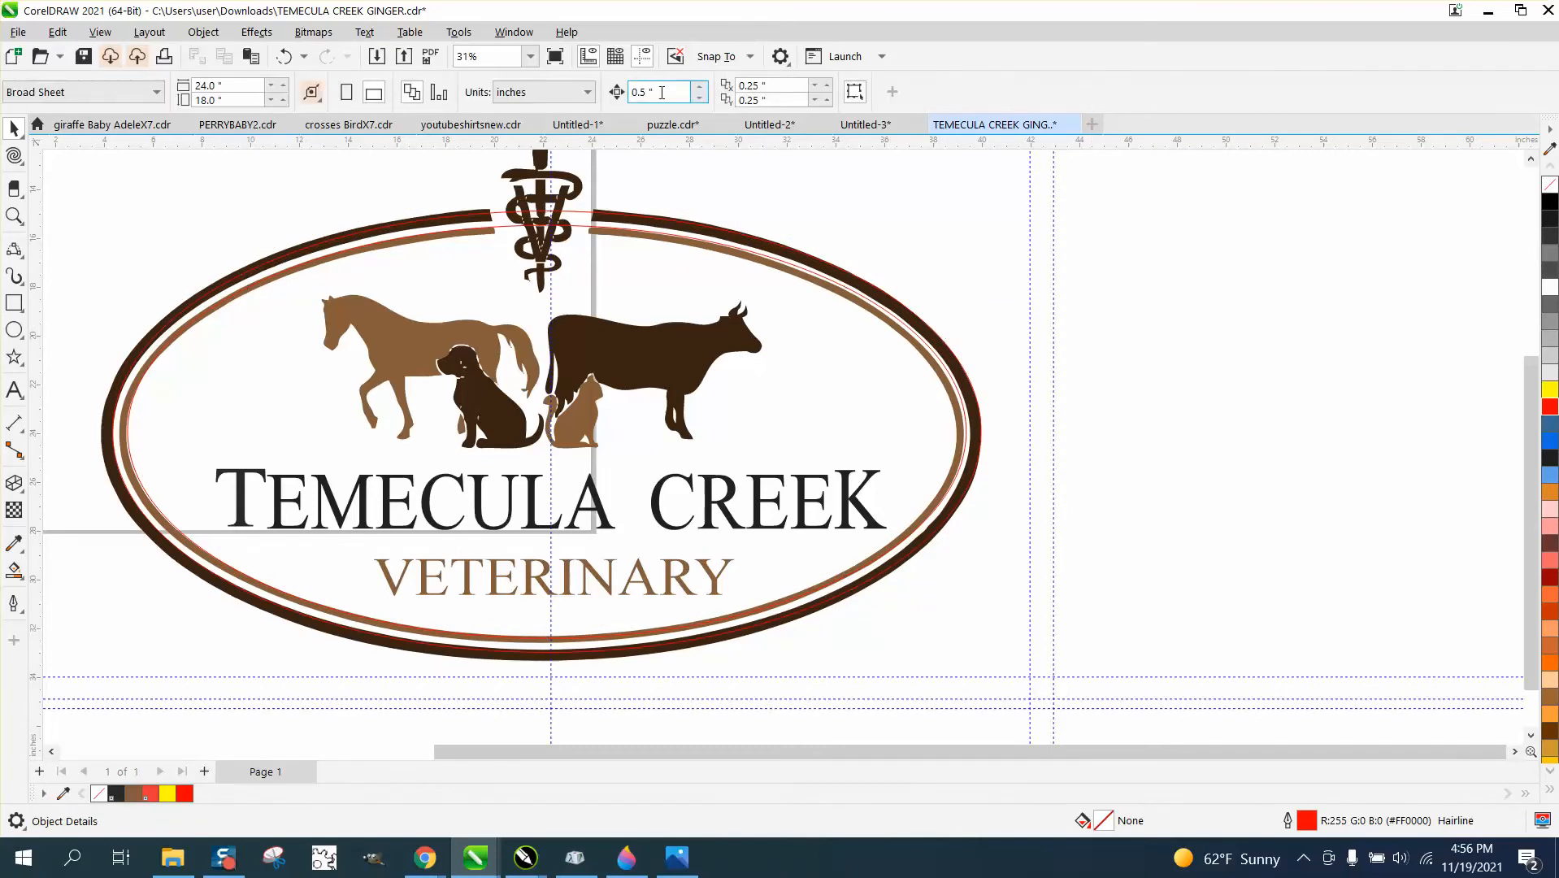
{"action": "key", "text": "BackSpace"}
{"action": "type", "text": ".1"}
Stretch the red ring's left side until it is about 36.1 inches wide and fill the ring with yellow.
{"action": "left_click", "coordinate": [953, 358]}
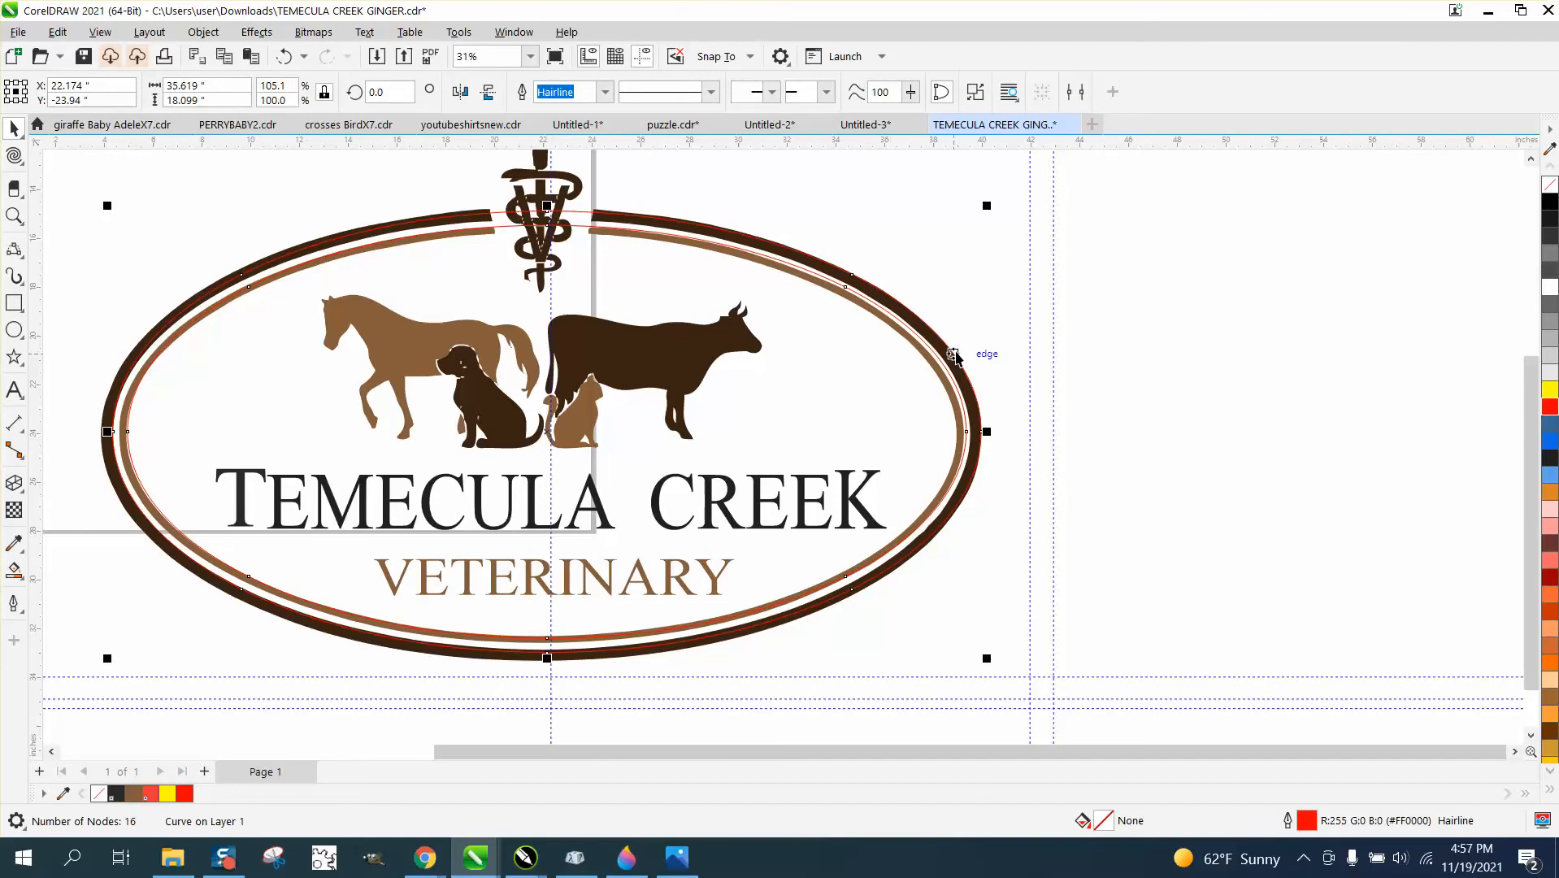
{"action": "left_click_drag", "start_coordinate": [107, 431], "coordinate": [96, 432]}
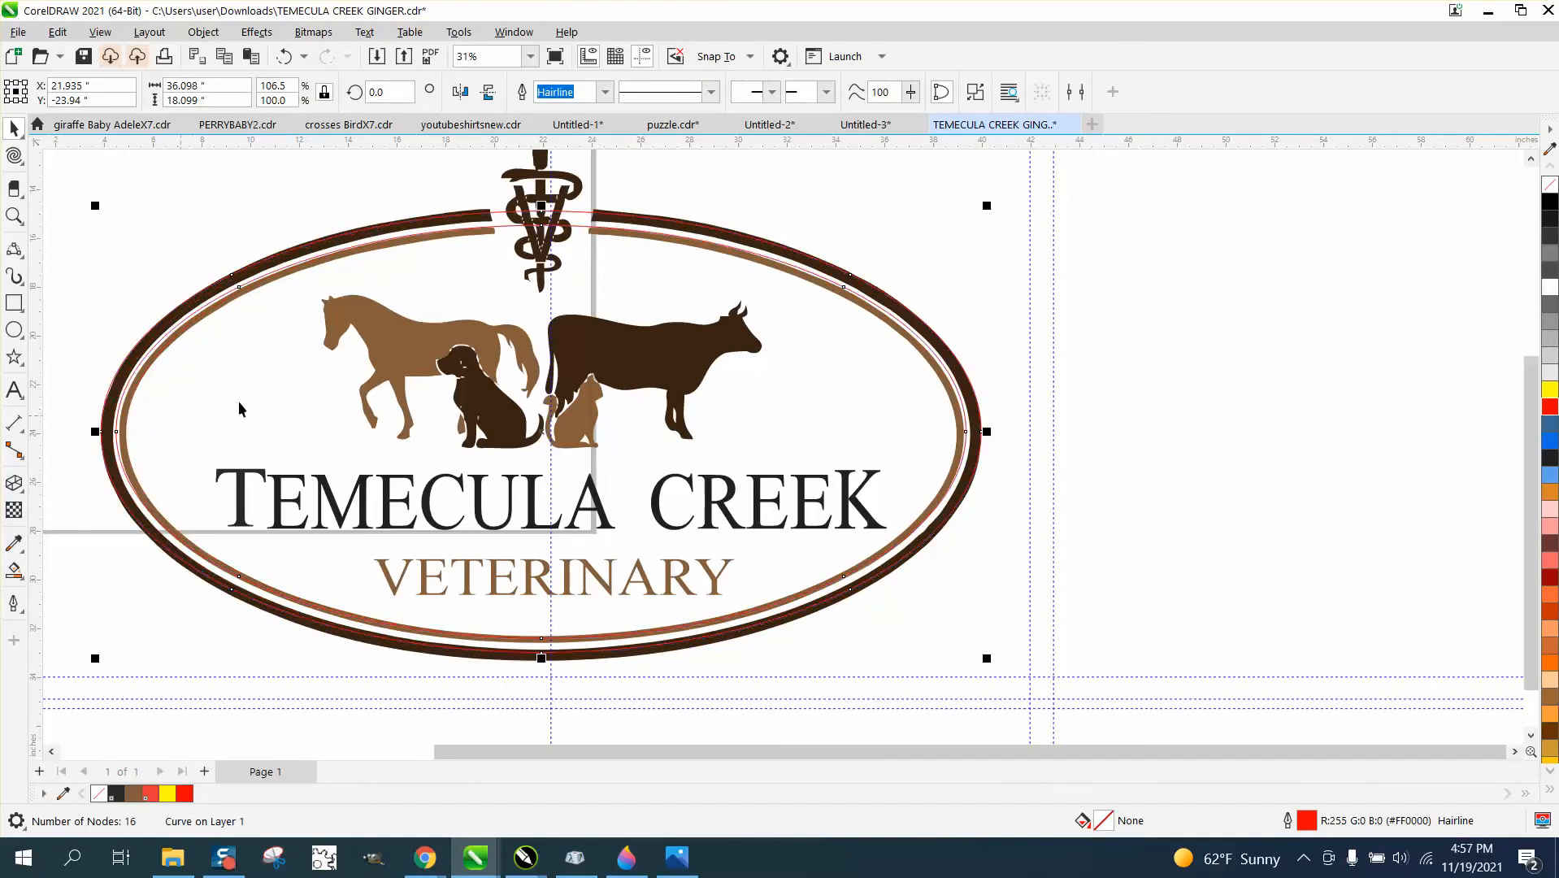
{"action": "left_click", "coordinate": [1549, 391]}
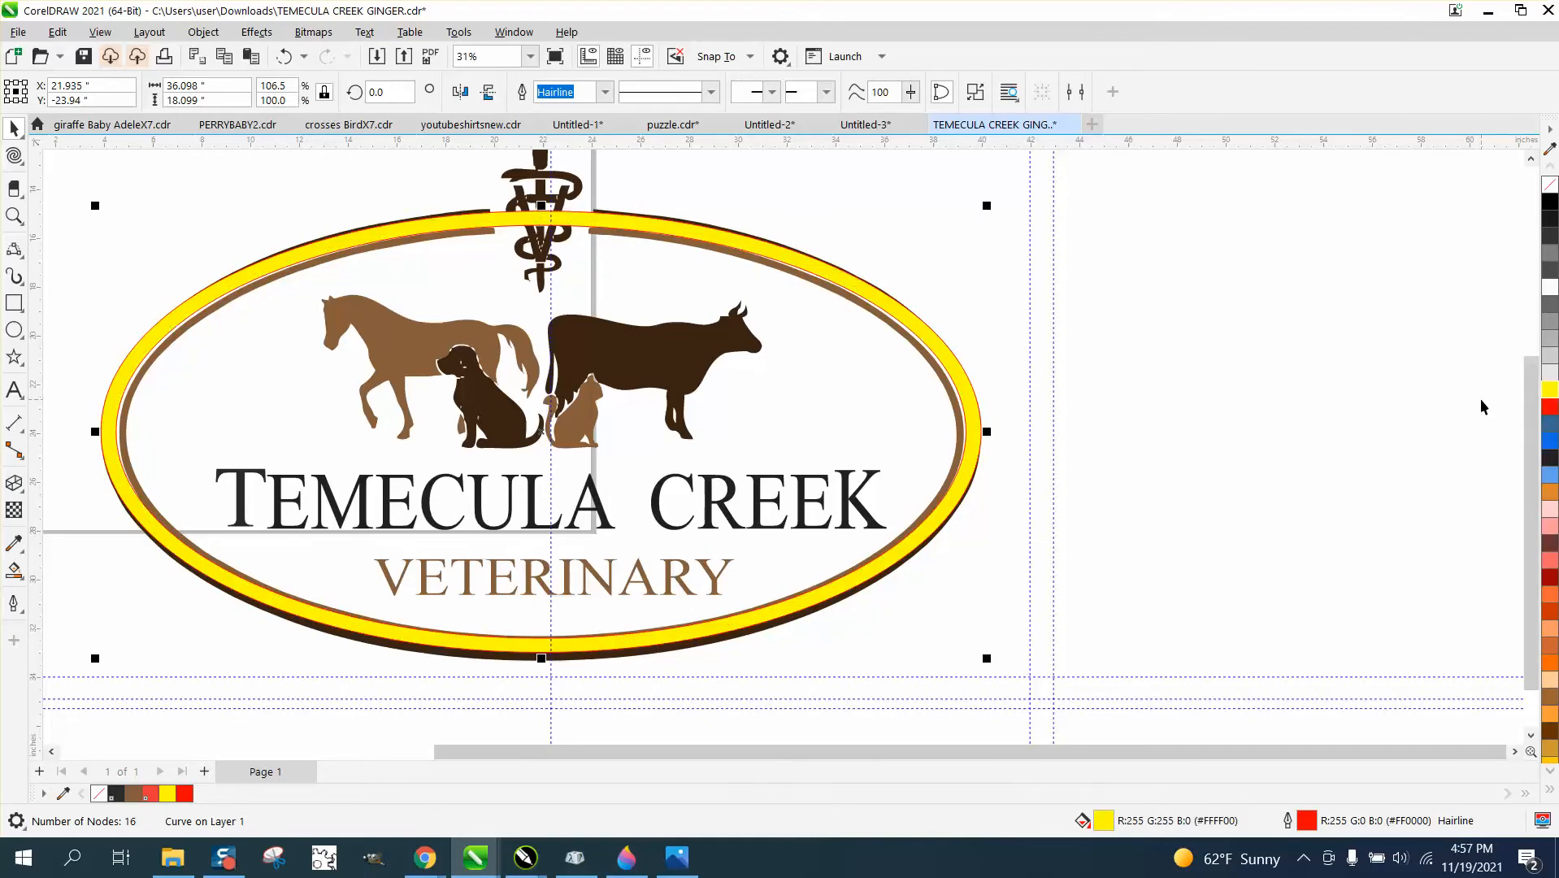
{"action": "left_click", "coordinate": [540, 661]}
{"action": "left_click_drag", "start_coordinate": [541, 660], "coordinate": [538, 673]}
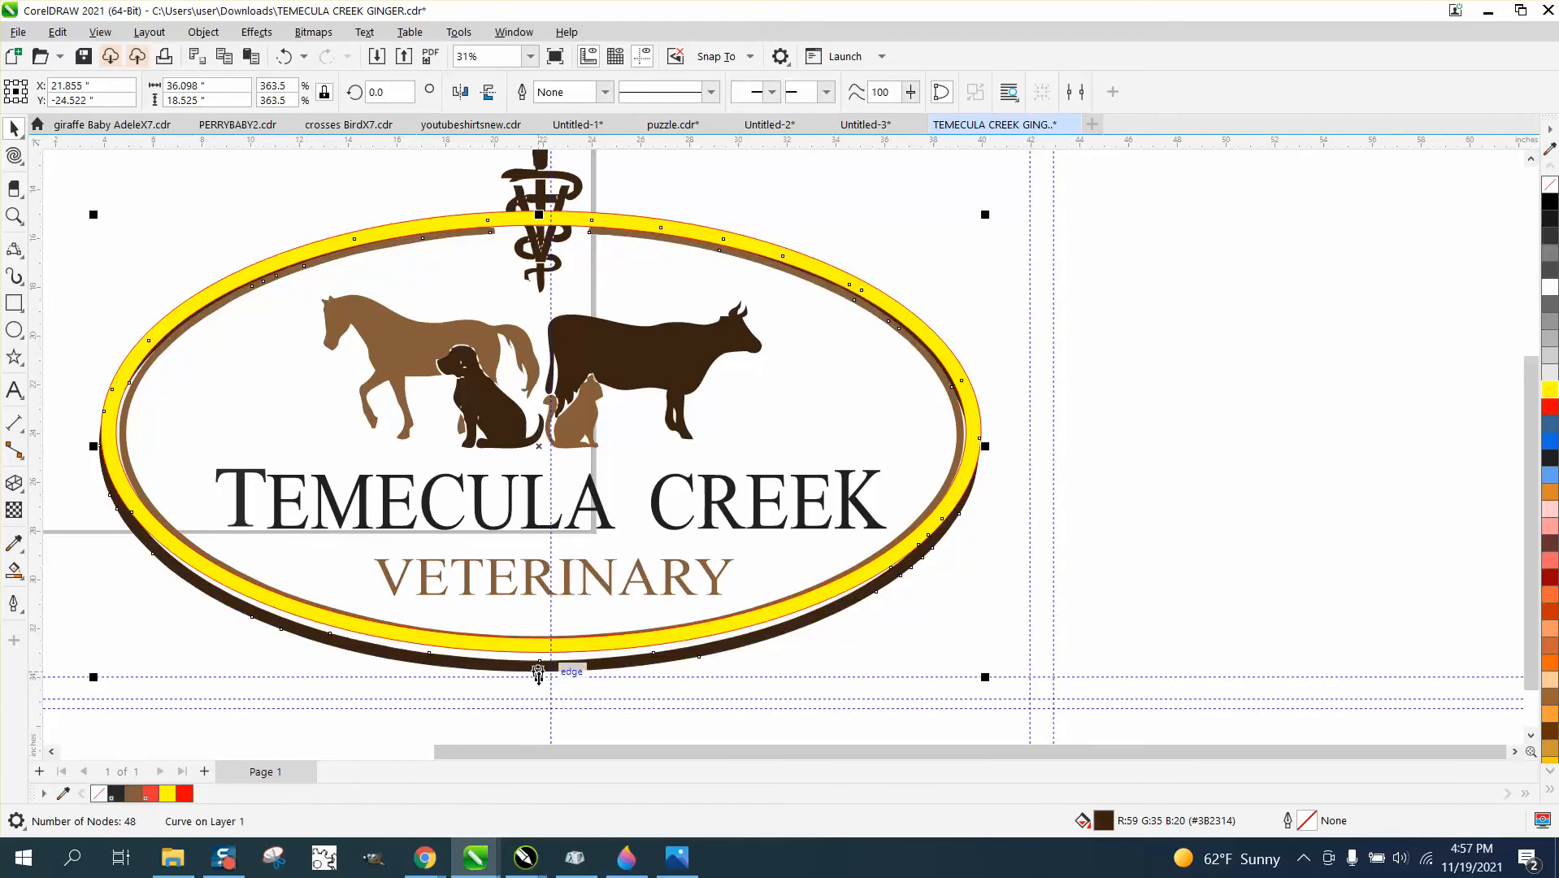
{"action": "left_click", "coordinate": [283, 56]}
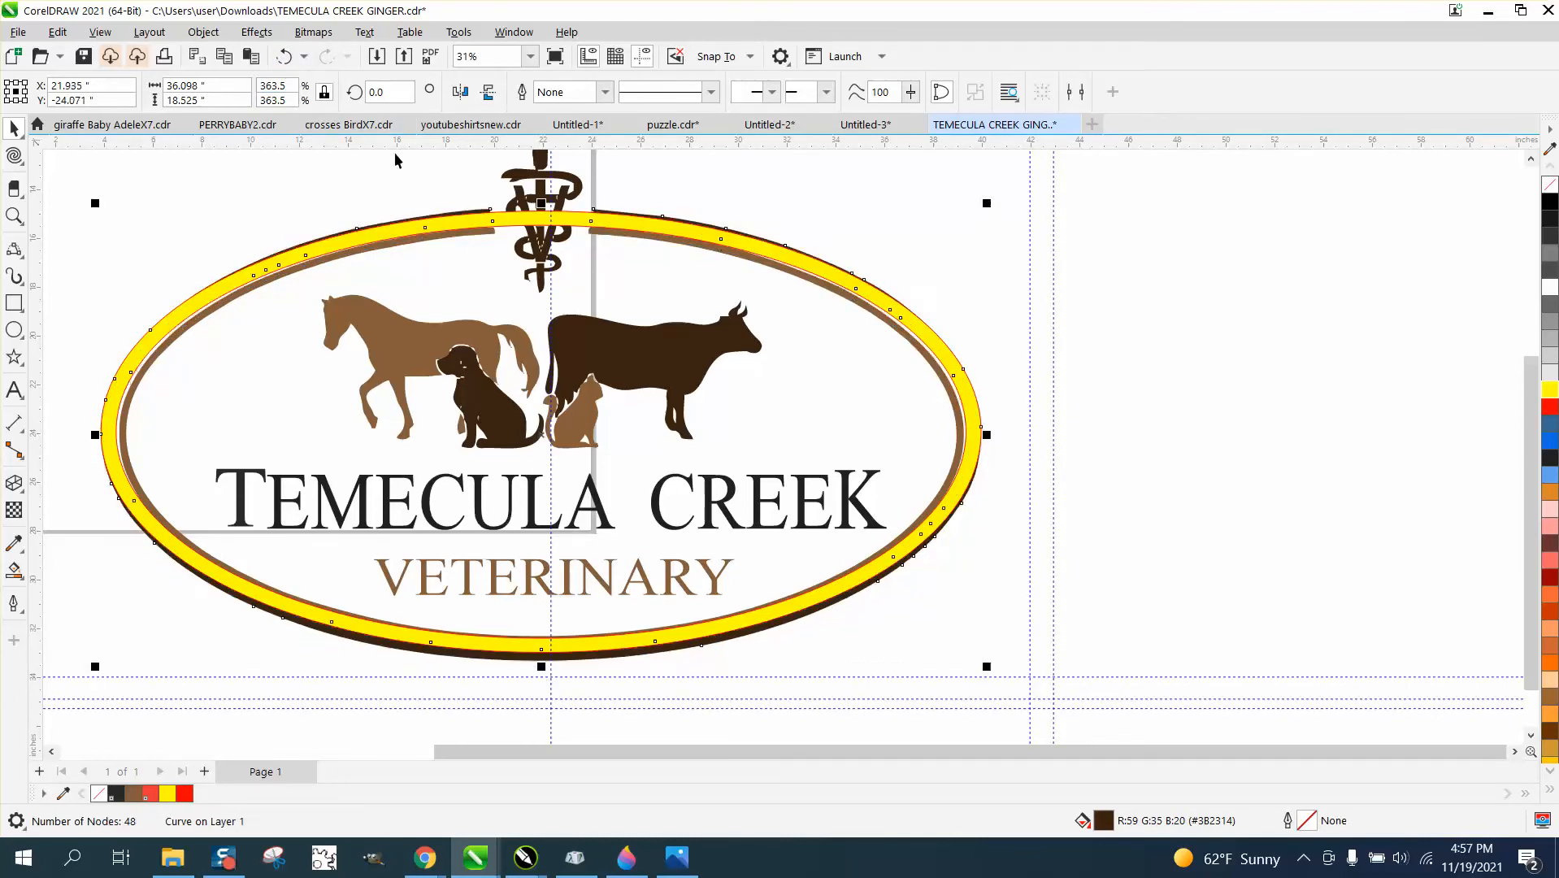
Stretch the yellow ring's lower, upper and right sides until it is about 36.6 inches wide and 18.8 inches tall.
{"action": "left_click", "coordinate": [996, 479]}
{"action": "left_click", "coordinate": [974, 470]}
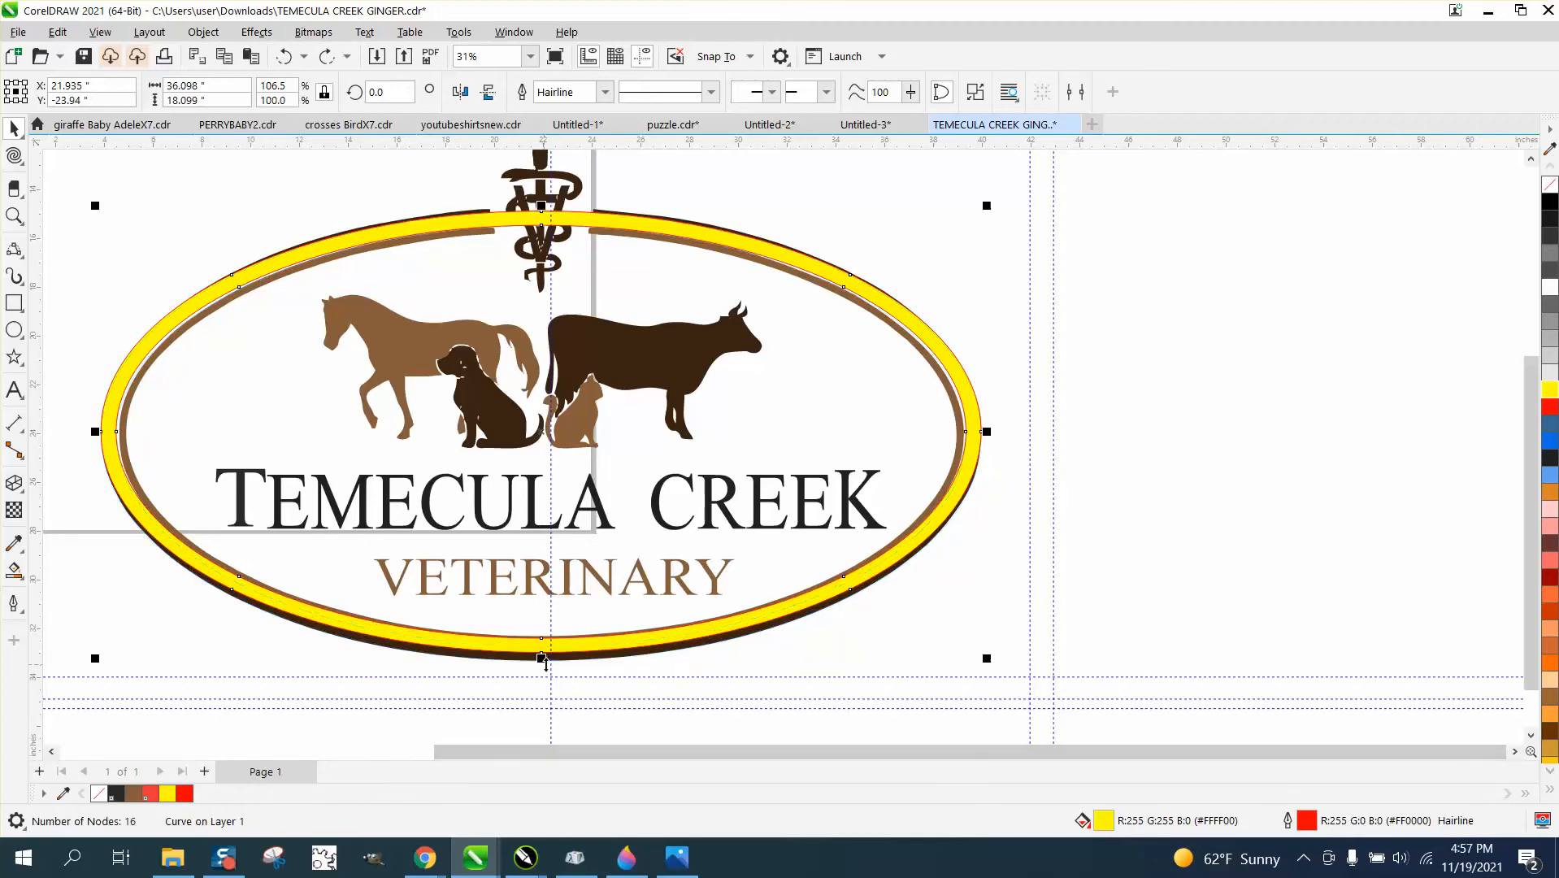
{"action": "left_click_drag", "start_coordinate": [541, 658], "coordinate": [541, 666]}
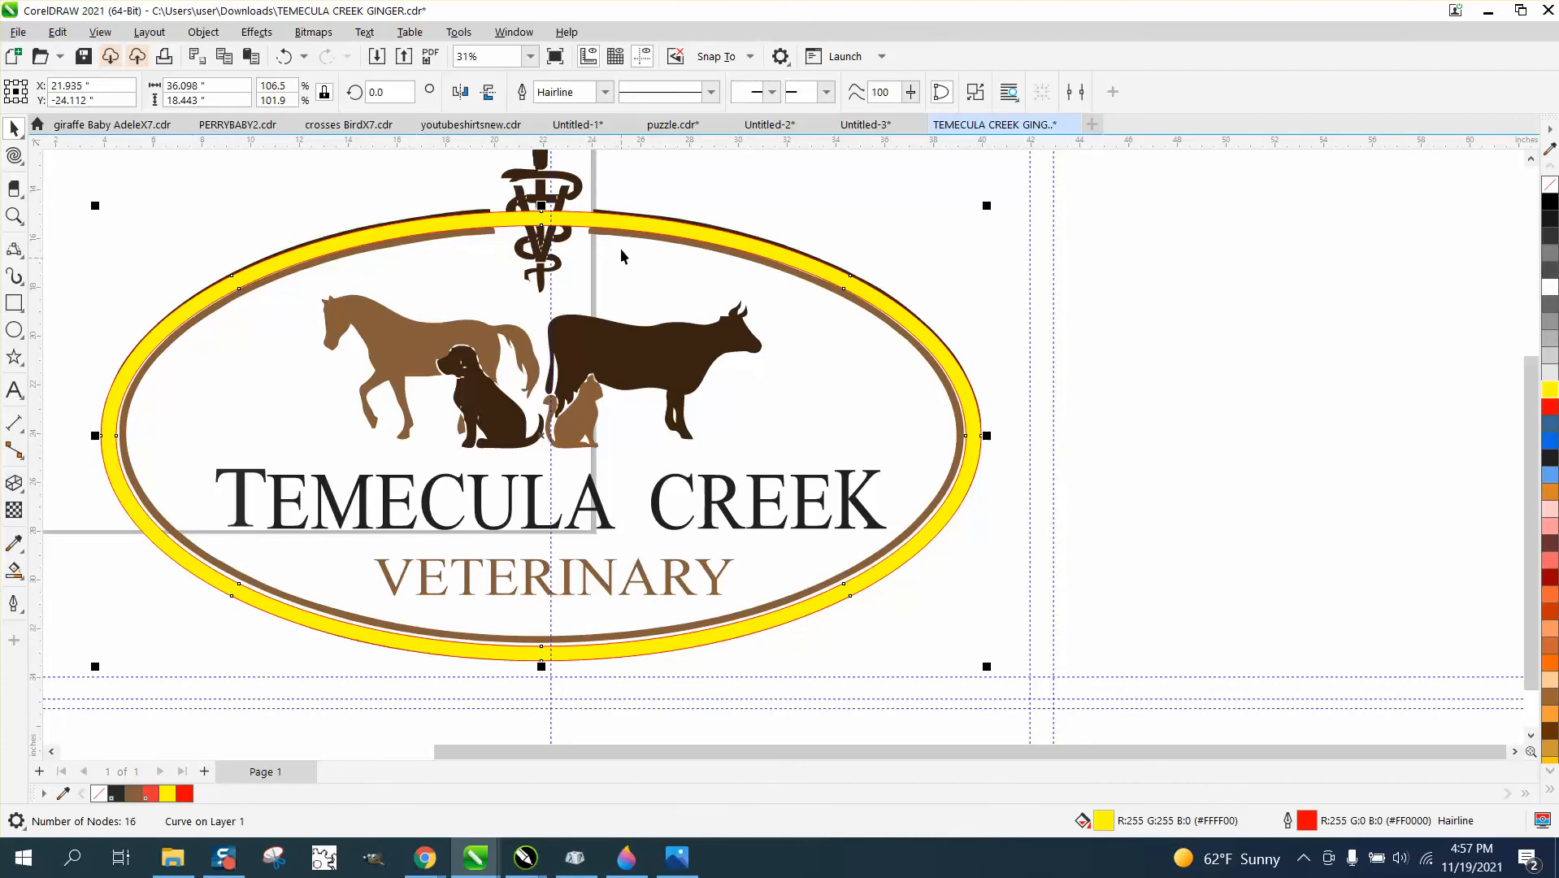
{"action": "left_click_drag", "start_coordinate": [541, 205], "coordinate": [542, 198]}
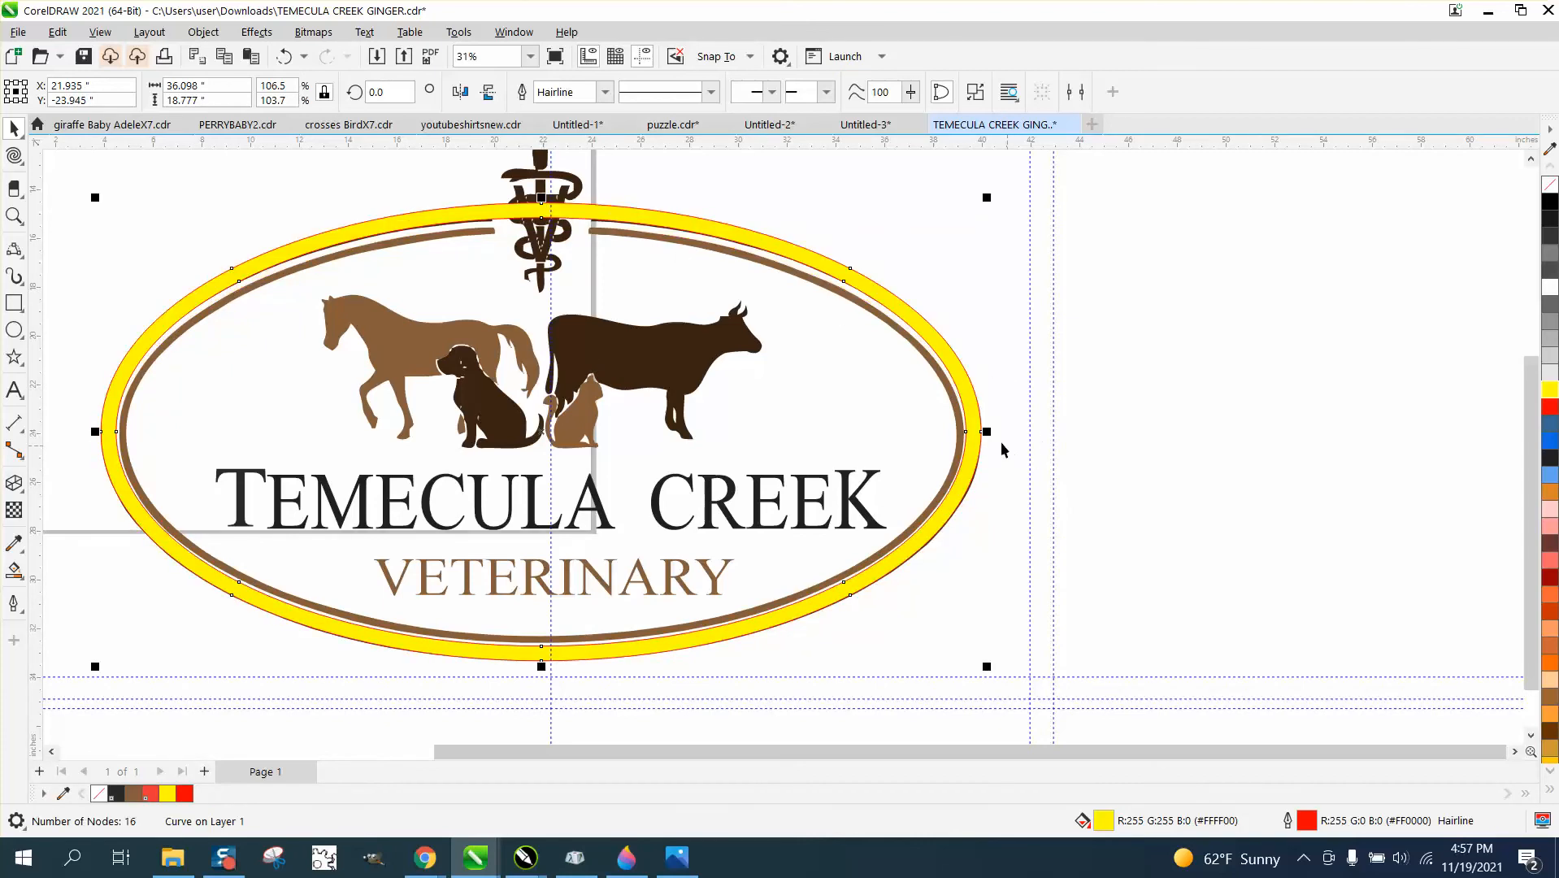
{"action": "left_click_drag", "start_coordinate": [987, 433], "coordinate": [999, 435]}
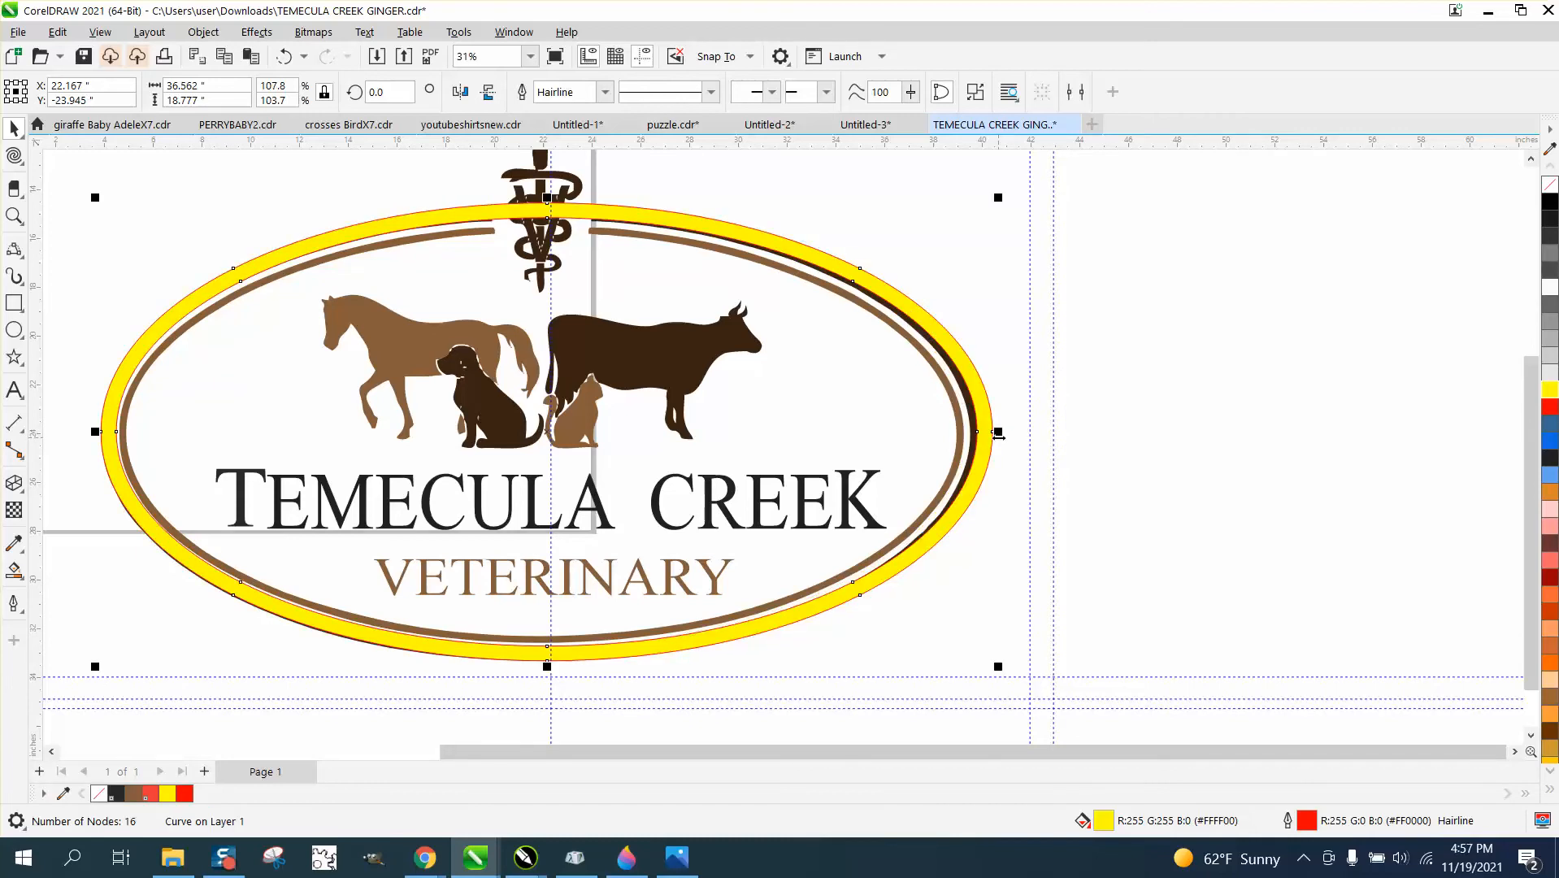
Nudge the yellow ring twice to the left and once down in 0.1 inch increments over the old border.
{"action": "key", "text": "Left"}
{"action": "key", "text": "Left"}
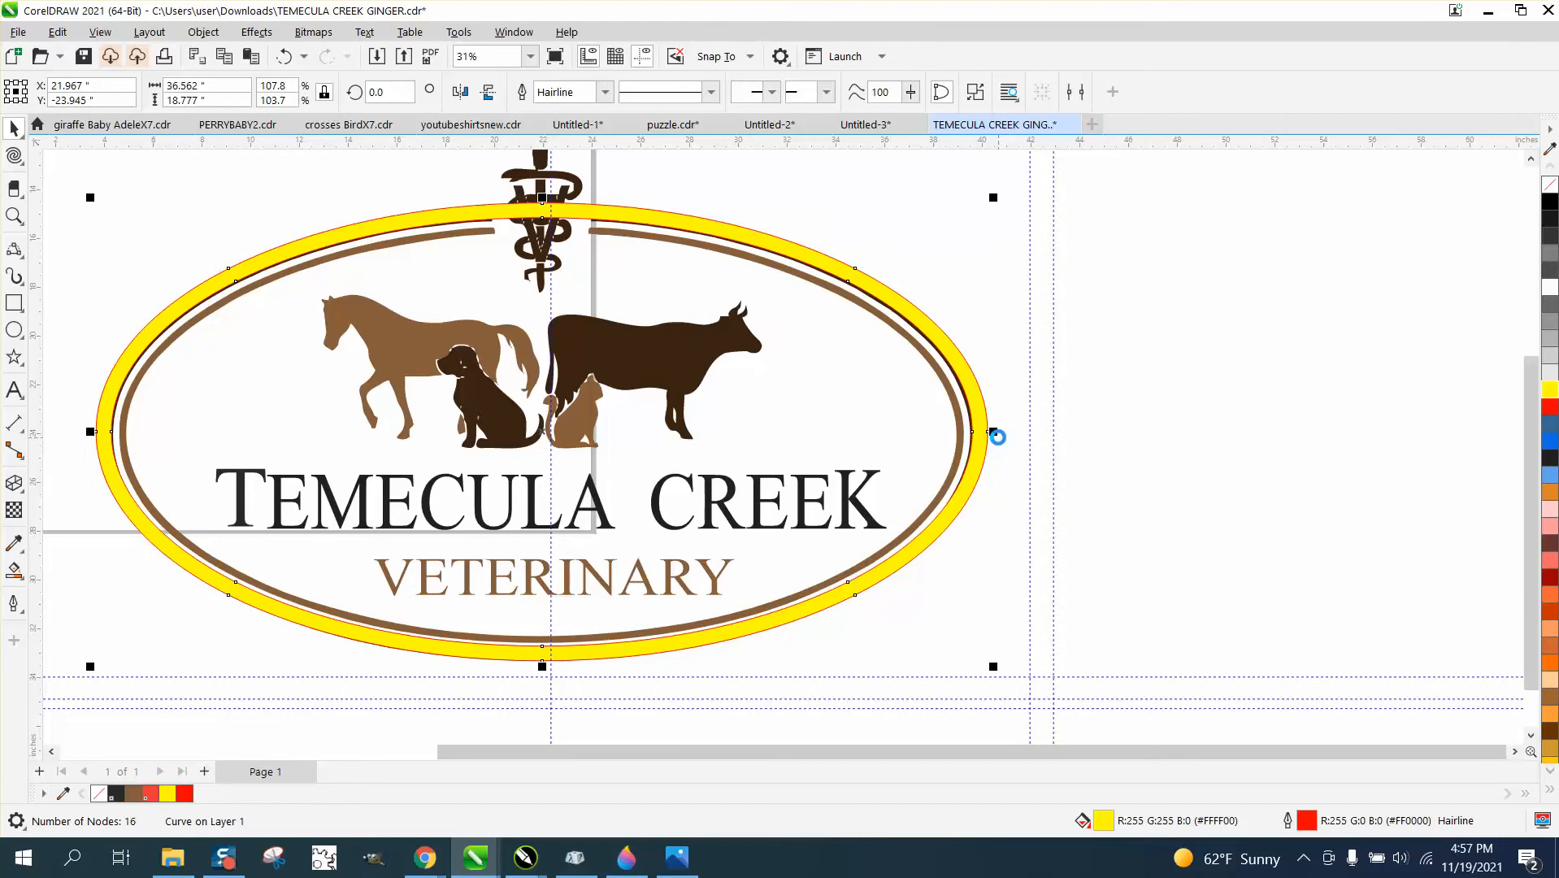
{"action": "key", "text": "Down"}
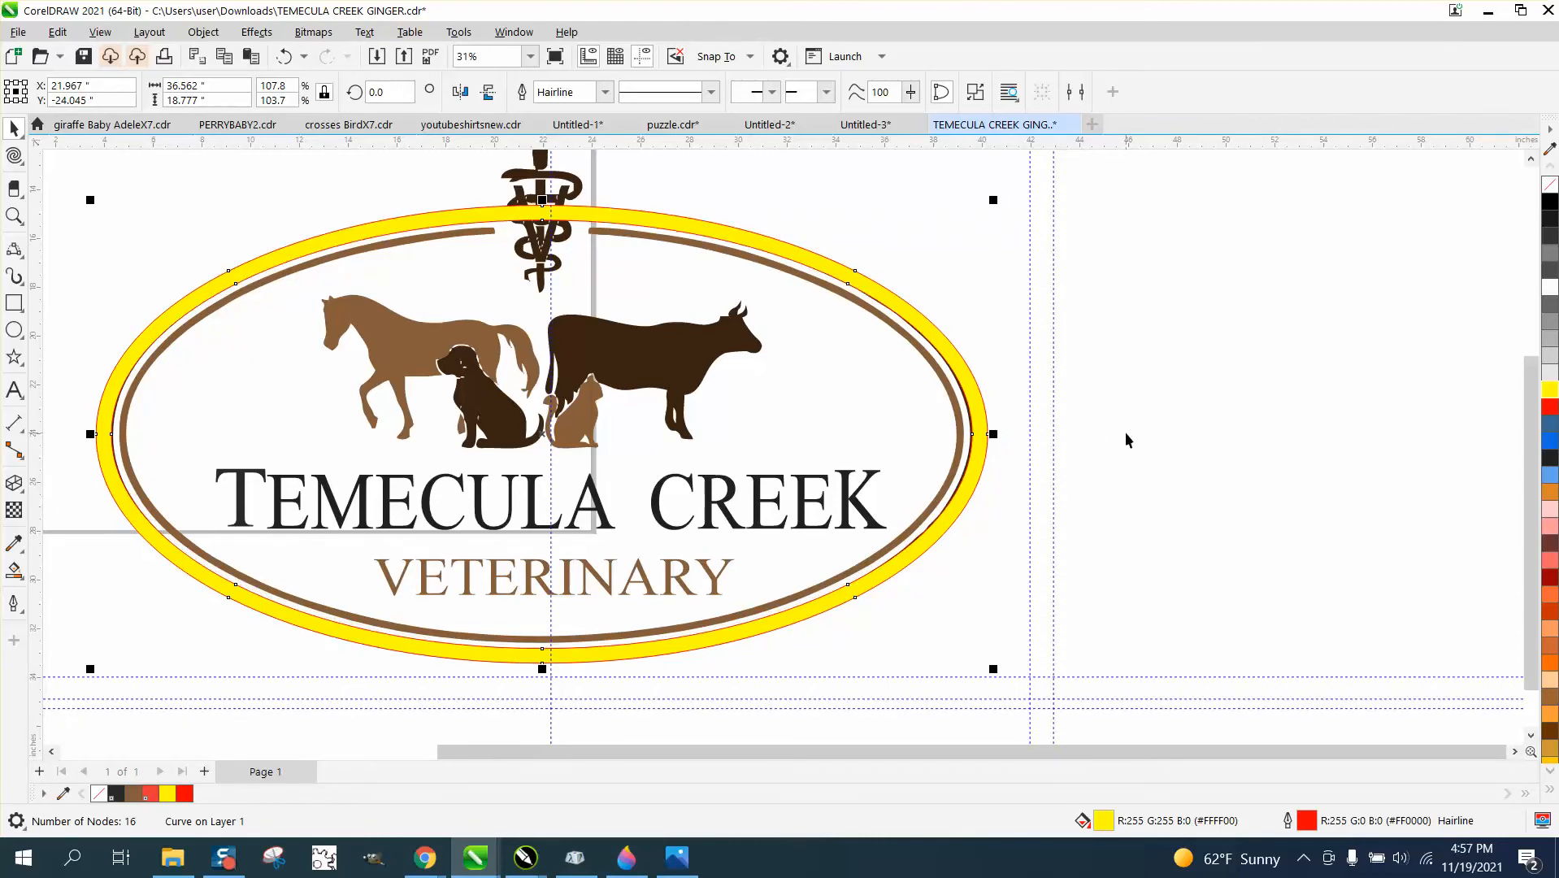
Set the nudge distance to 38 inches and nudge the yellow ring once to the right, off the logo.
{"action": "scroll", "coordinate": [947, 382], "scroll_direction": "down", "scroll_amount": 1}
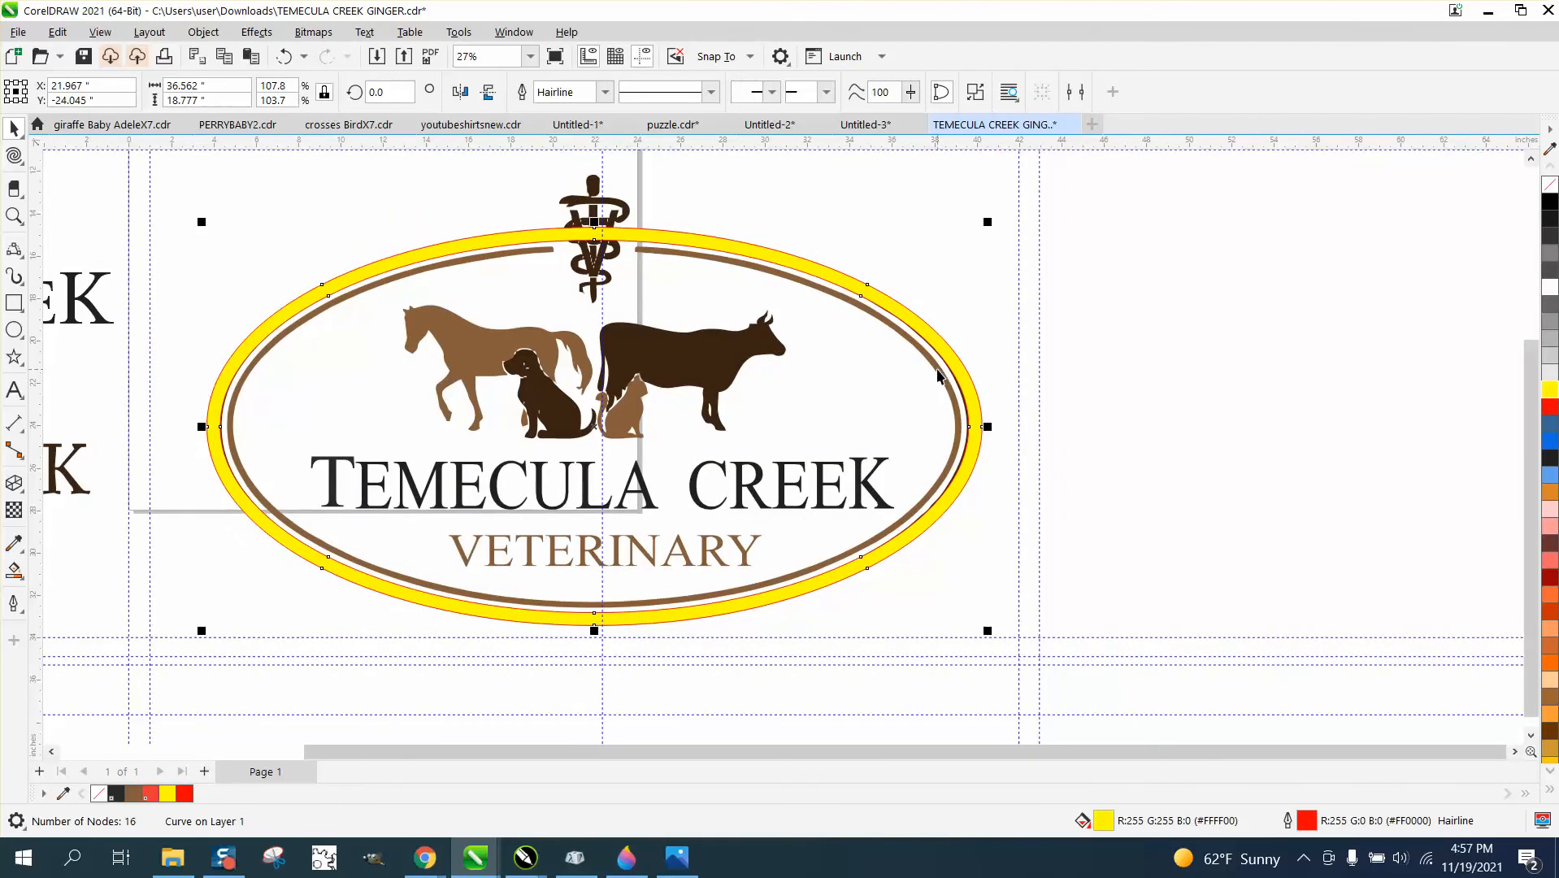
{"action": "left_click", "coordinate": [892, 267]}
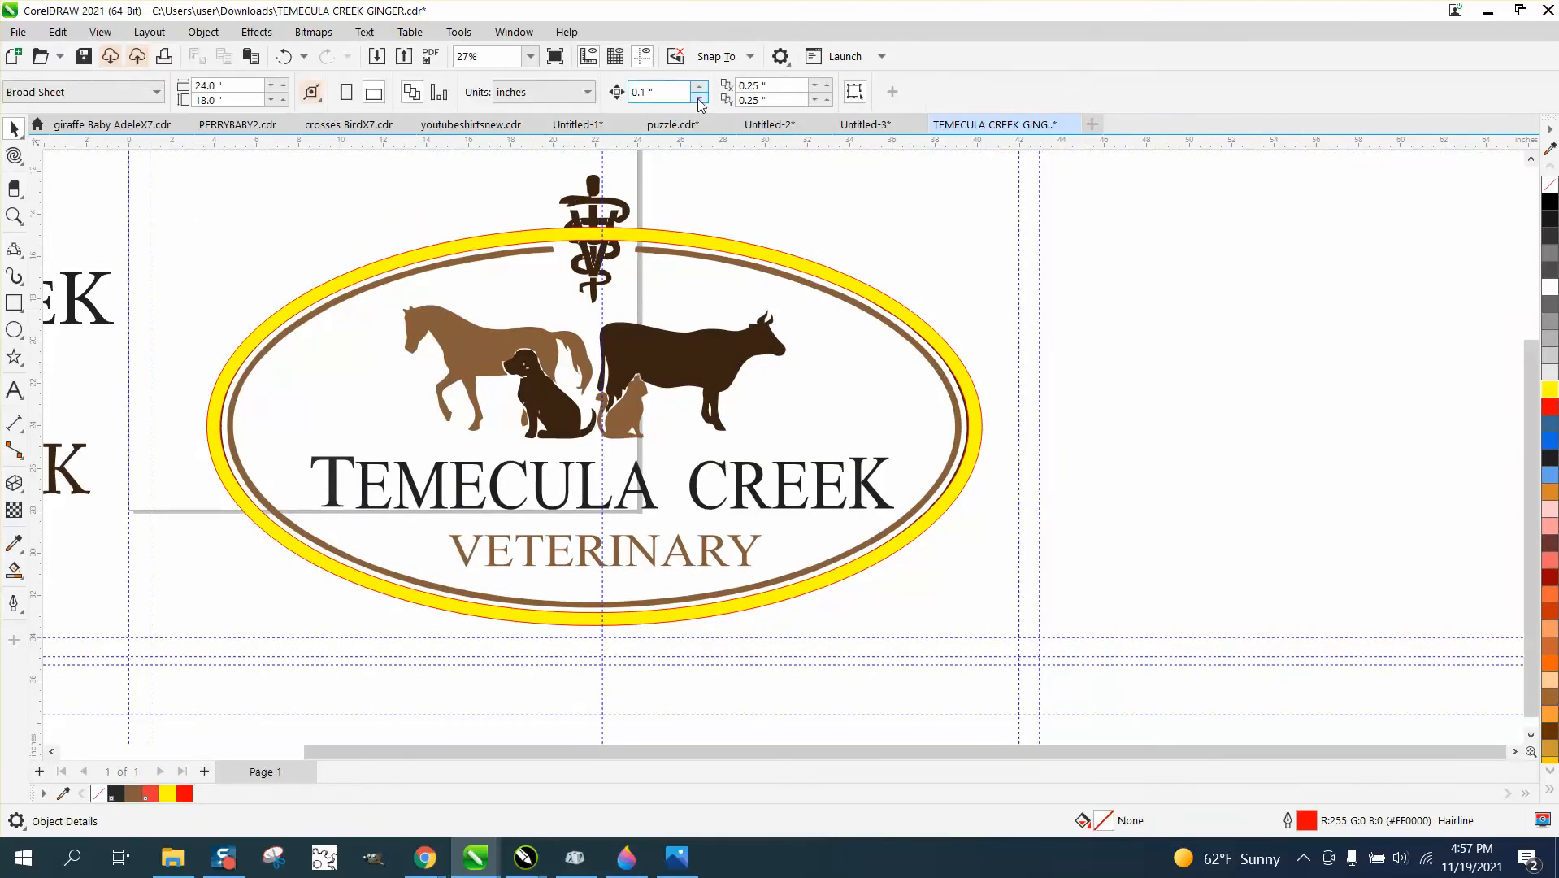
{"action": "left_click", "coordinate": [712, 246]}
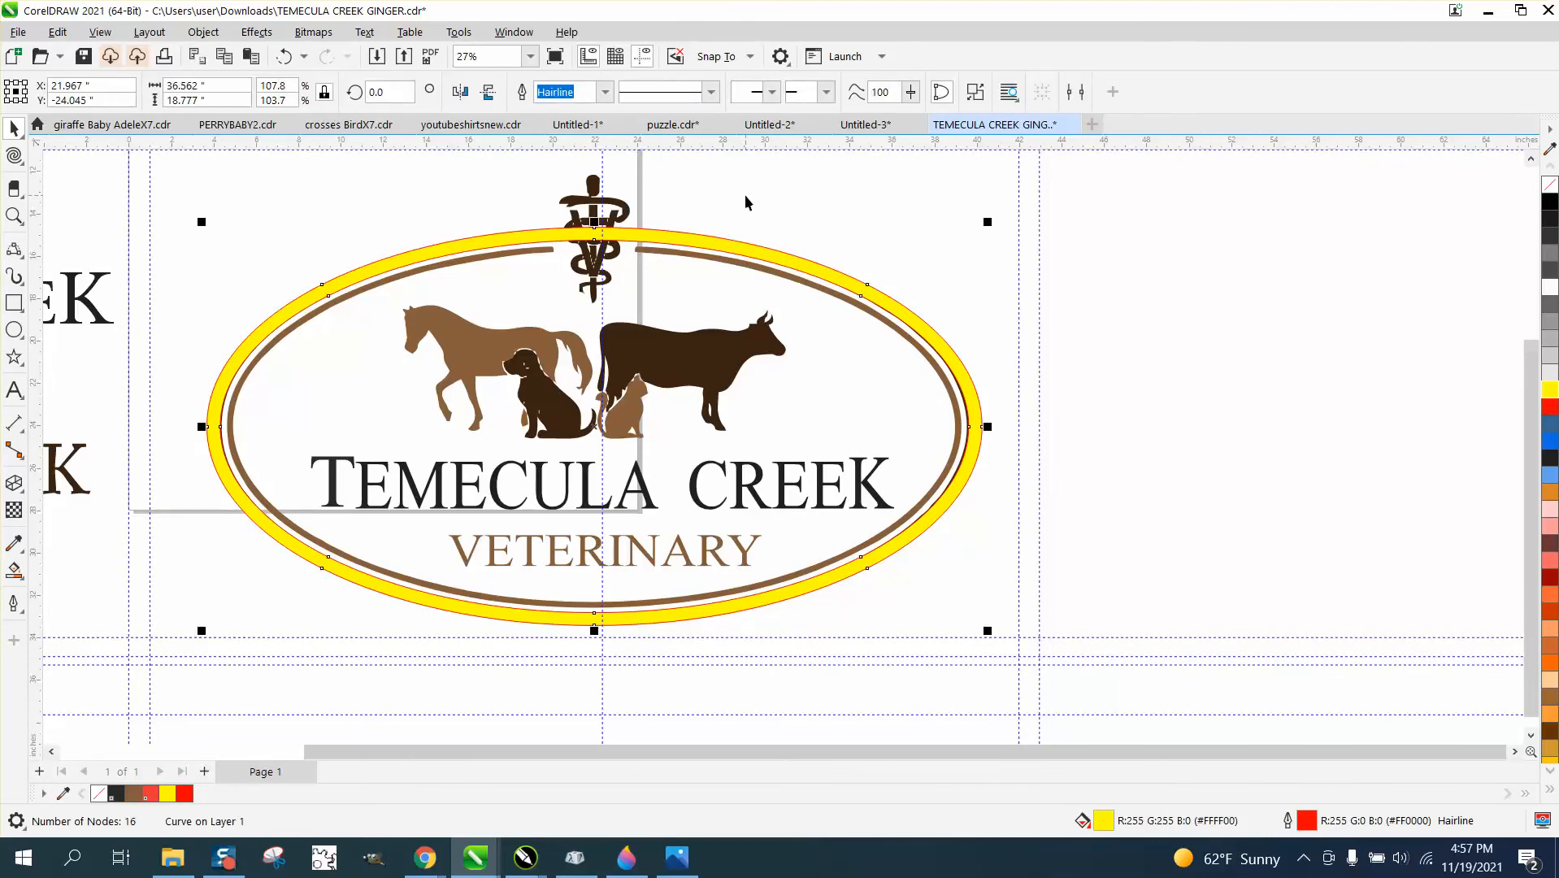
{"action": "left_click", "coordinate": [744, 194]}
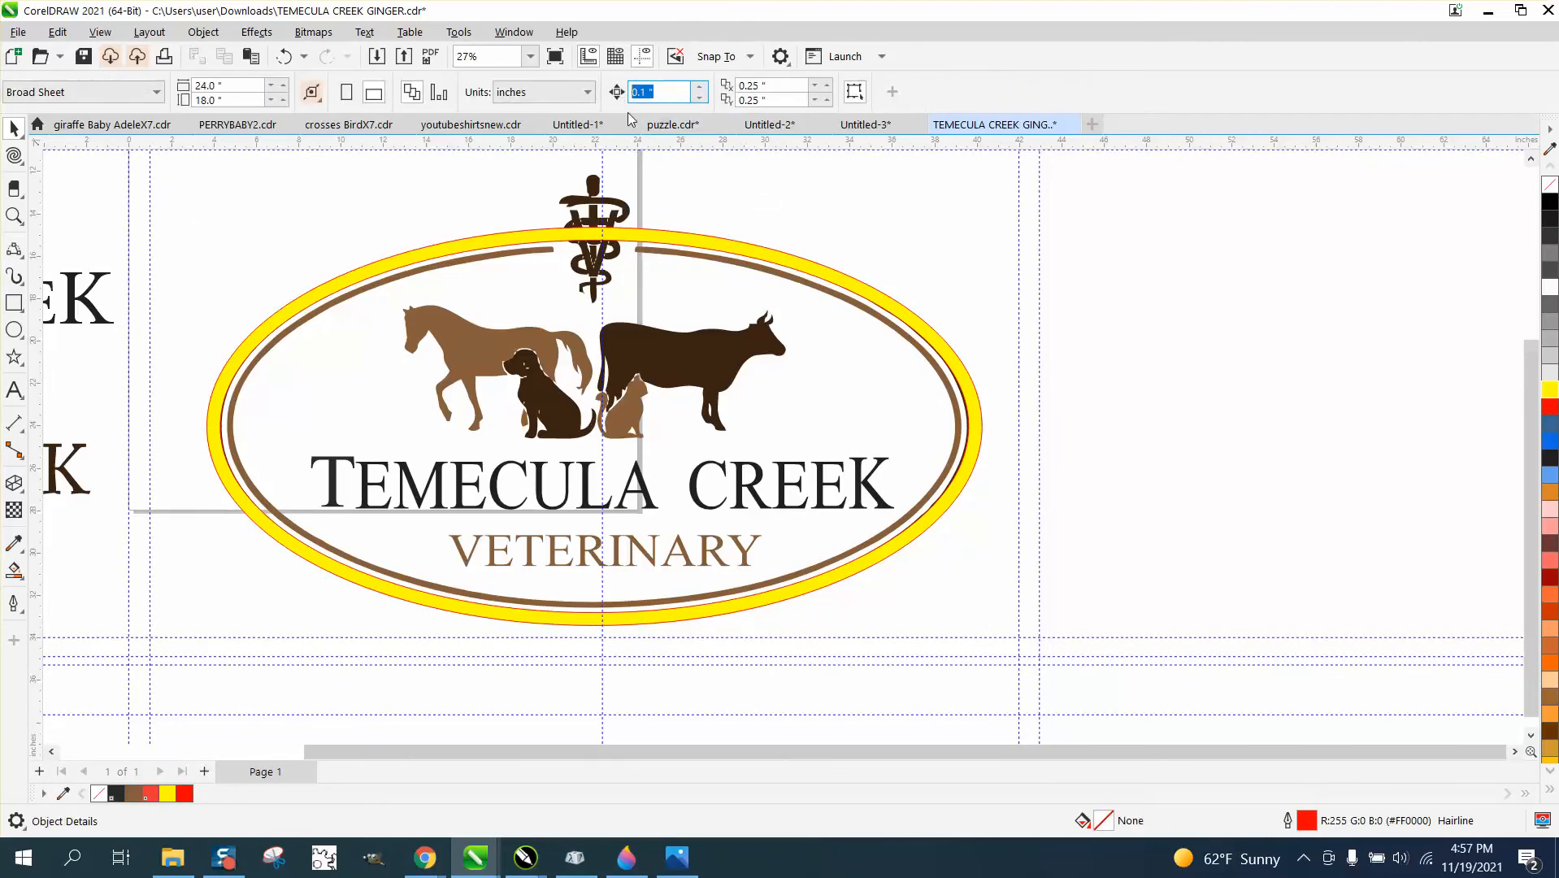
{"action": "type", "text": "38"}
{"action": "left_click", "coordinate": [970, 400]}
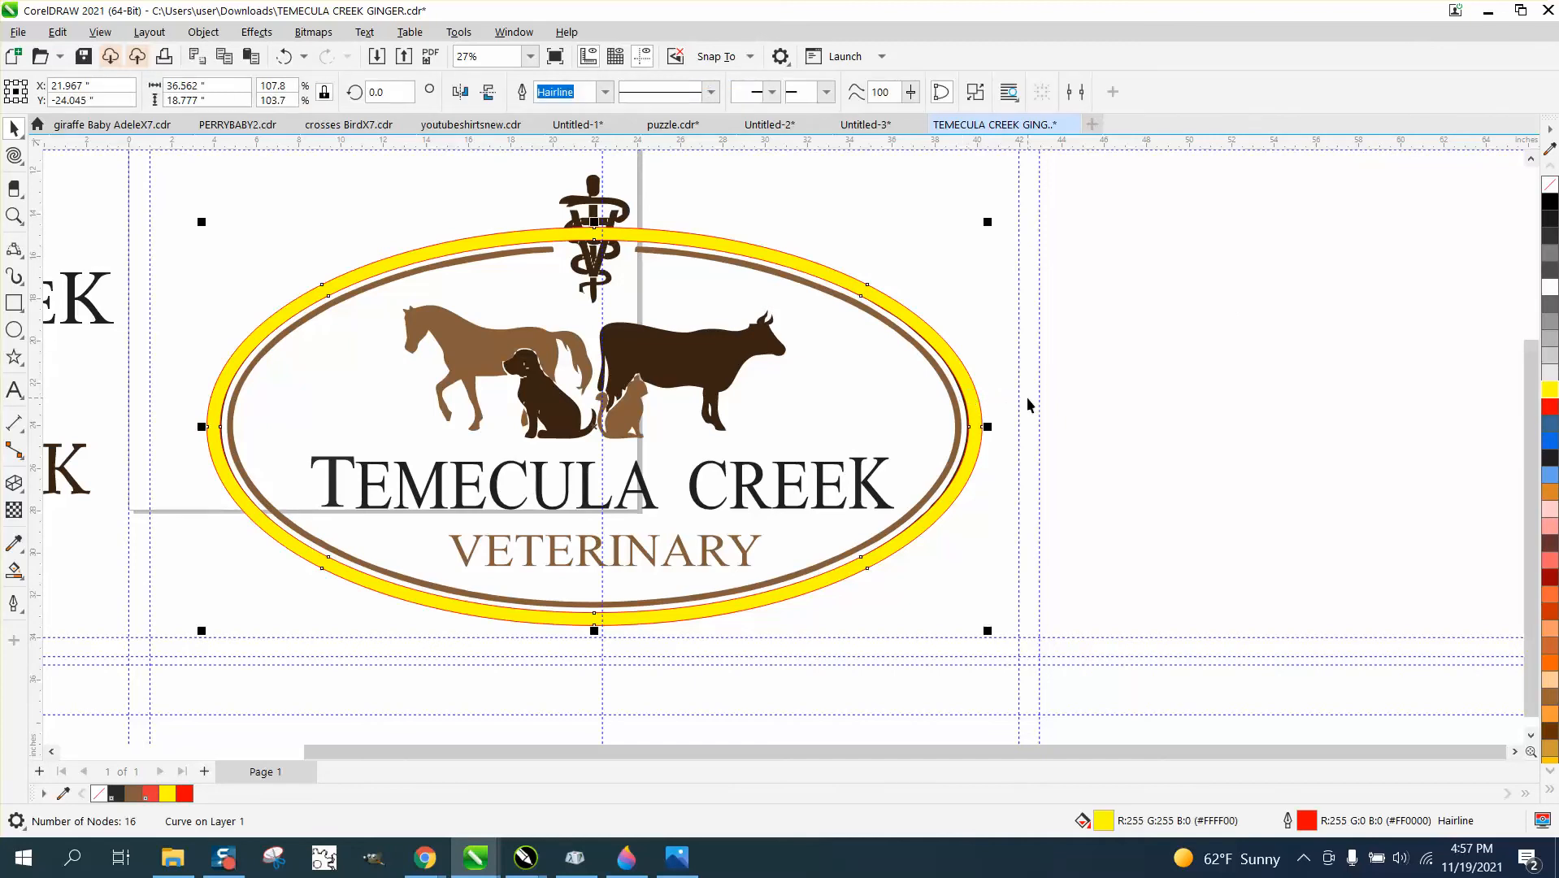
{"action": "key", "text": "Right"}
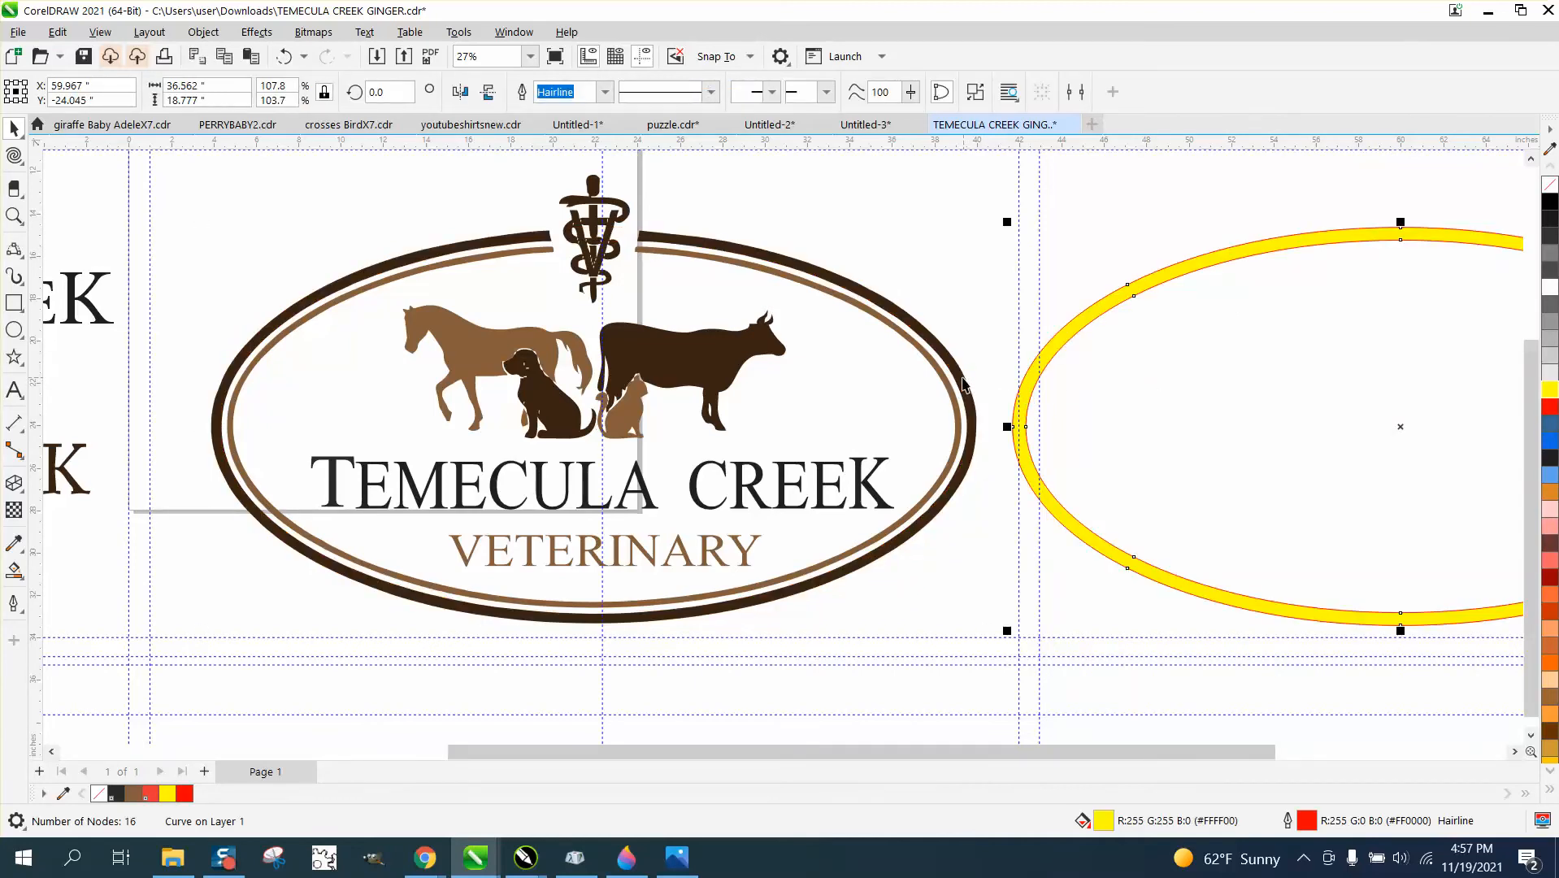
Nudge the old dark brown outer border 38 inches down off the logo and the yellow ring 38 inches left onto it.
{"action": "left_click", "coordinate": [963, 377]}
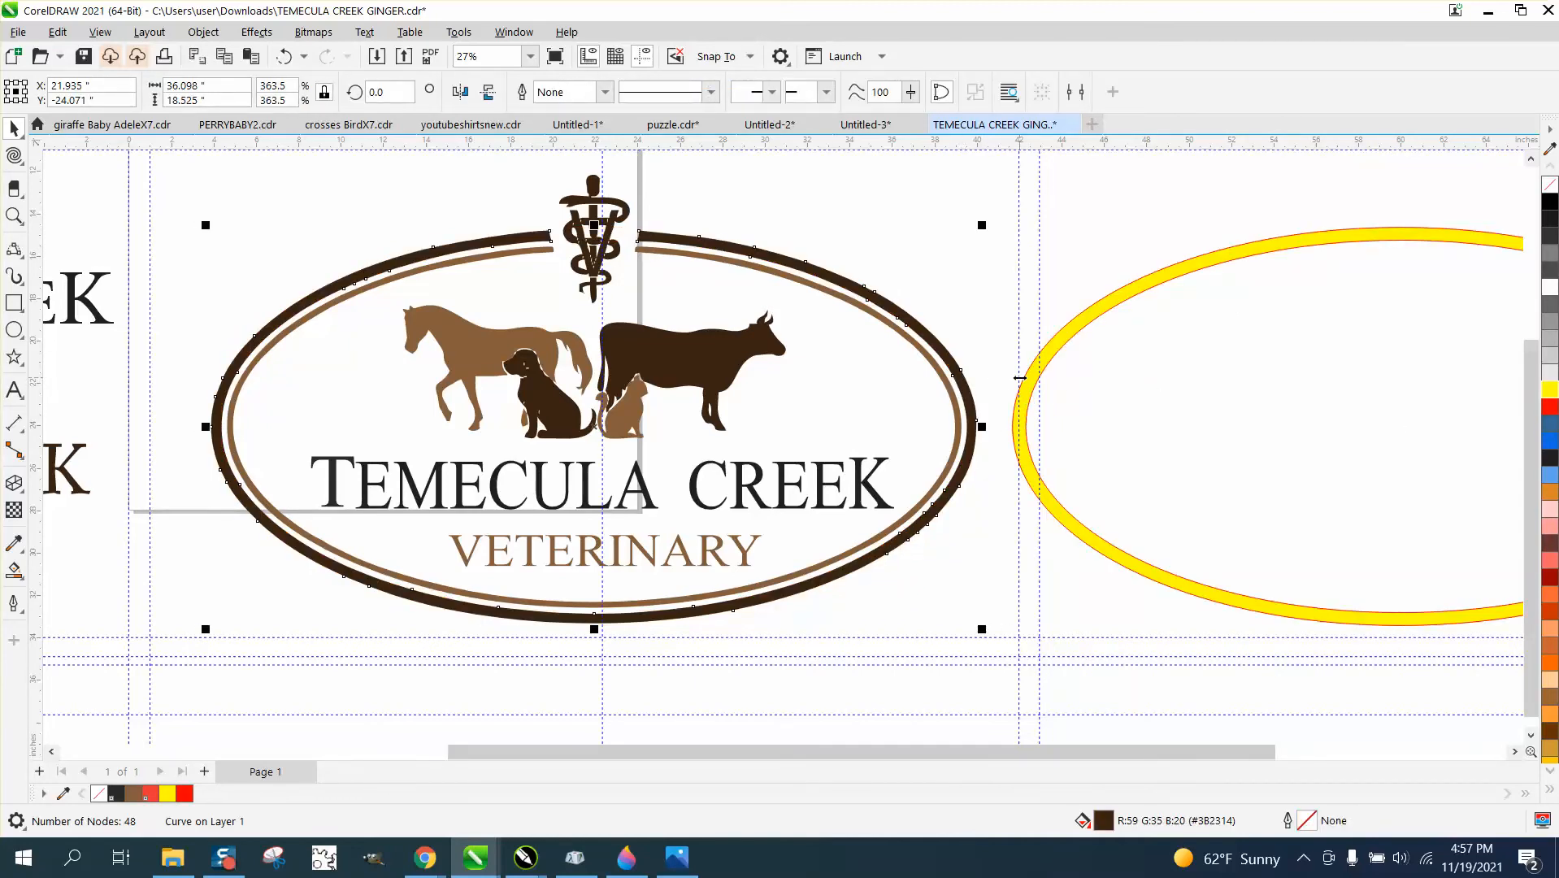
{"action": "key", "text": "Down"}
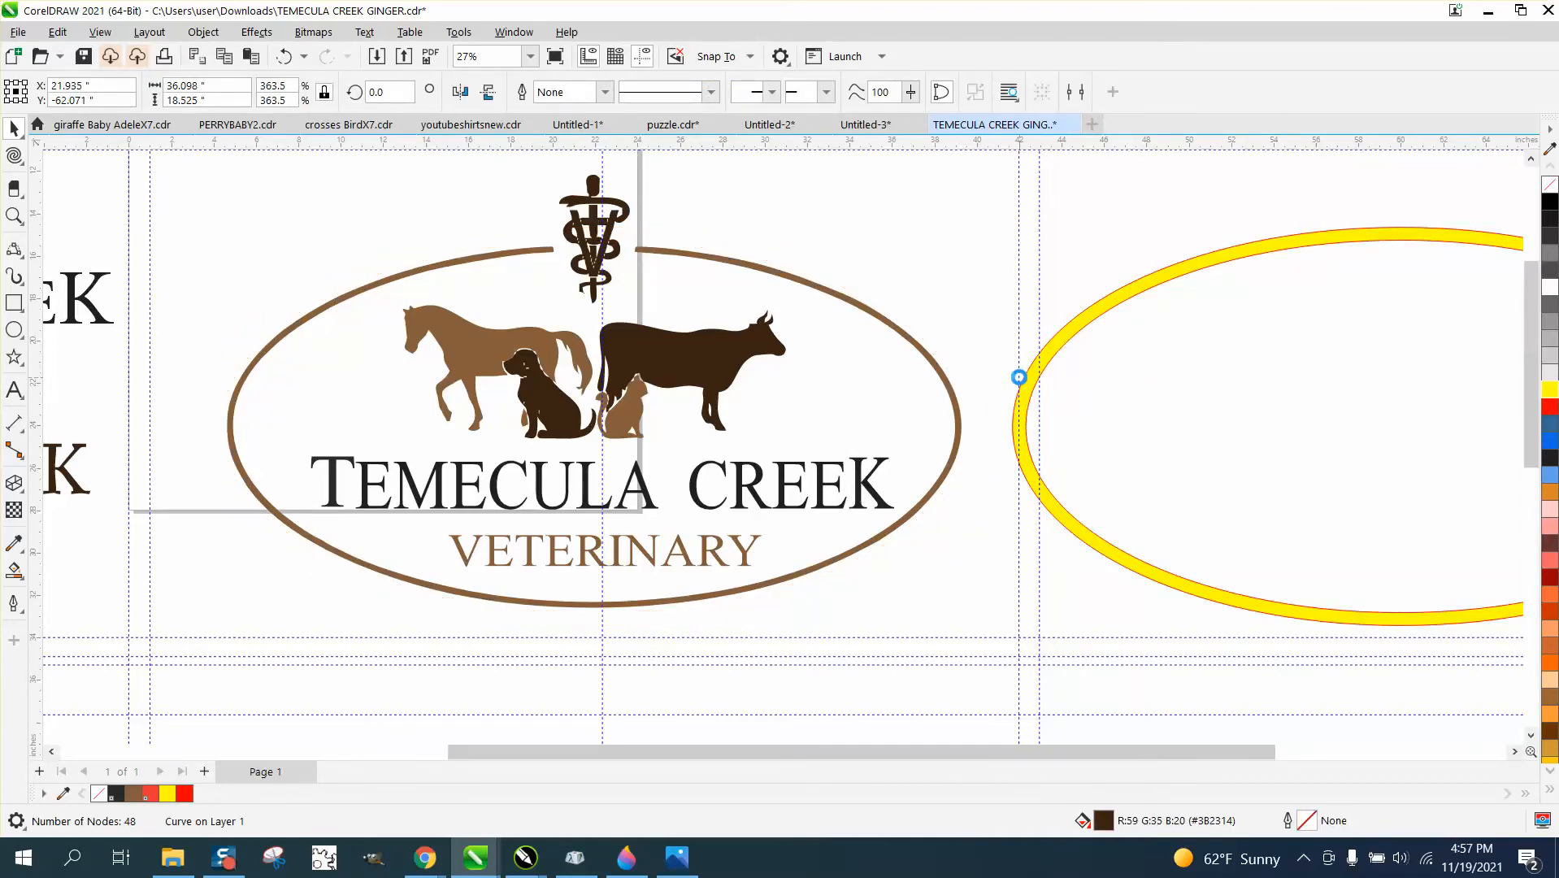
{"action": "left_click", "coordinate": [1124, 302]}
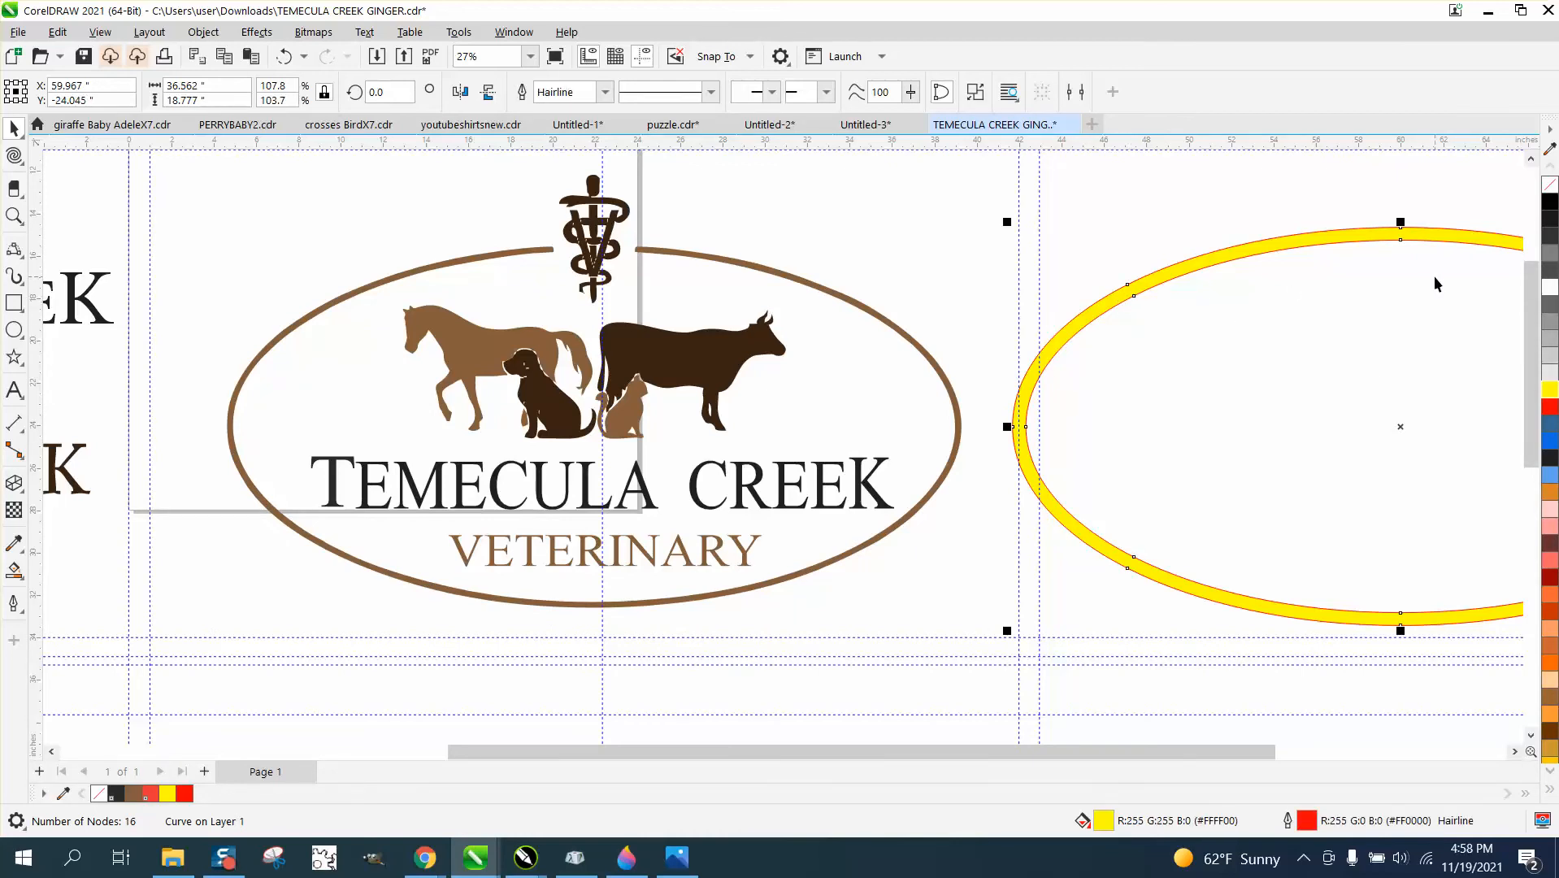
{"action": "key", "text": "Left"}
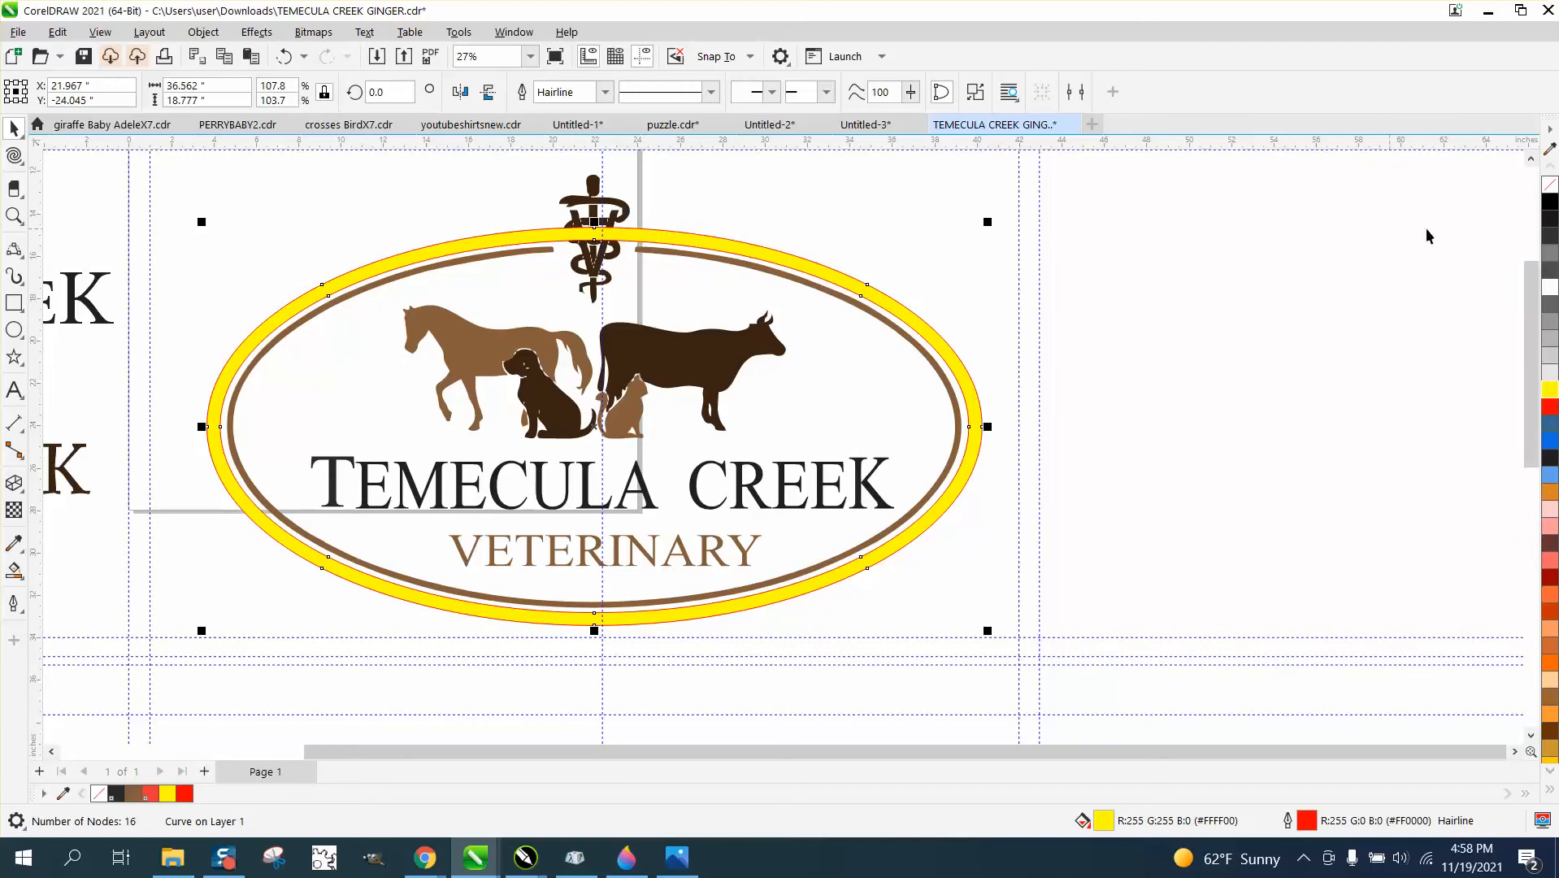
Remove the ring's yellow fill and draw two 2-point lines about 1.2 and 1.1 inches long across it from the inner border's gap ends.
{"action": "left_click", "coordinate": [1549, 185]}
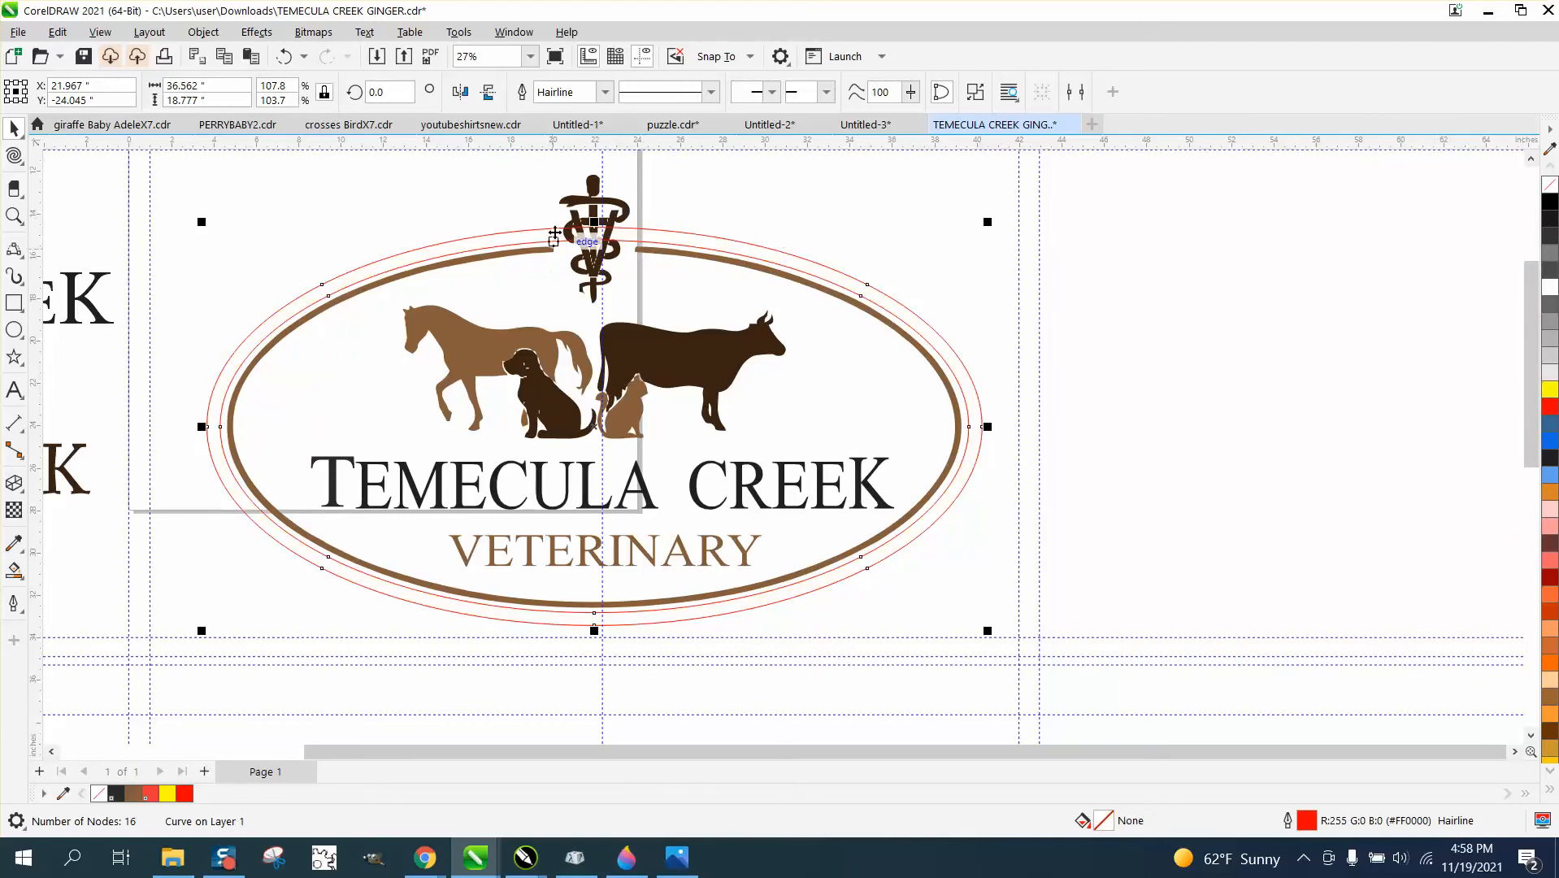
{"action": "left_click", "coordinate": [13, 215]}
{"action": "left_click_drag", "start_coordinate": [477, 235], "coordinate": [736, 326]}
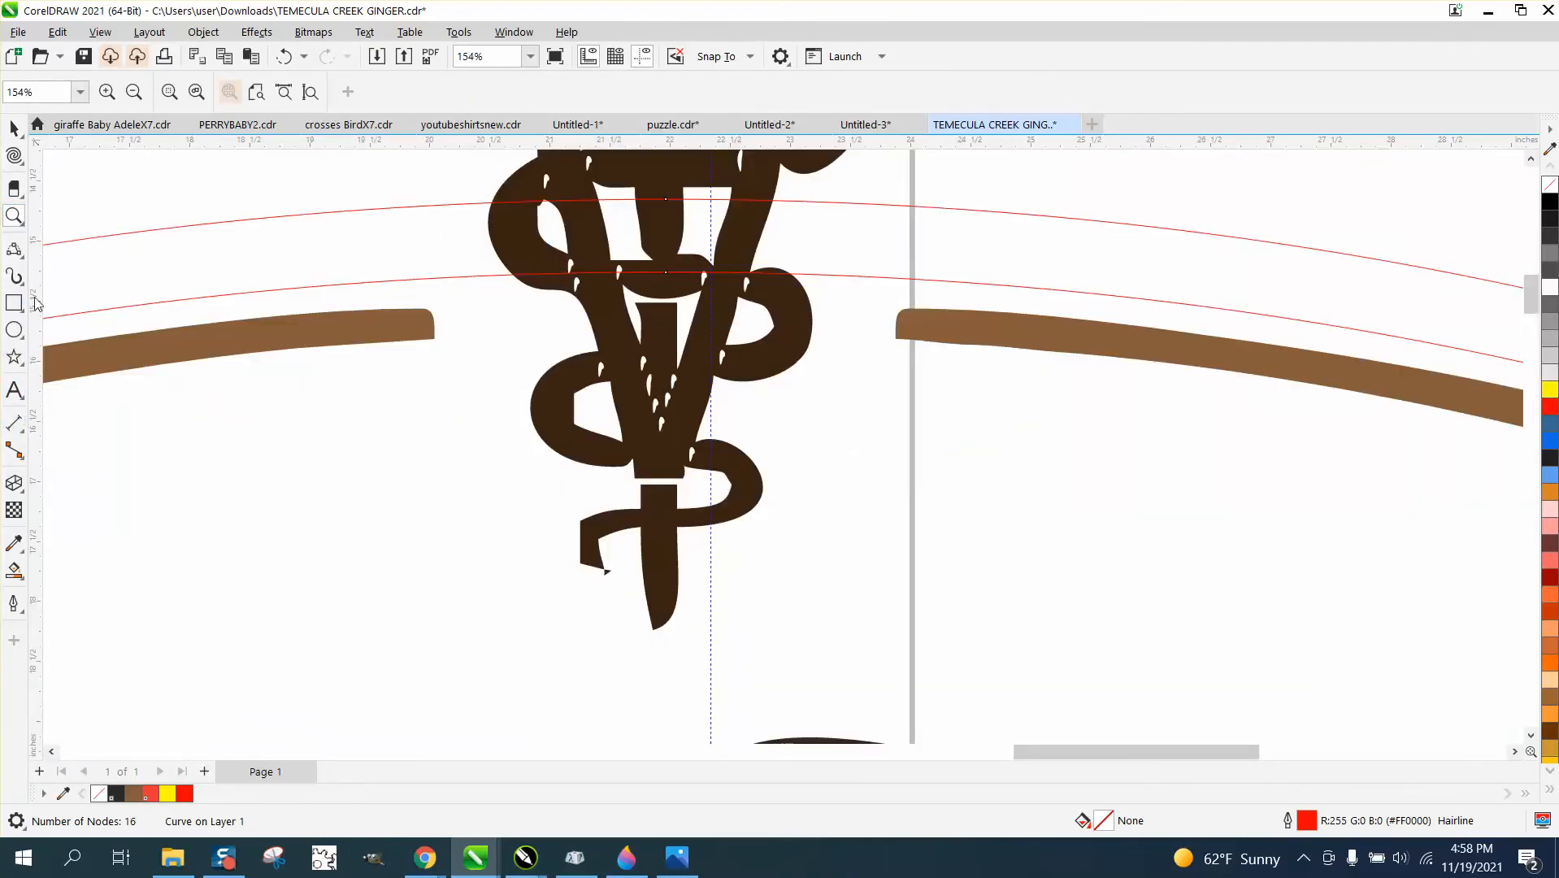
{"action": "left_click", "coordinate": [22, 257]}
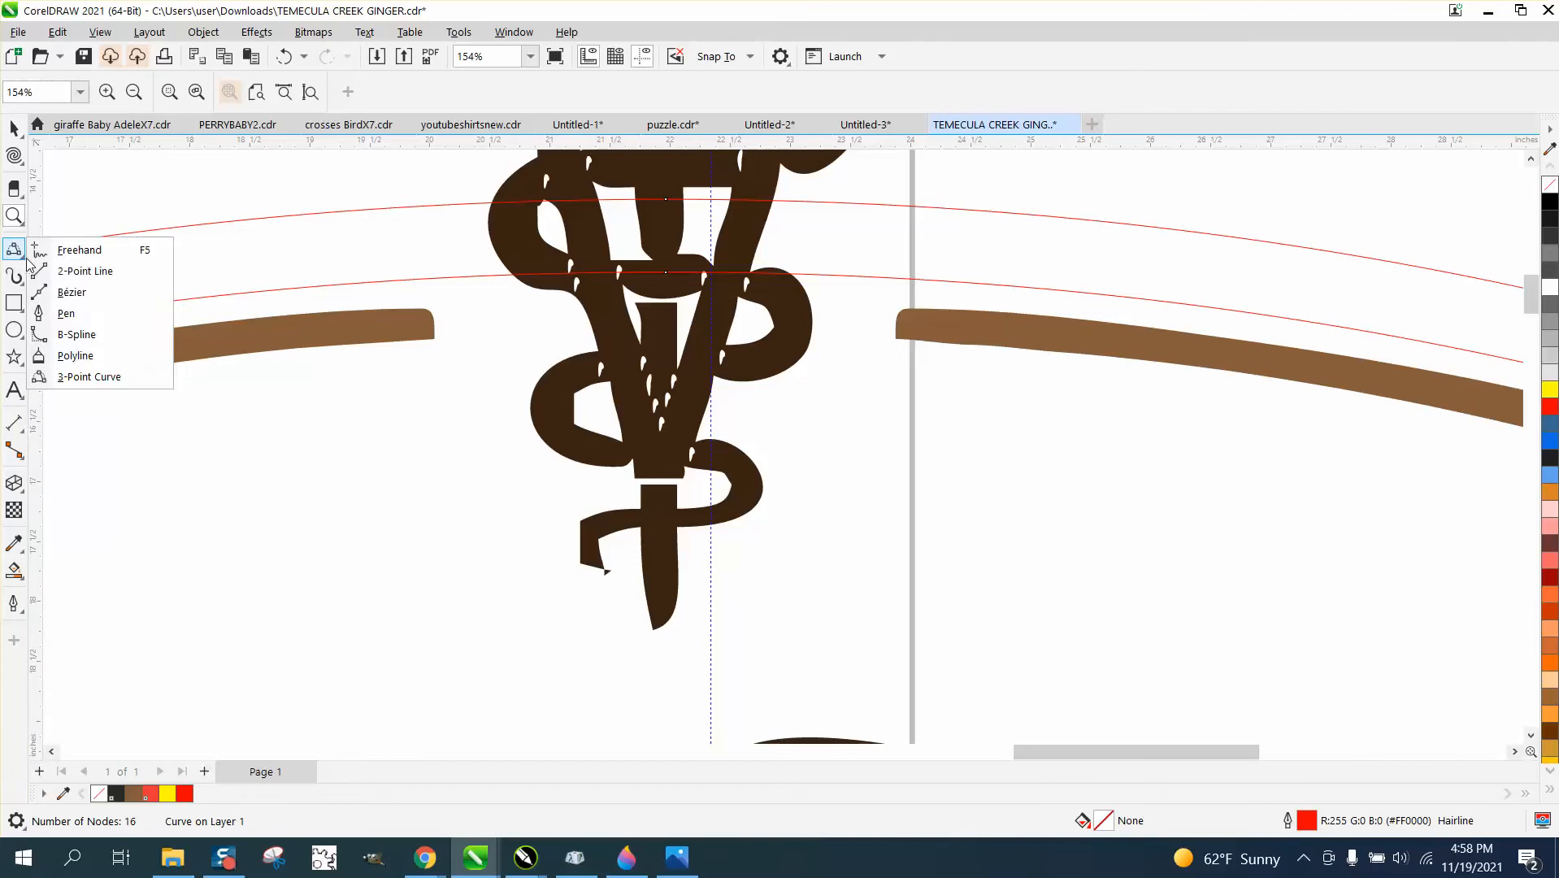
{"action": "left_click", "coordinate": [99, 267]}
{"action": "left_click_drag", "start_coordinate": [435, 337], "coordinate": [420, 196]}
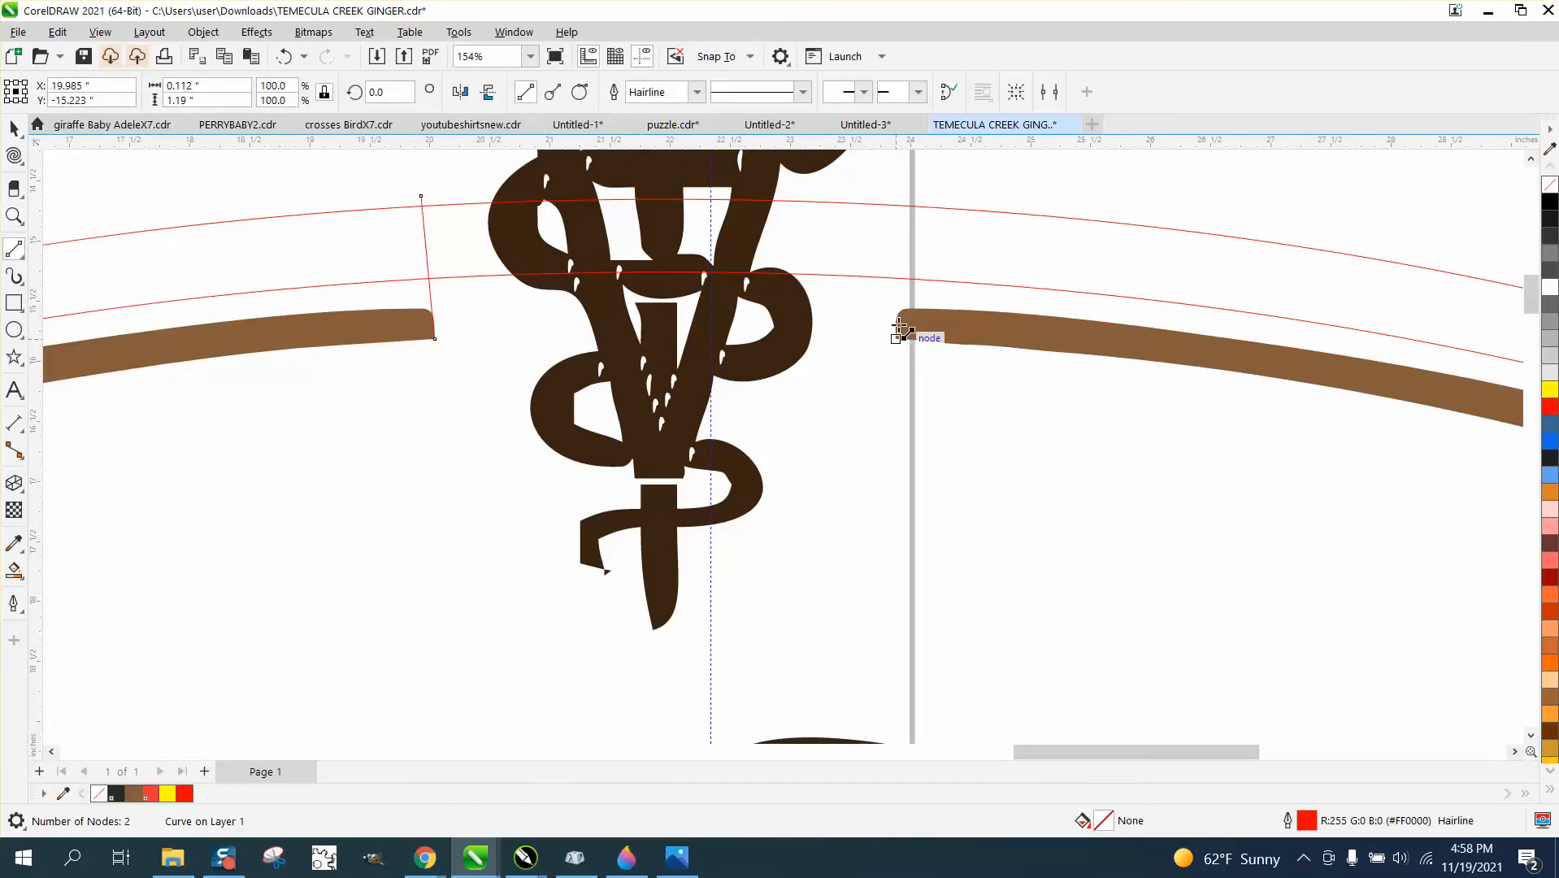
{"action": "left_click_drag", "start_coordinate": [897, 337], "coordinate": [905, 205]}
Smart Fill the ring outside the two gap lines with orange and nudge the new shape 38 inches to the right.
{"action": "scroll", "coordinate": [574, 284], "scroll_direction": "down", "scroll_amount": 3}
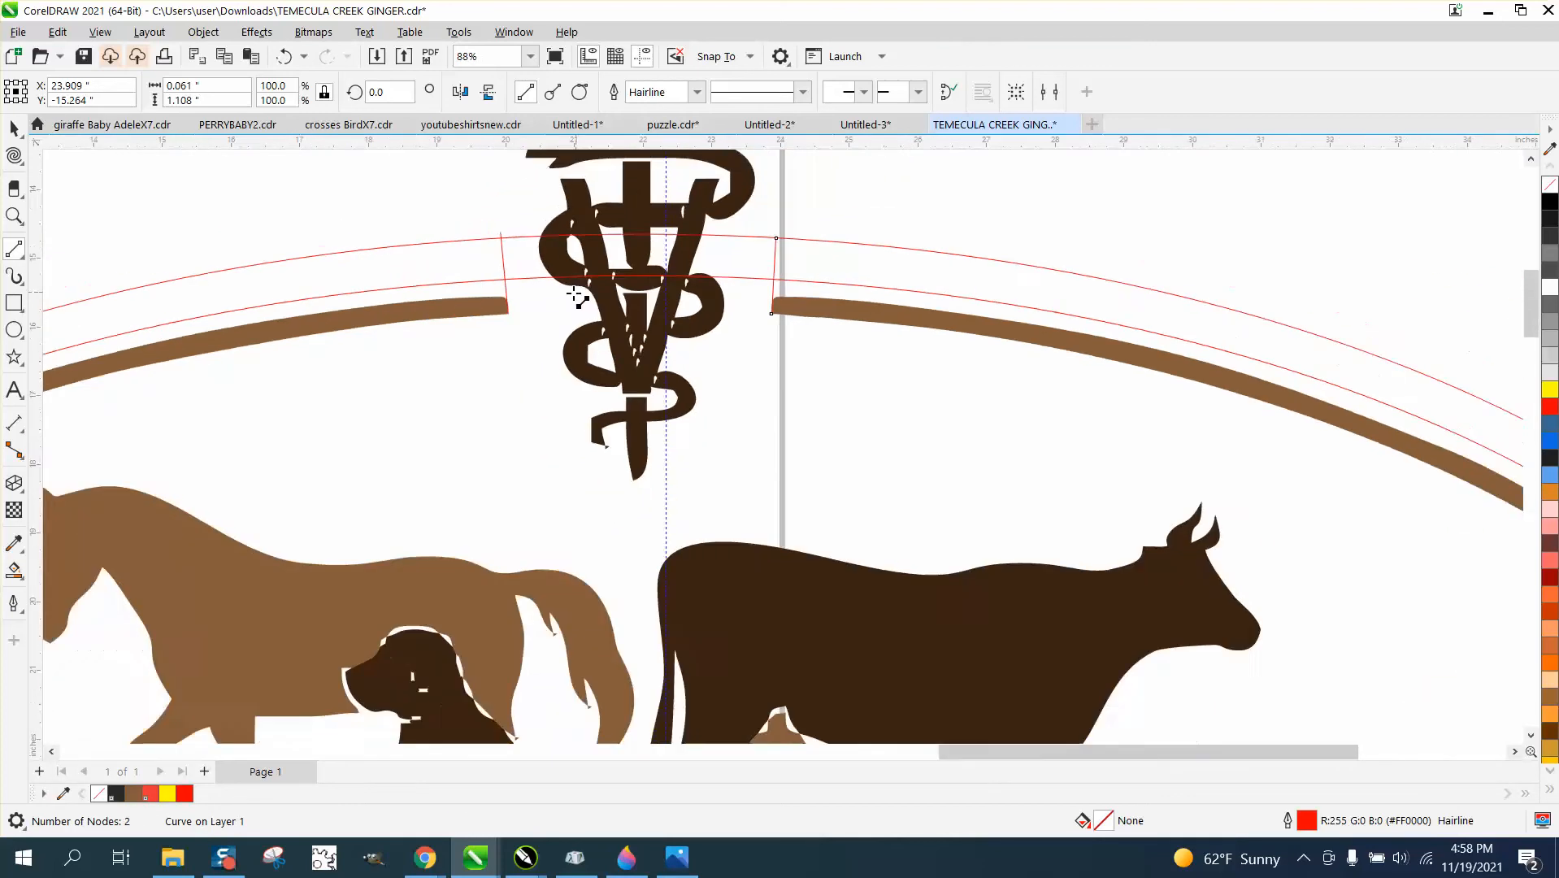
{"action": "scroll", "coordinate": [212, 395], "scroll_direction": "down", "scroll_amount": 1}
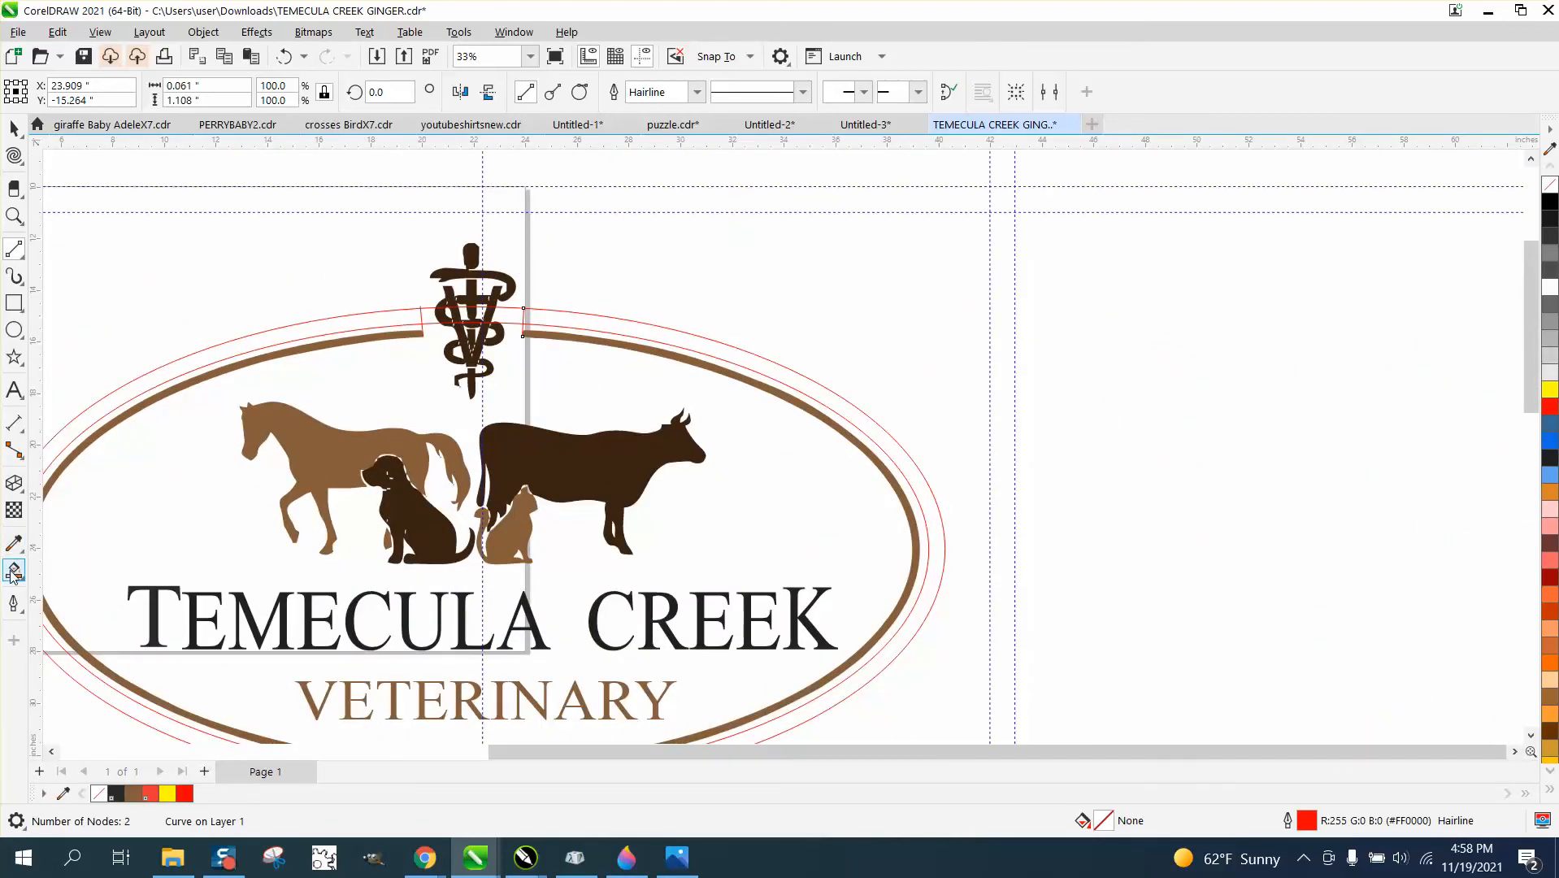
{"action": "left_click", "coordinate": [14, 572]}
{"action": "left_click", "coordinate": [90, 418]}
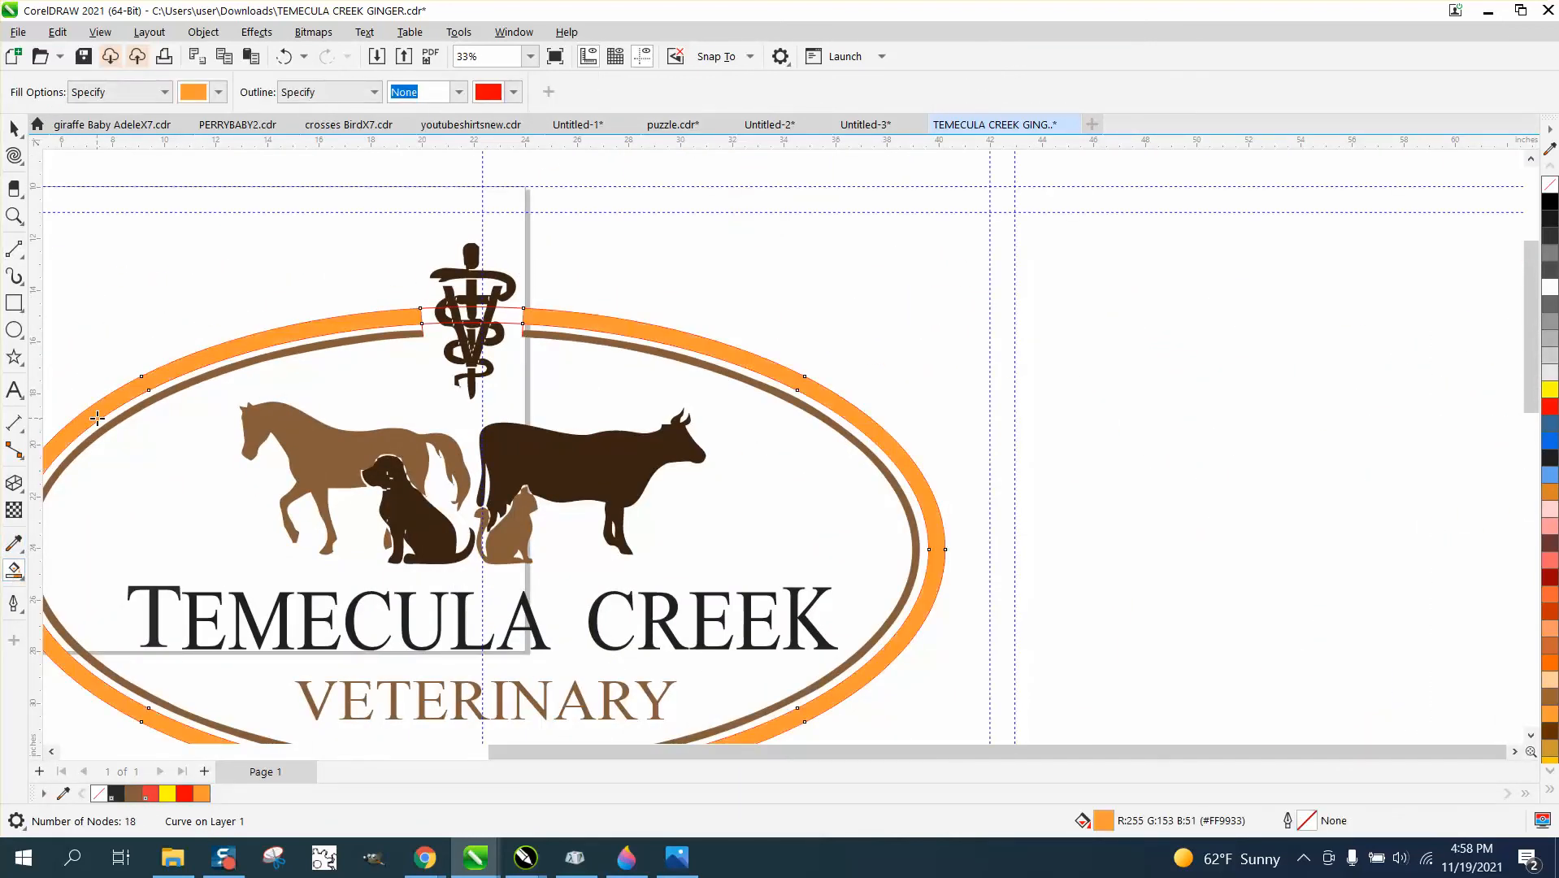
{"action": "key", "text": "Right"}
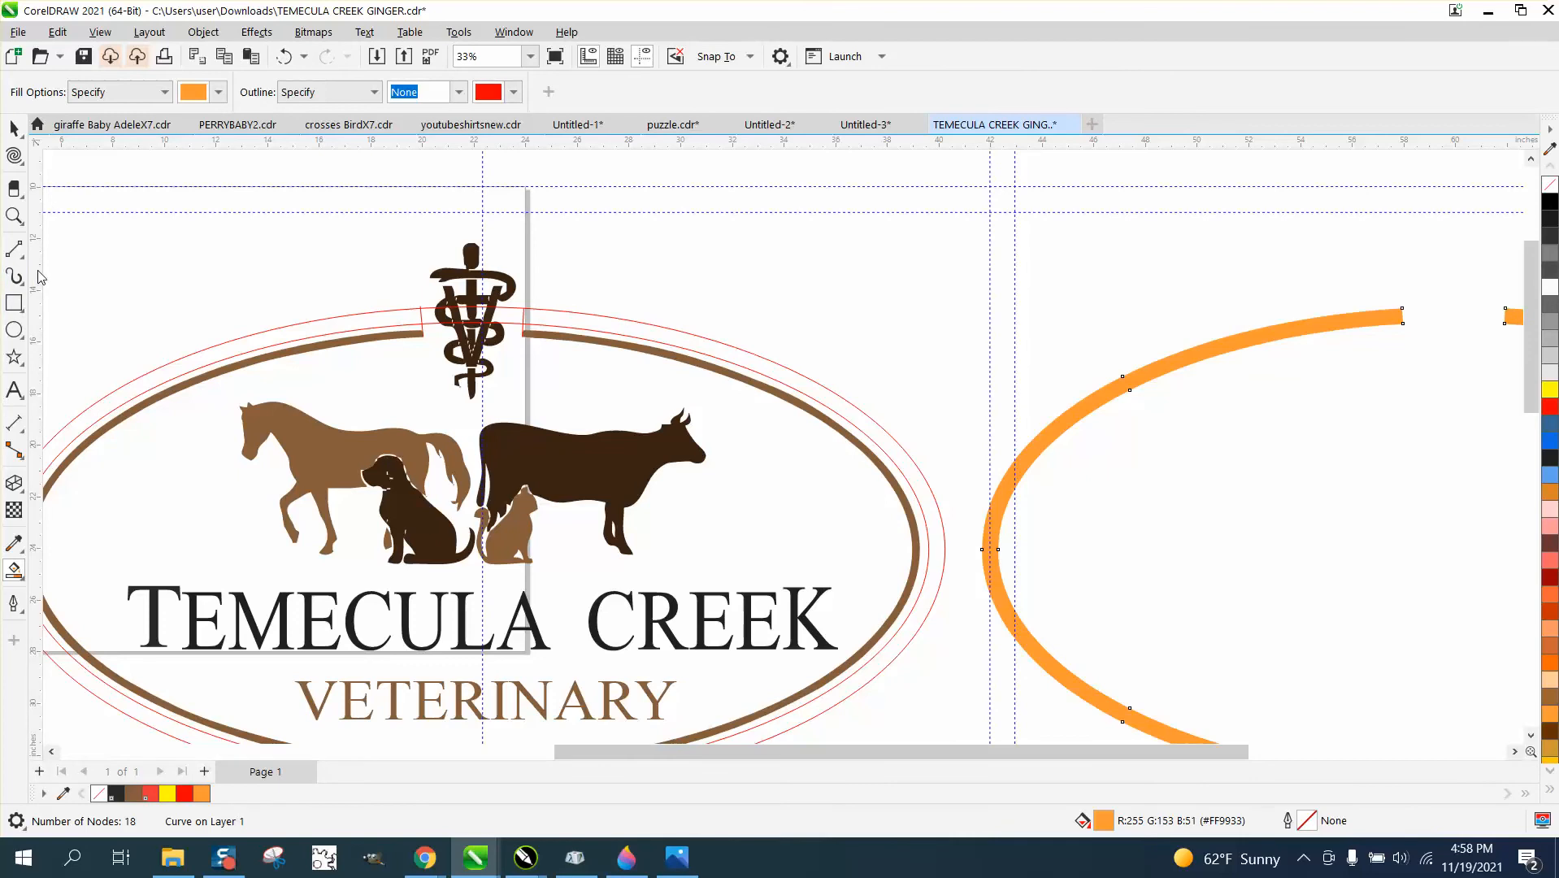
Delete the red ring outline from the logo and nudge the orange border 38 inches left into its place.
{"action": "left_click", "coordinate": [14, 128]}
{"action": "left_click", "coordinate": [782, 364]}
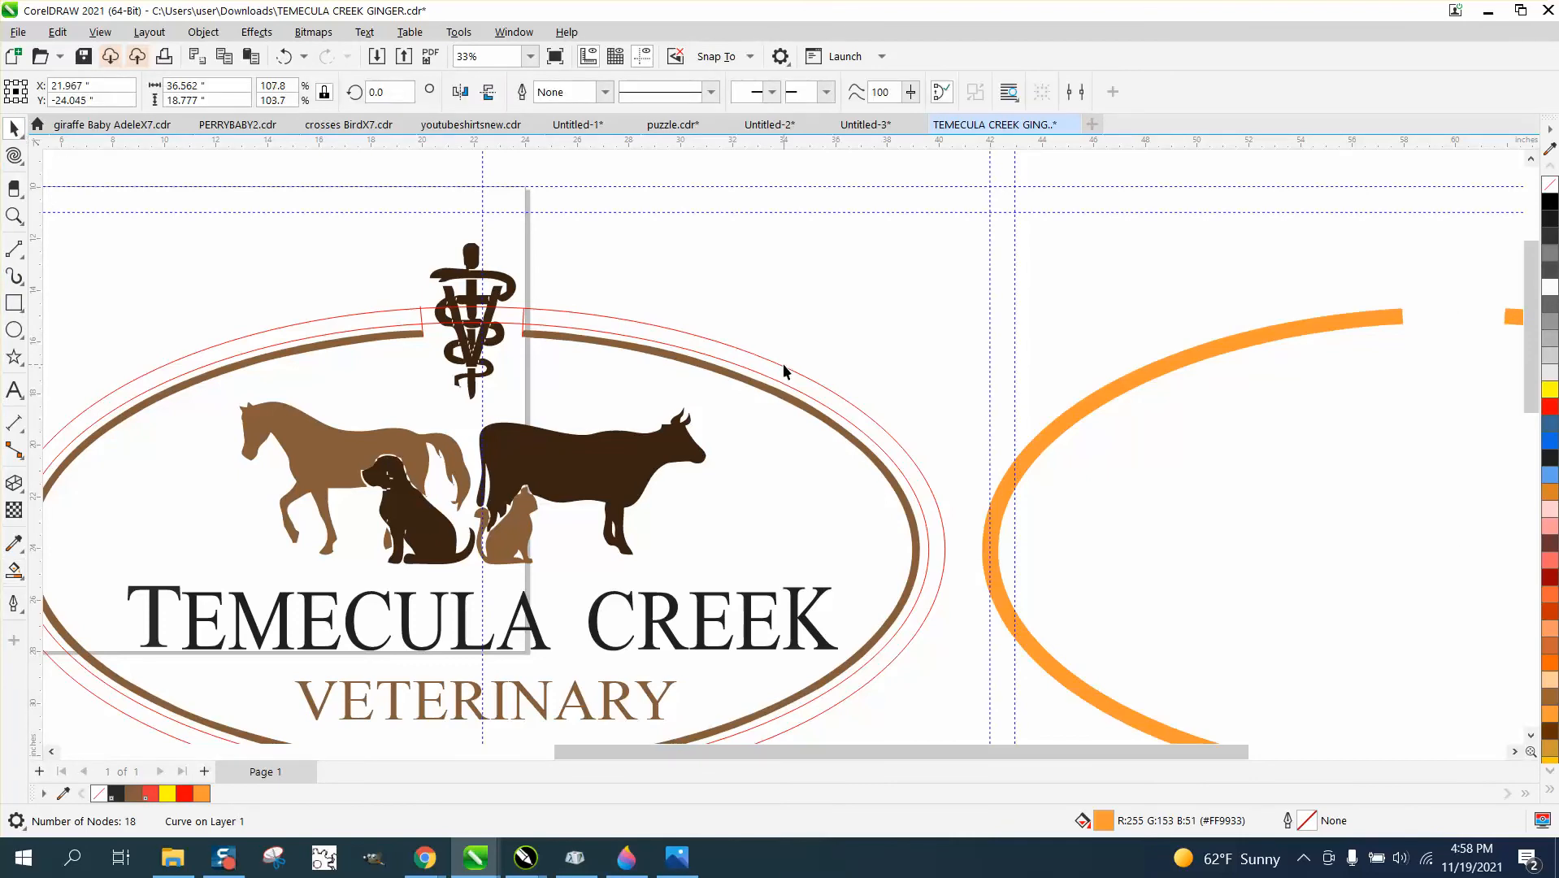
{"action": "key", "text": "Delete"}
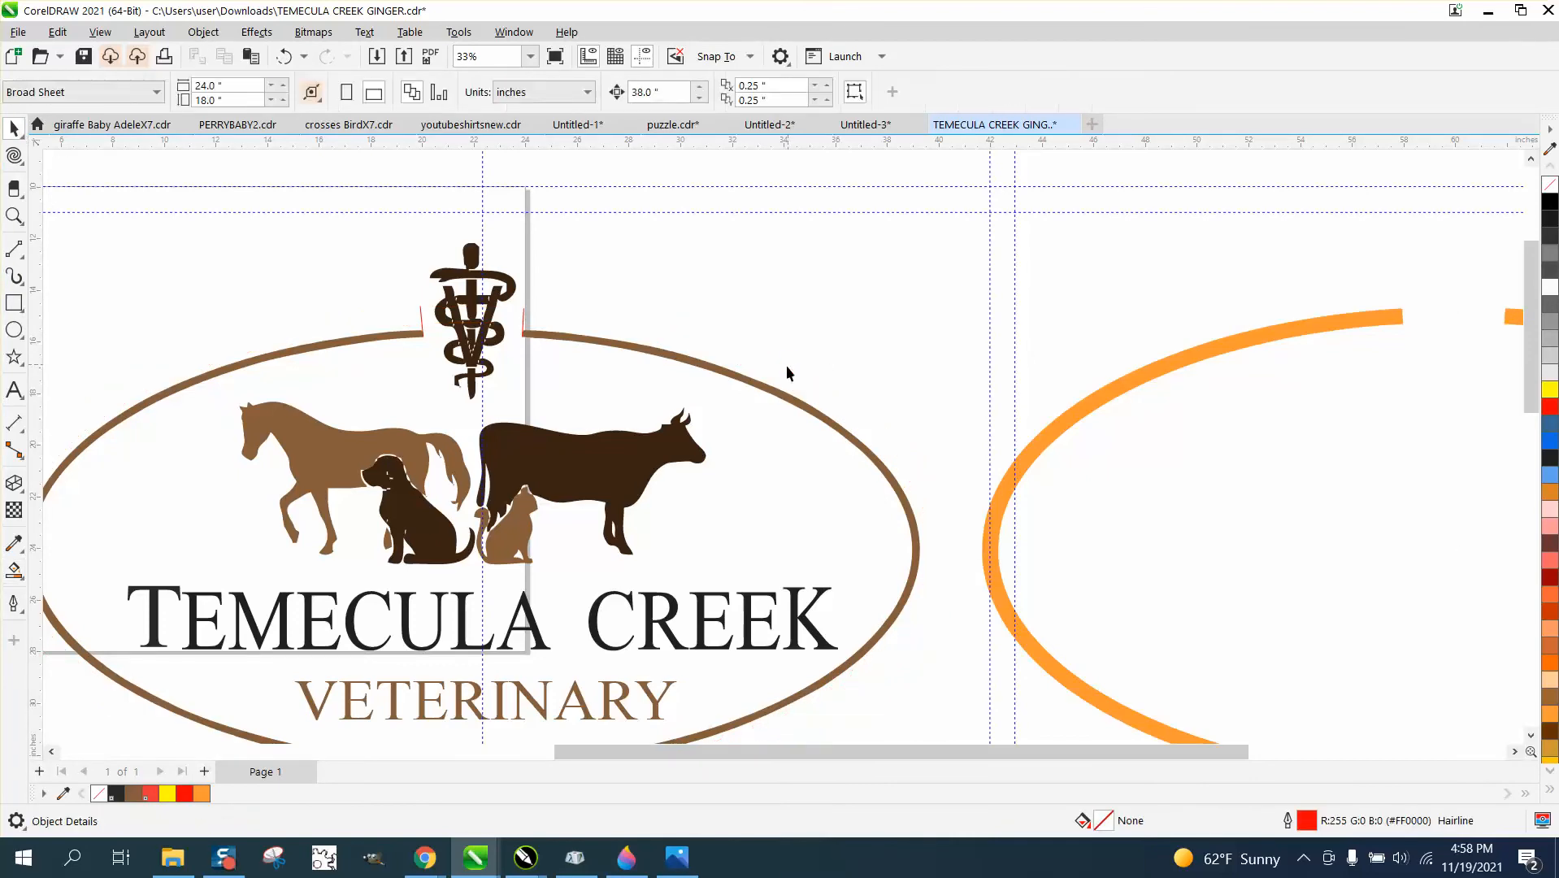
{"action": "left_click", "coordinate": [1028, 459]}
{"action": "key", "text": "Left"}
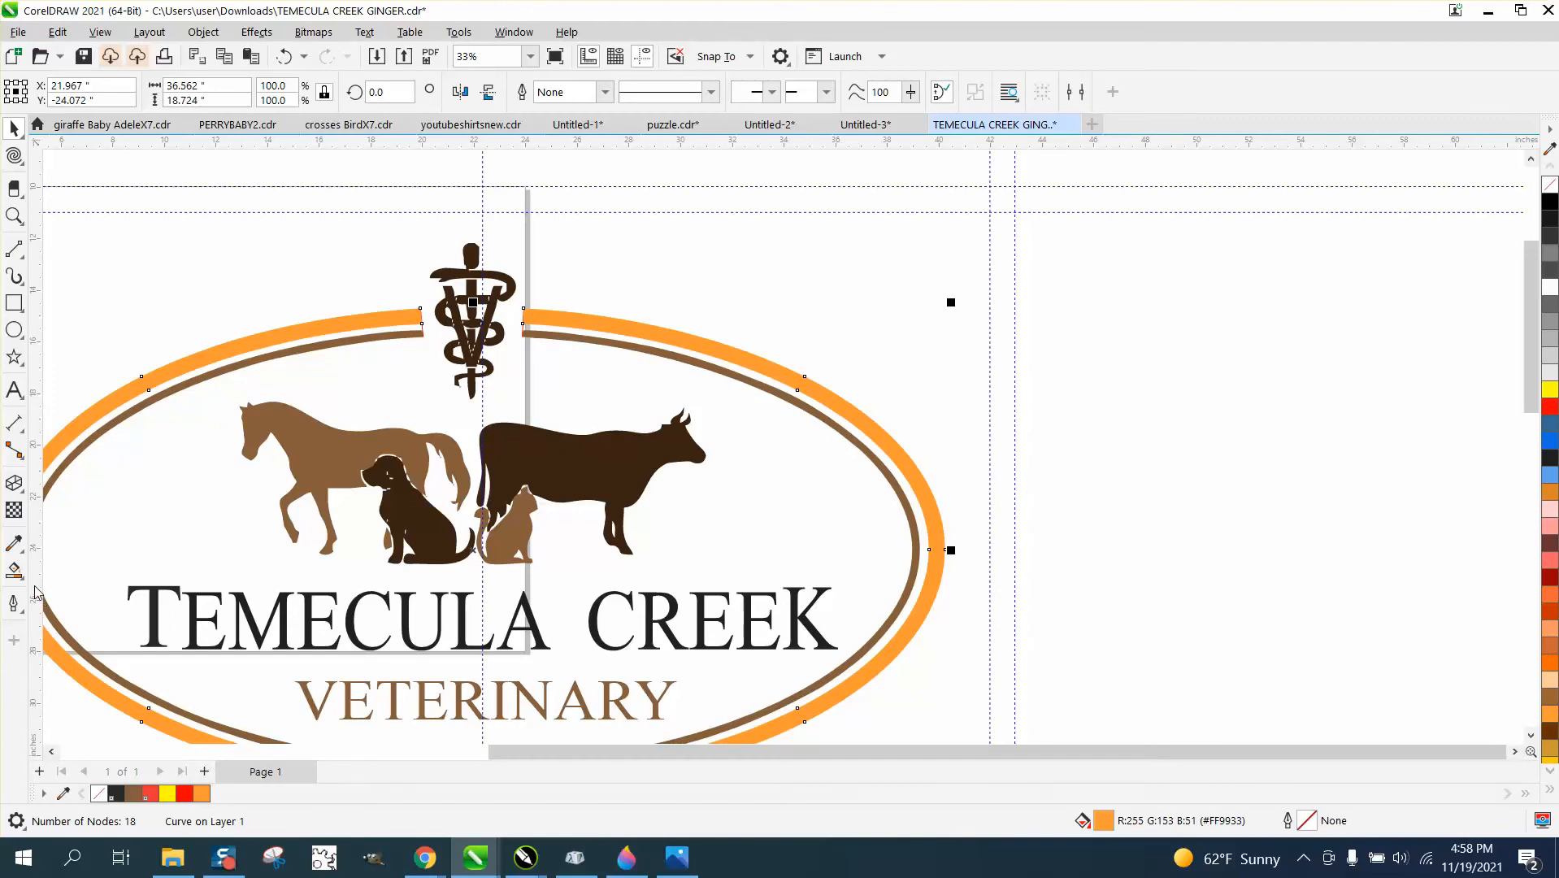
Sample the horse's brown (#865D3B) with the Color Eyedropper and apply it to the orange outer border.
{"action": "left_click", "coordinate": [25, 552]}
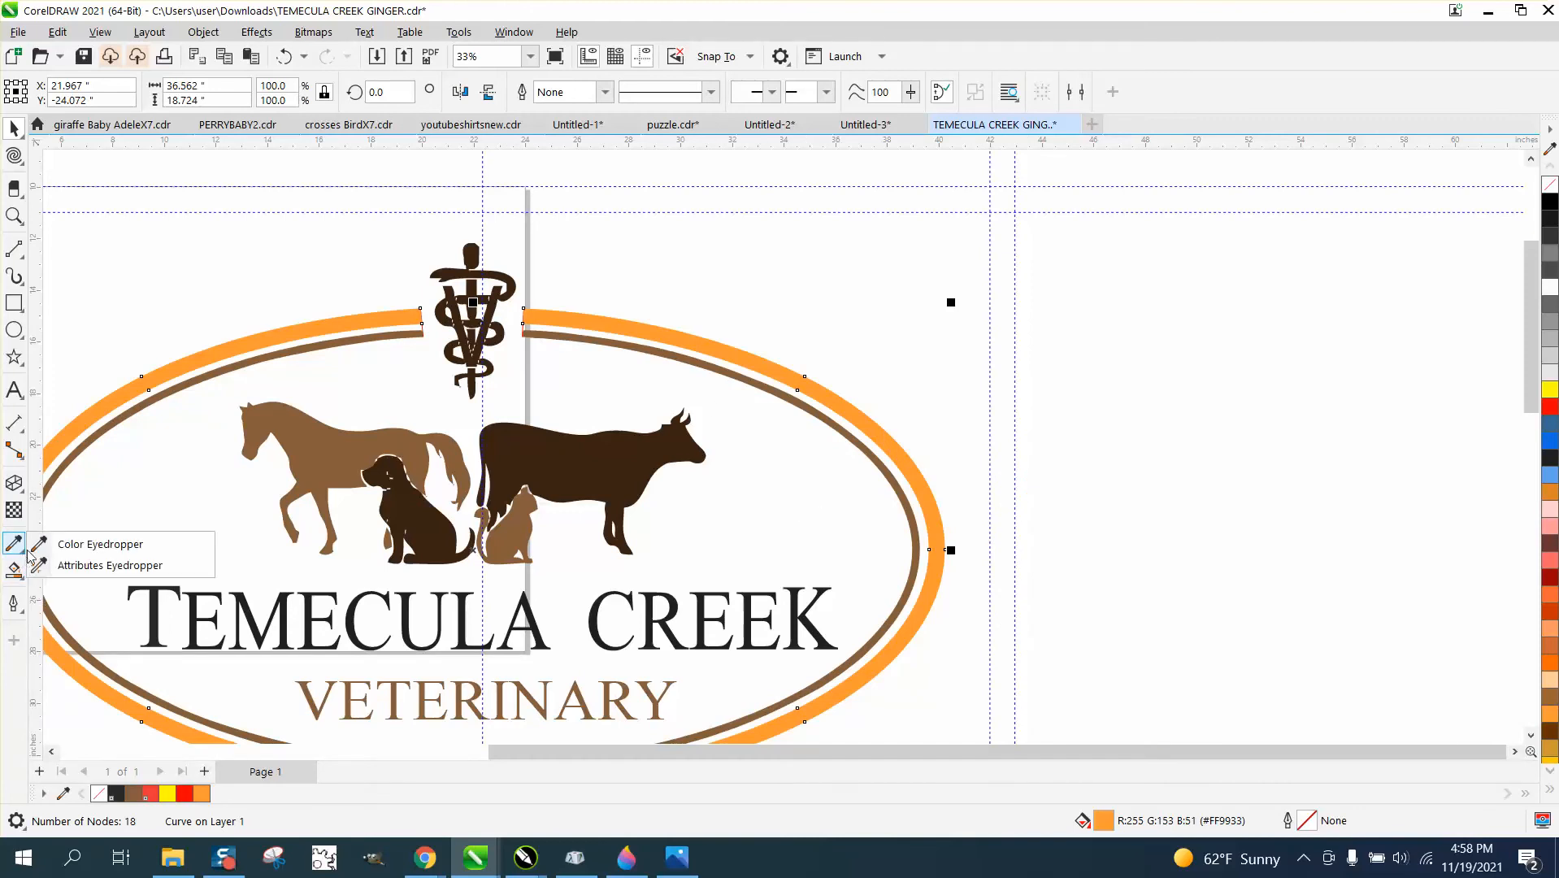
{"action": "left_click", "coordinate": [89, 544]}
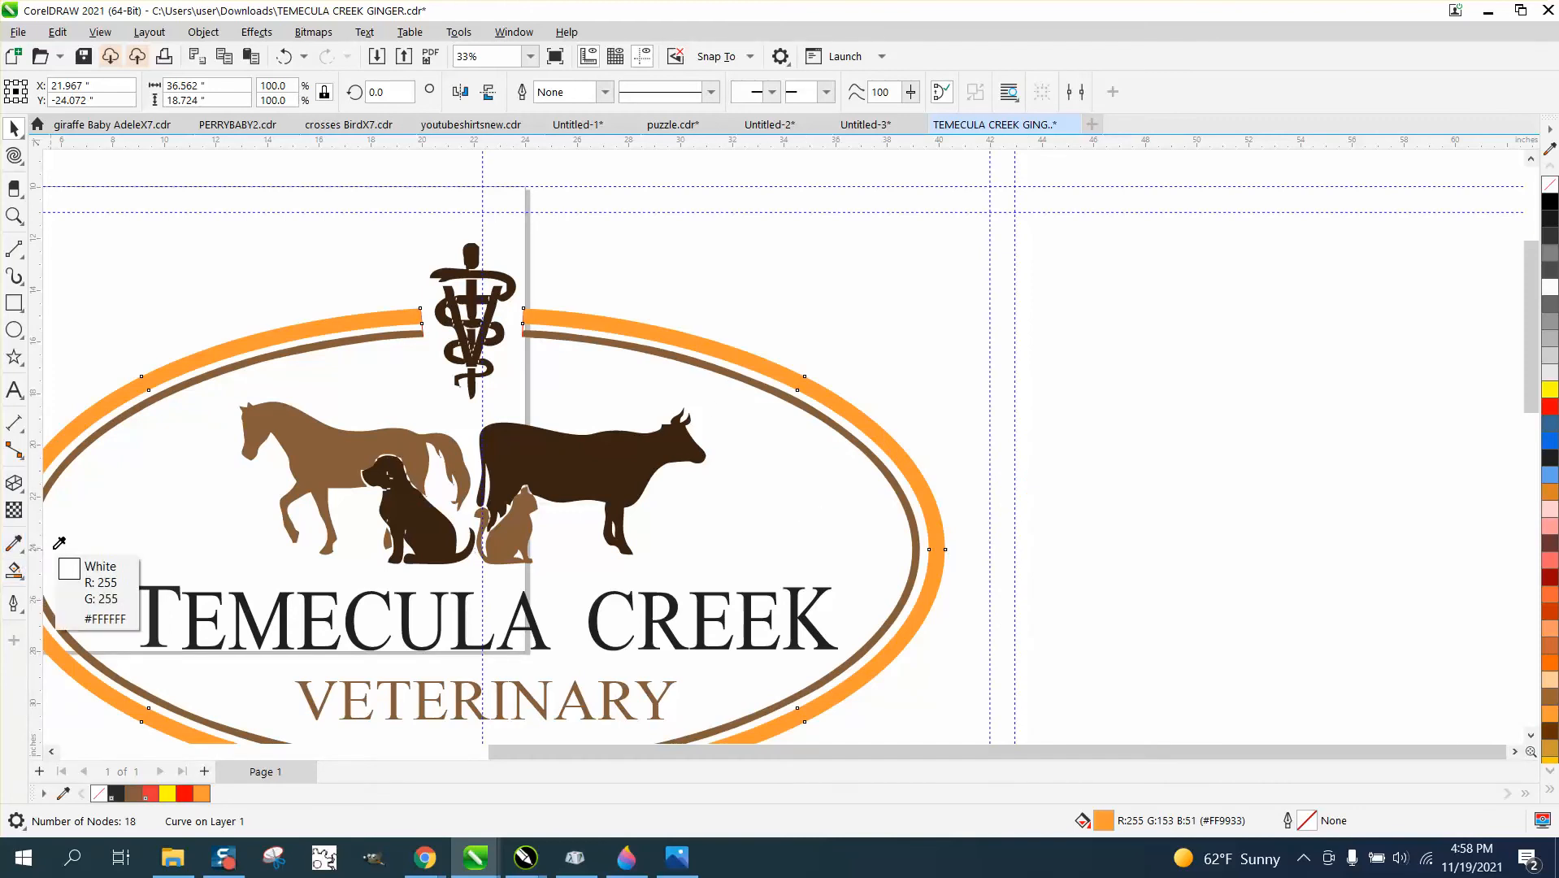
{"action": "left_click", "coordinate": [334, 460]}
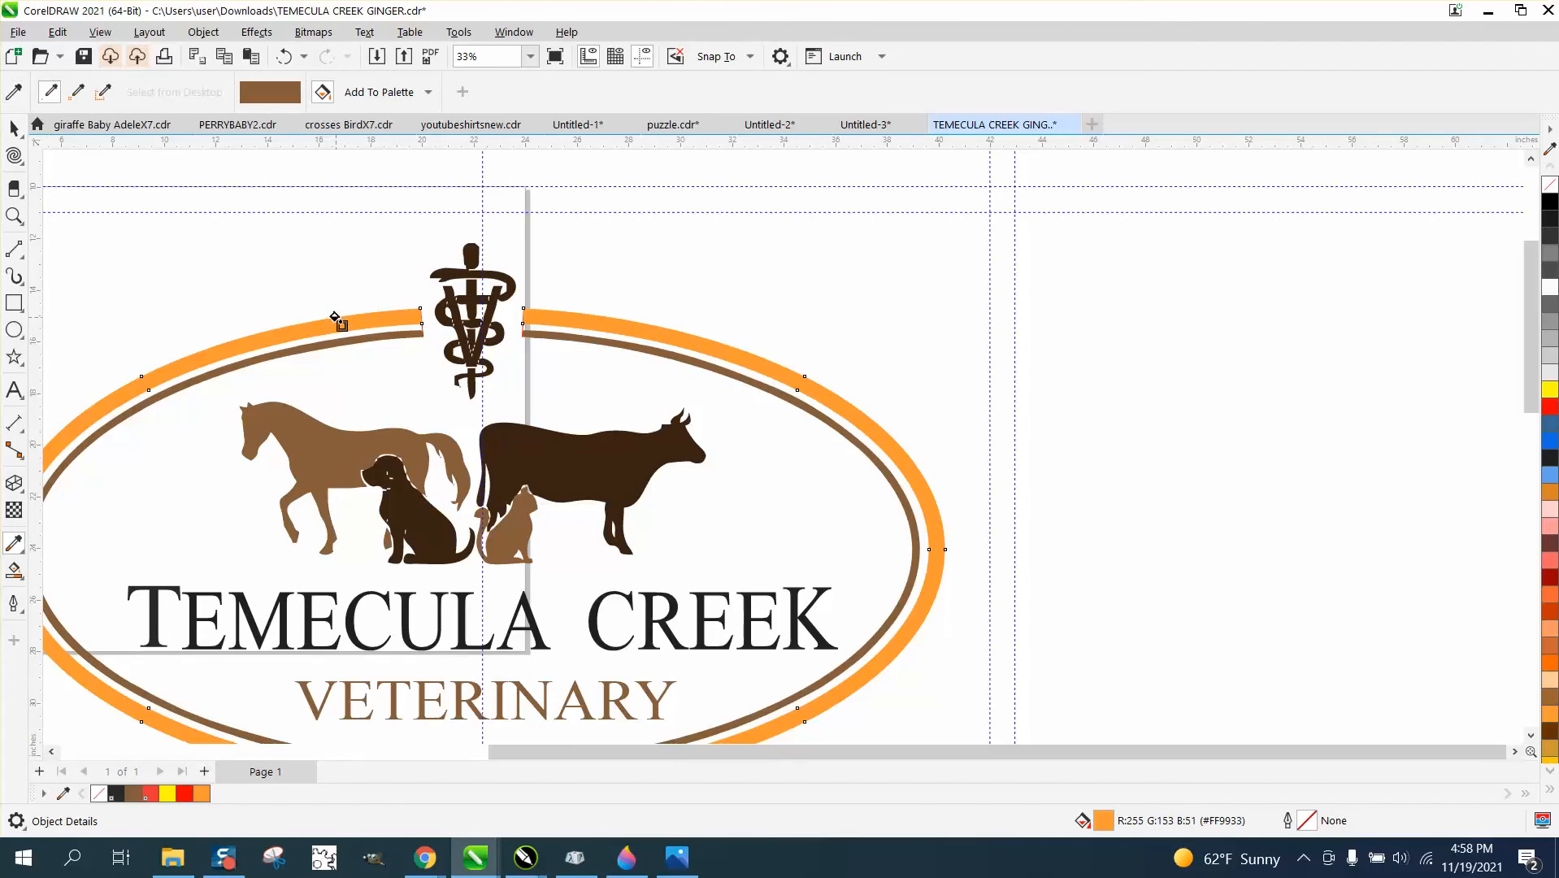
{"action": "left_click", "coordinate": [335, 317]}
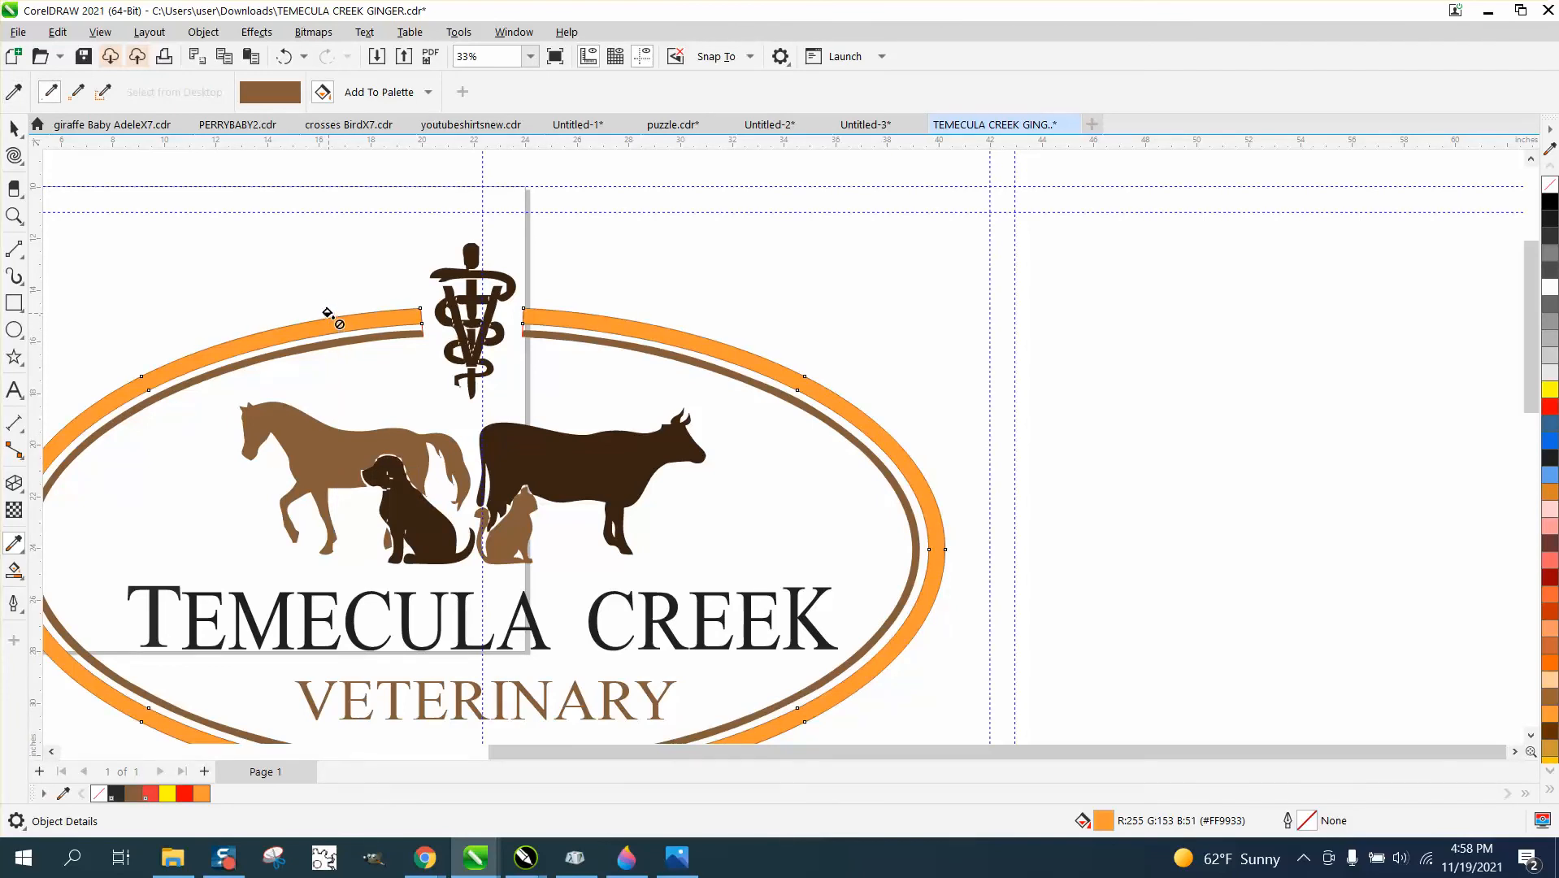
{"action": "left_click", "coordinate": [325, 323]}
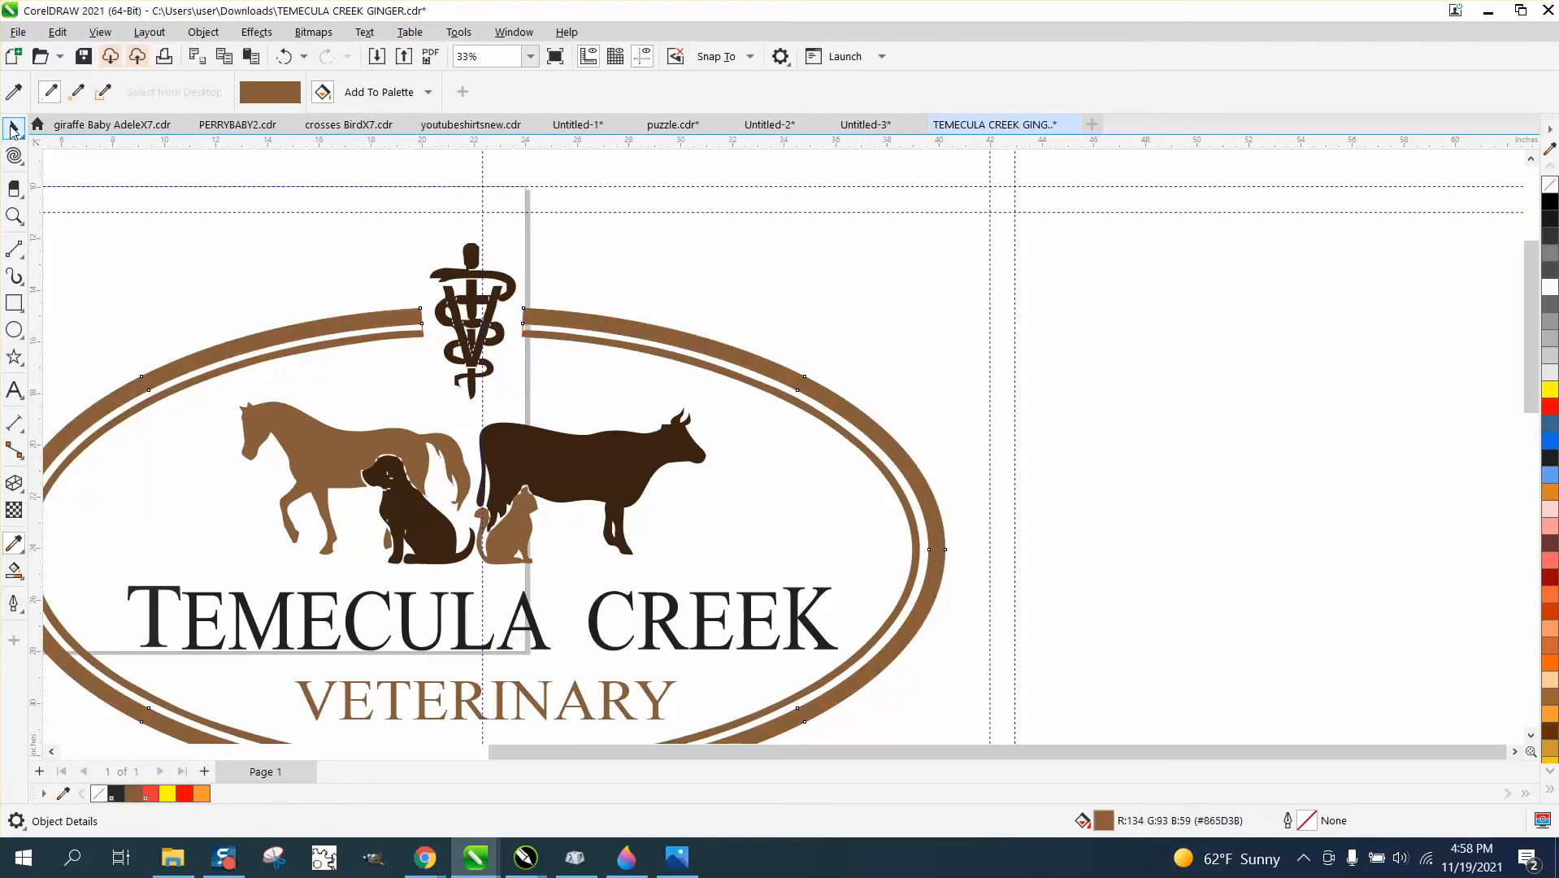
Fill the outer border ring with black.
{"action": "left_click", "coordinate": [14, 128]}
{"action": "scroll", "coordinate": [762, 327], "scroll_direction": "down", "scroll_amount": 4}
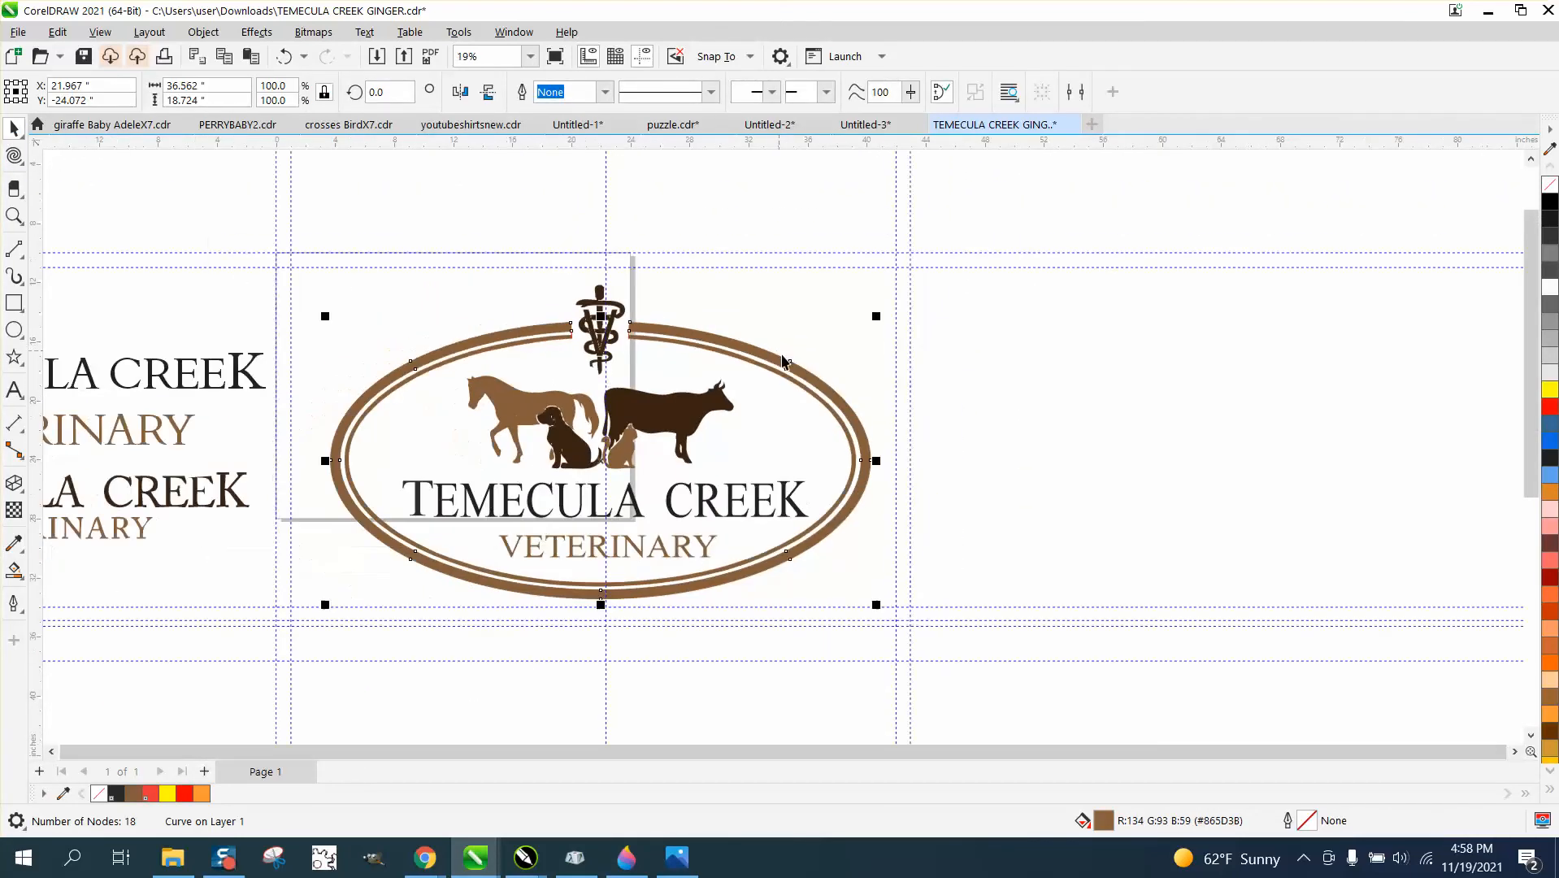
{"action": "left_click", "coordinate": [1551, 203]}
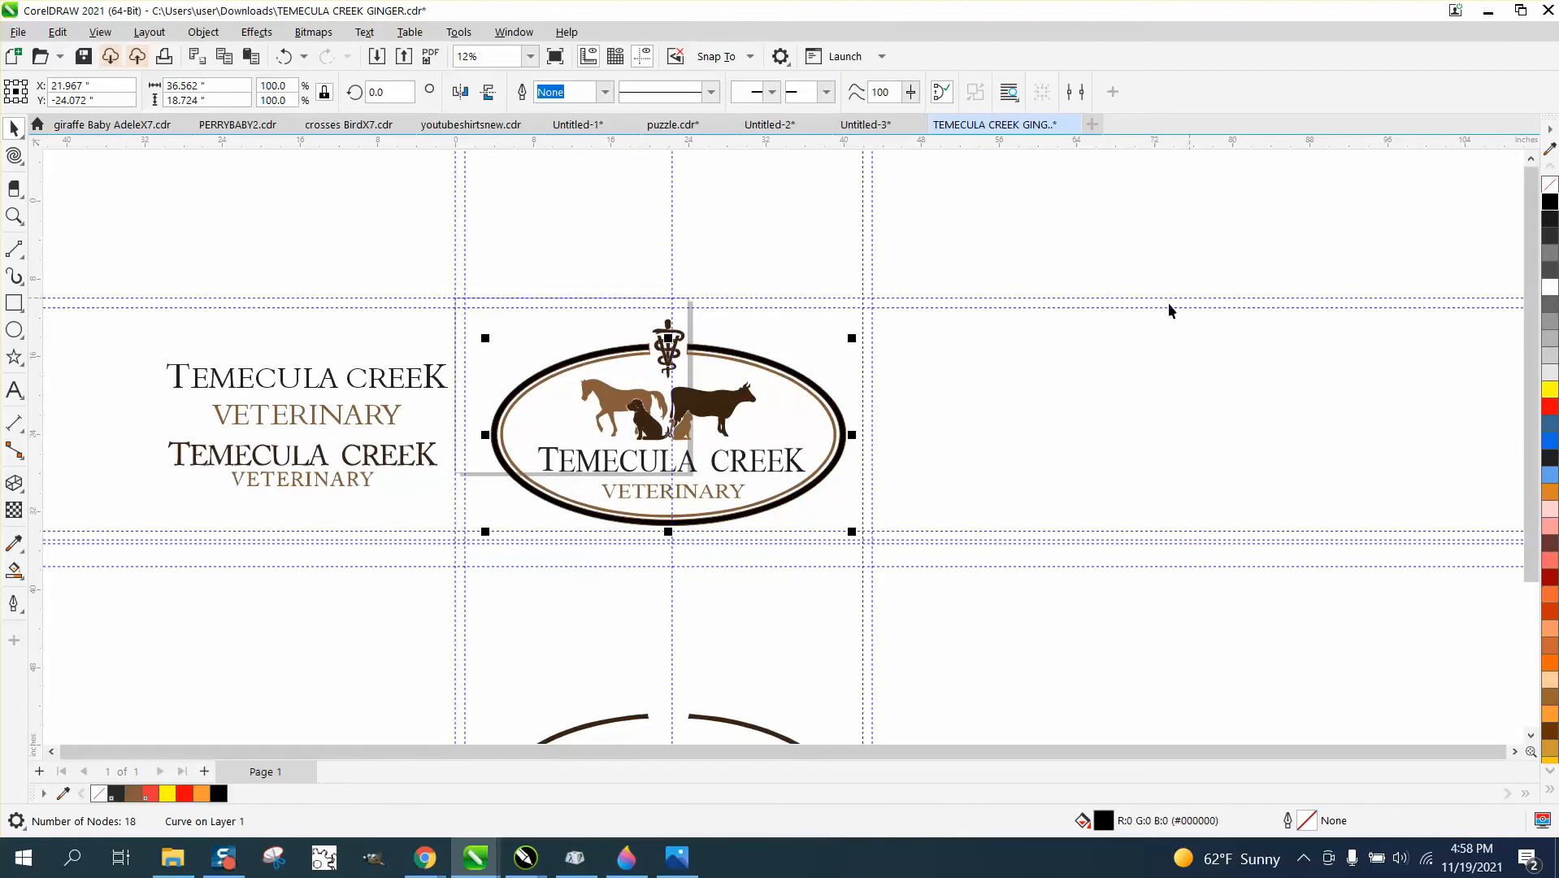
{"action": "left_click", "coordinate": [14, 215]}
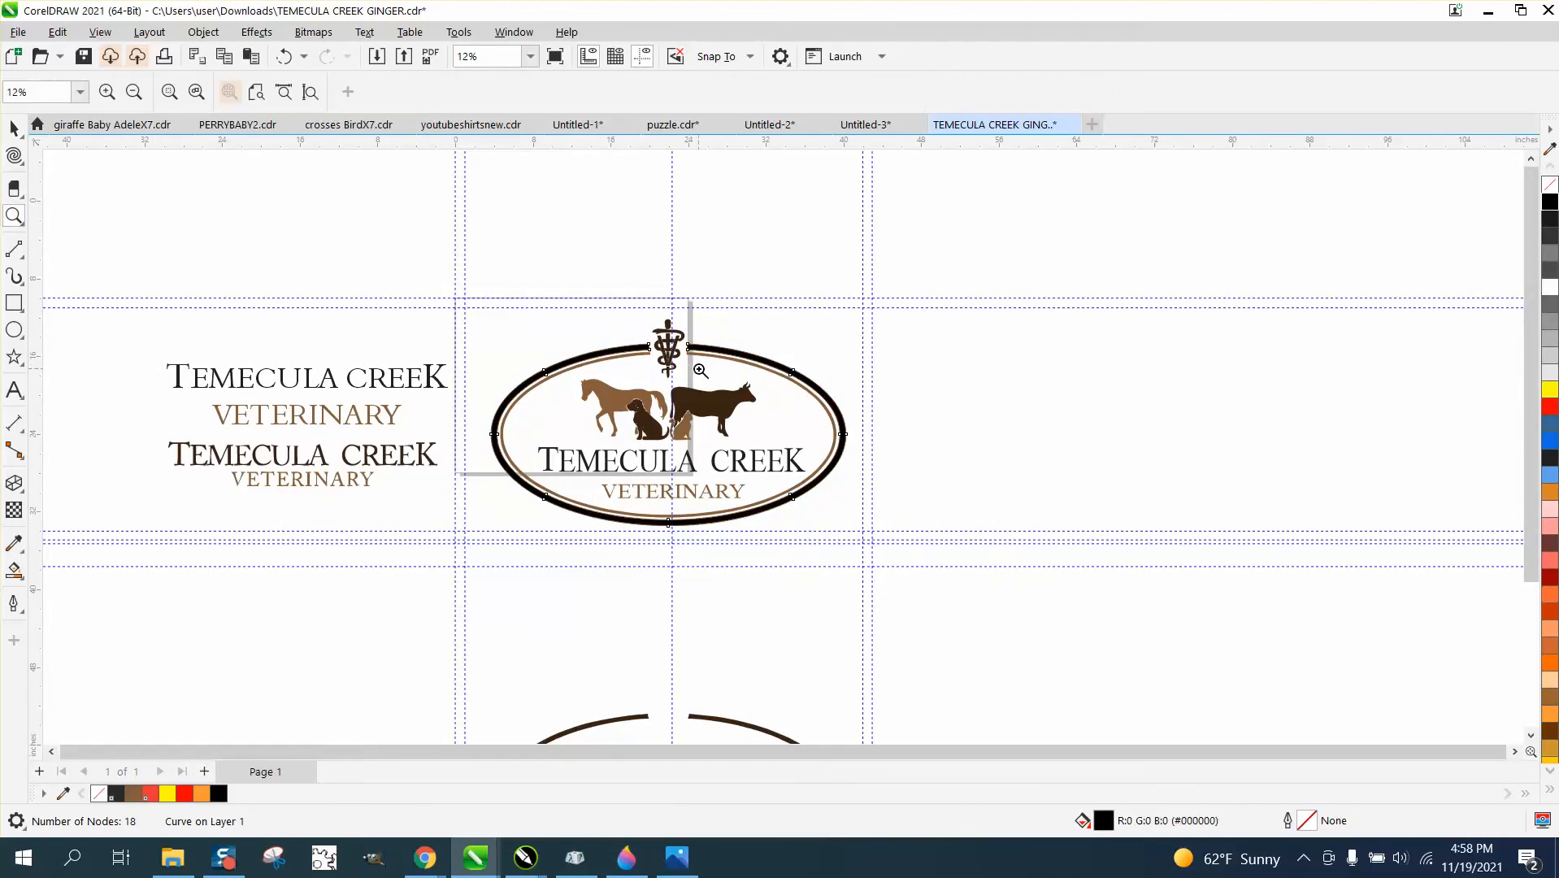
Examine the ring ends beside the caduceus and set the nudge distance to 40 inches.
{"action": "left_click_drag", "start_coordinate": [642, 322], "coordinate": [724, 376]}
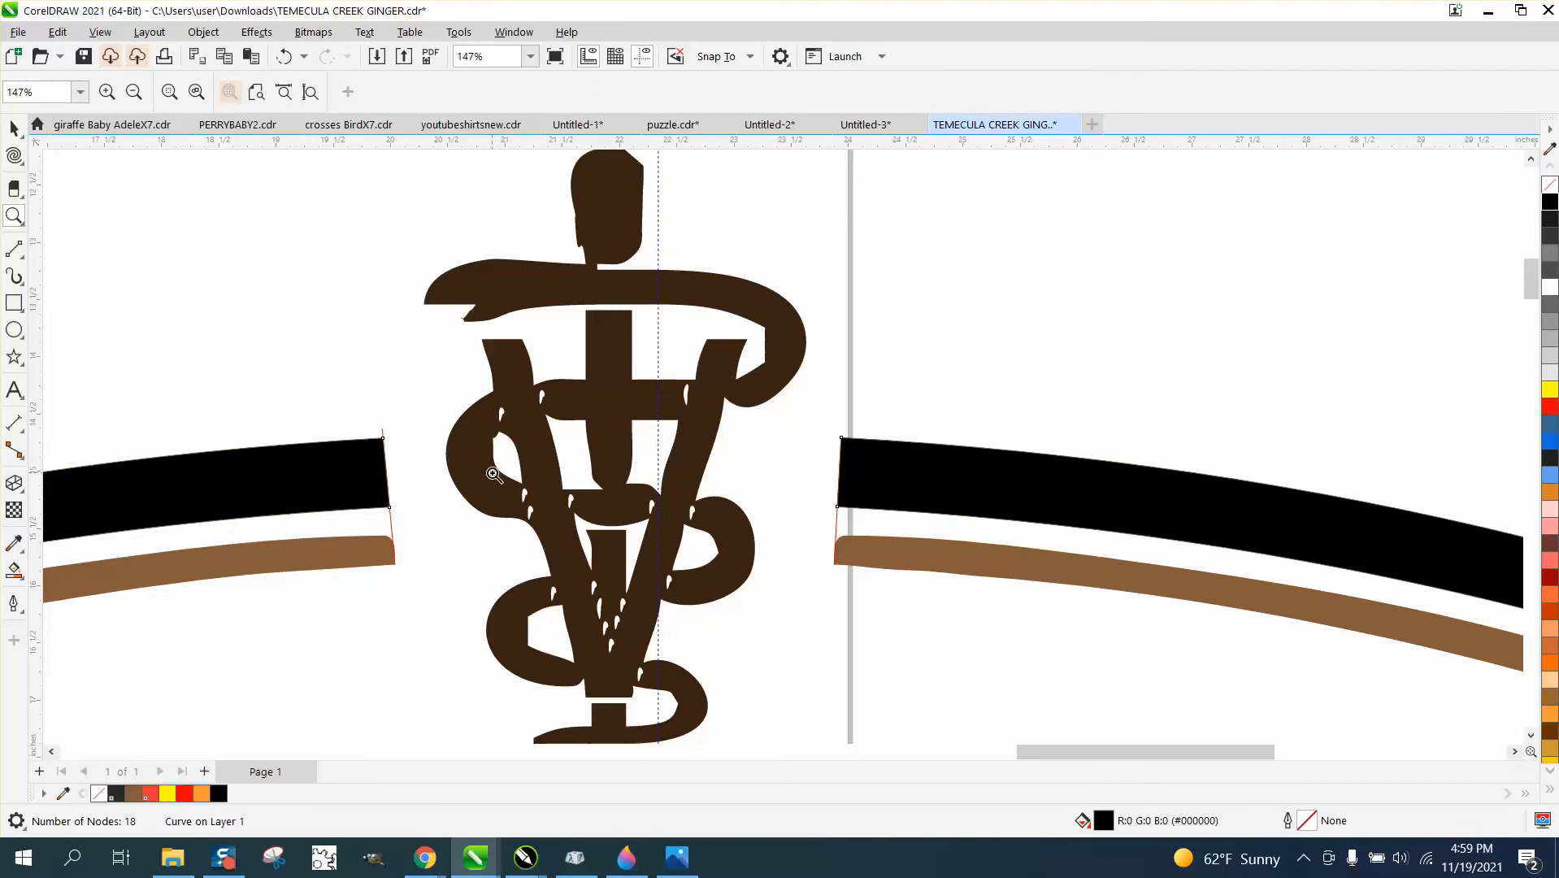
{"action": "scroll", "coordinate": [487, 468], "scroll_direction": "down", "scroll_amount": 3}
{"action": "key", "text": "space"}
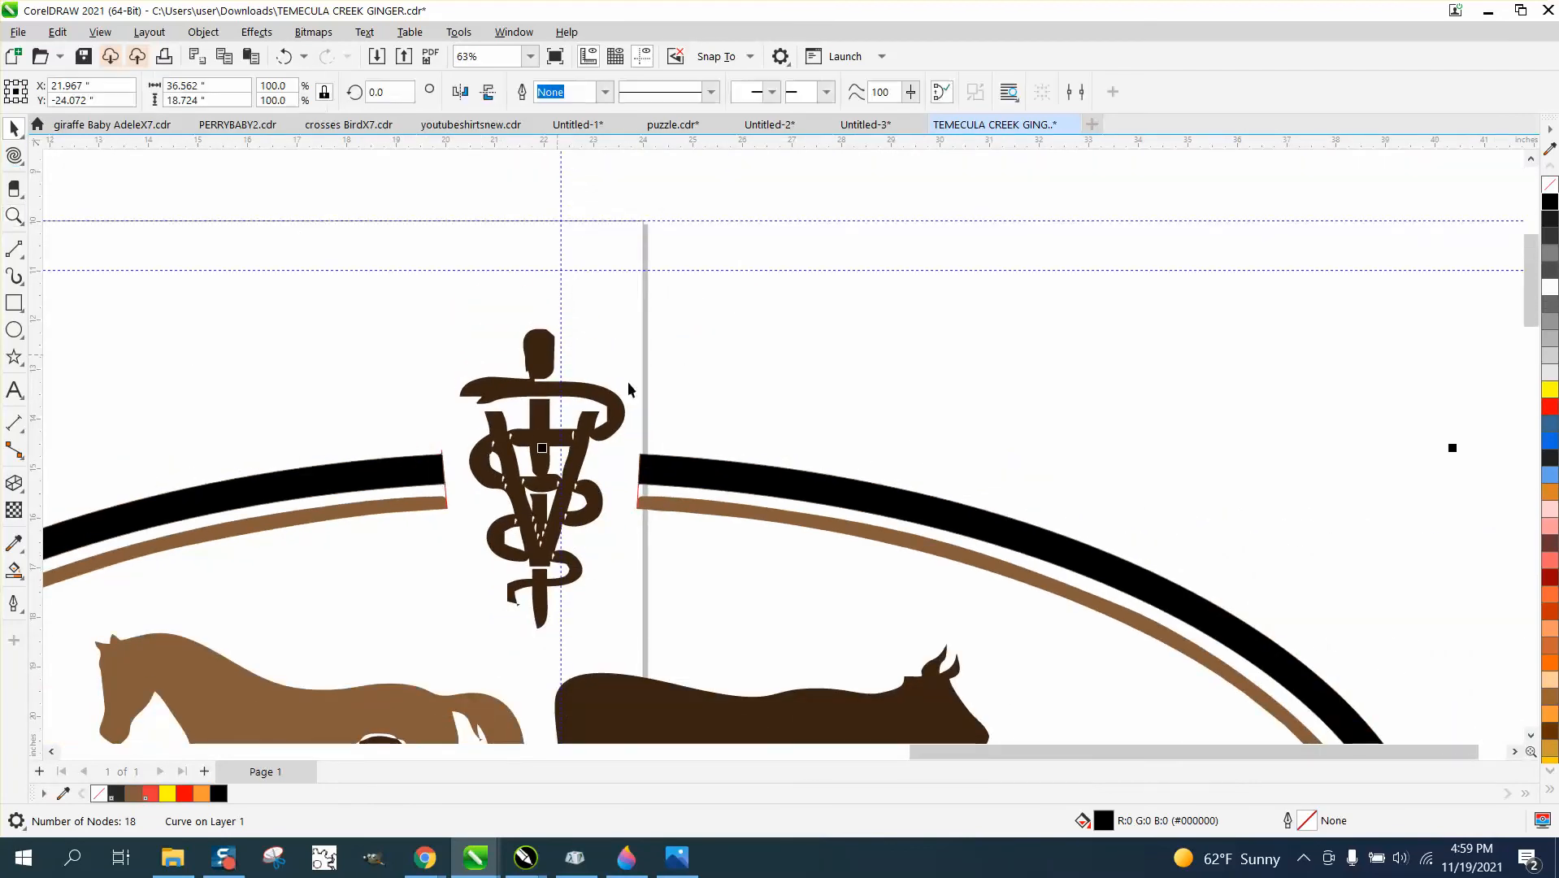
{"action": "scroll", "coordinate": [645, 339], "scroll_direction": "down", "scroll_amount": 1}
{"action": "scroll", "coordinate": [773, 341], "scroll_direction": "down", "scroll_amount": 3}
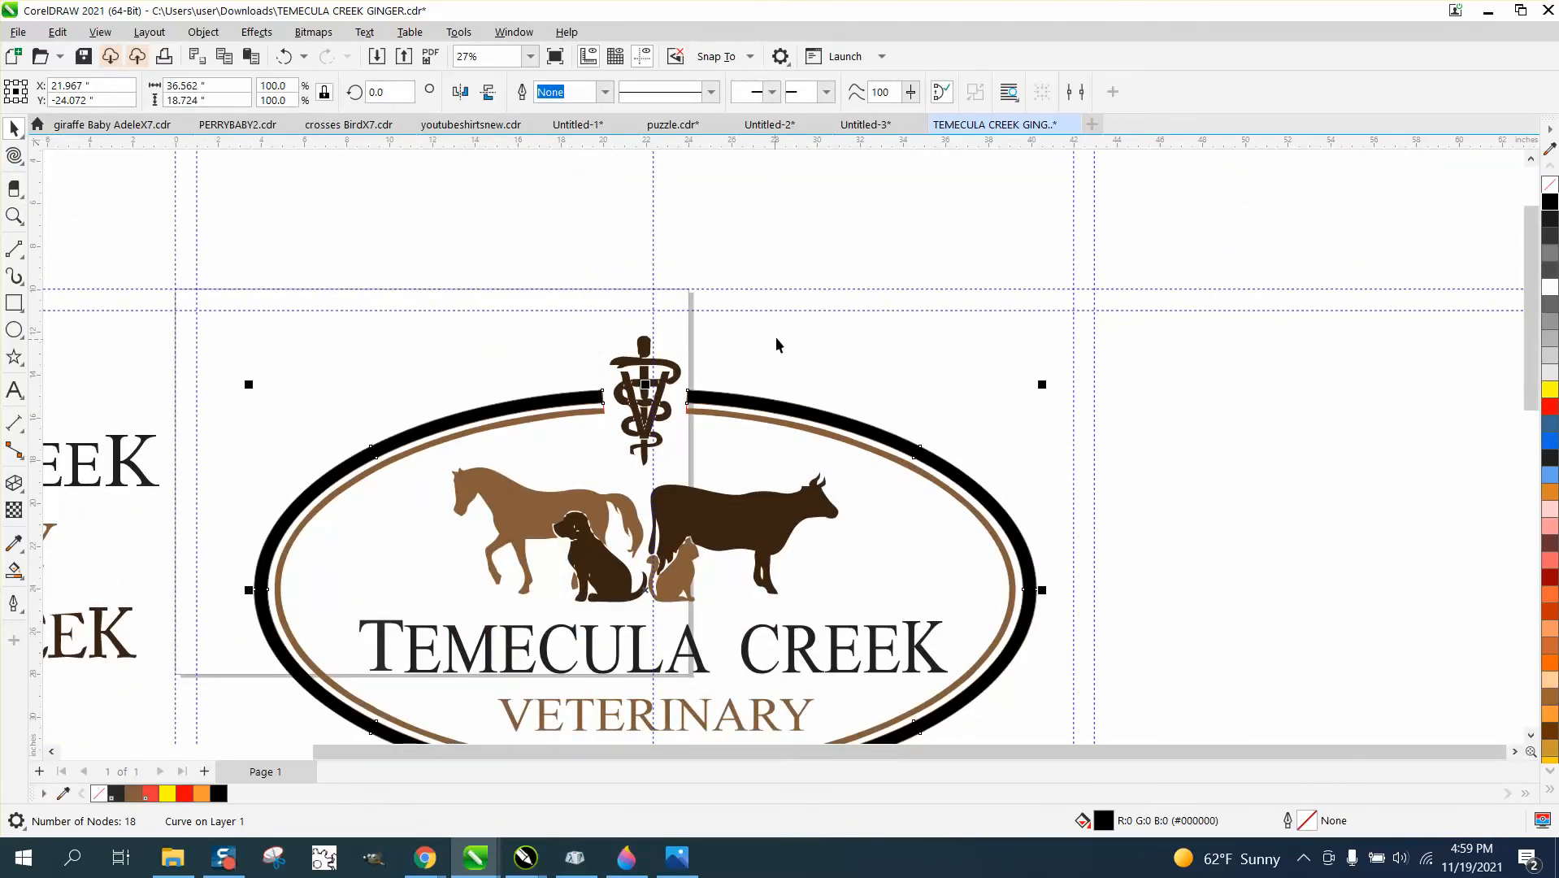
{"action": "left_click", "coordinate": [780, 336]}
{"action": "left_click_drag", "start_coordinate": [665, 90], "coordinate": [628, 96]}
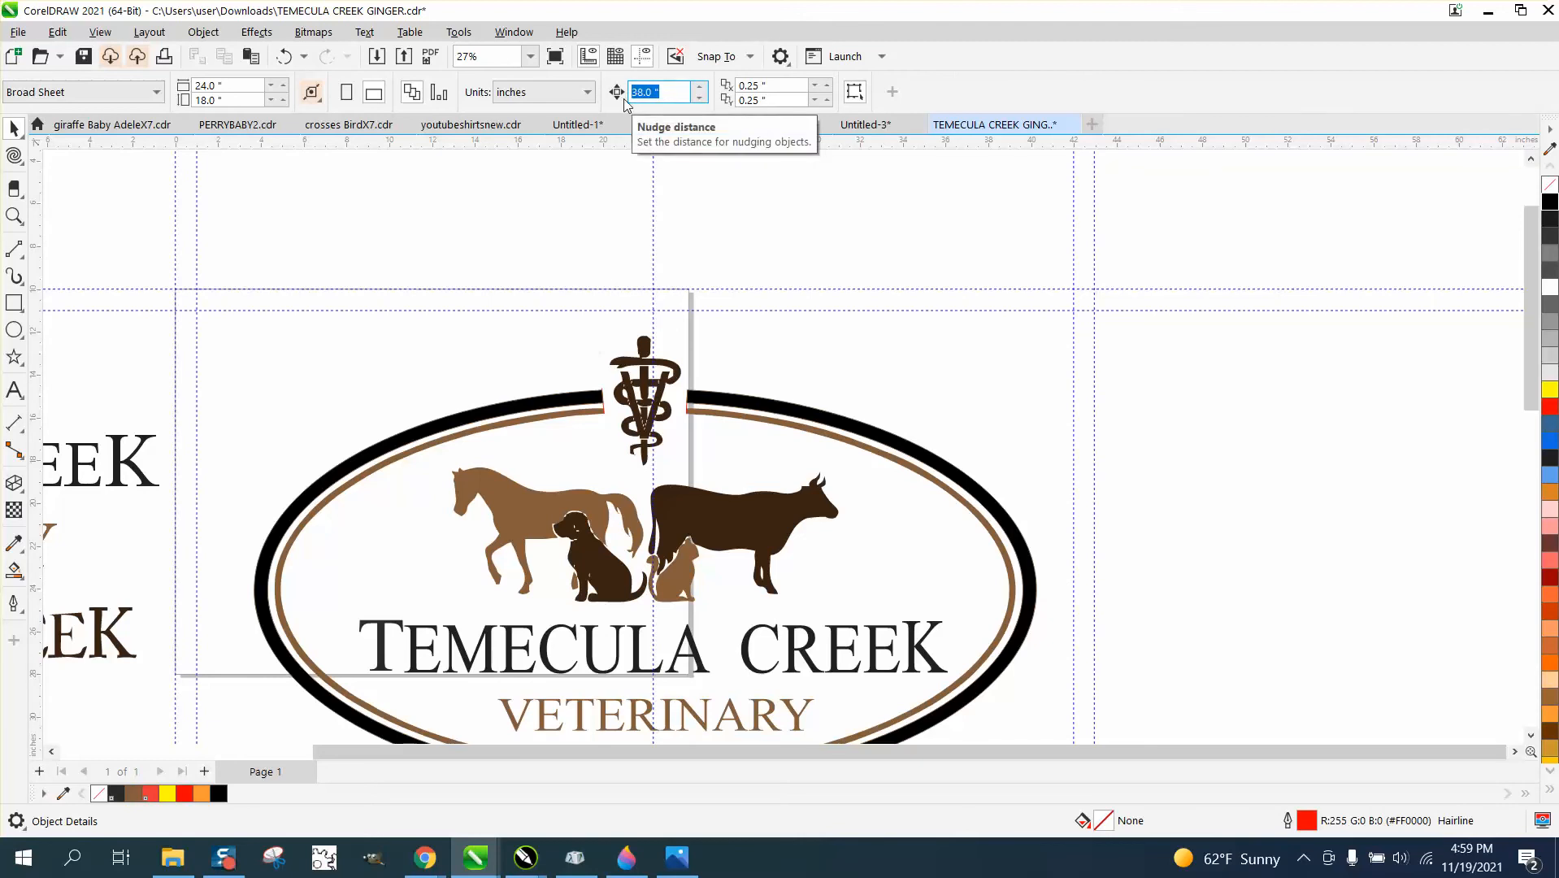
{"action": "type", "text": "40"}
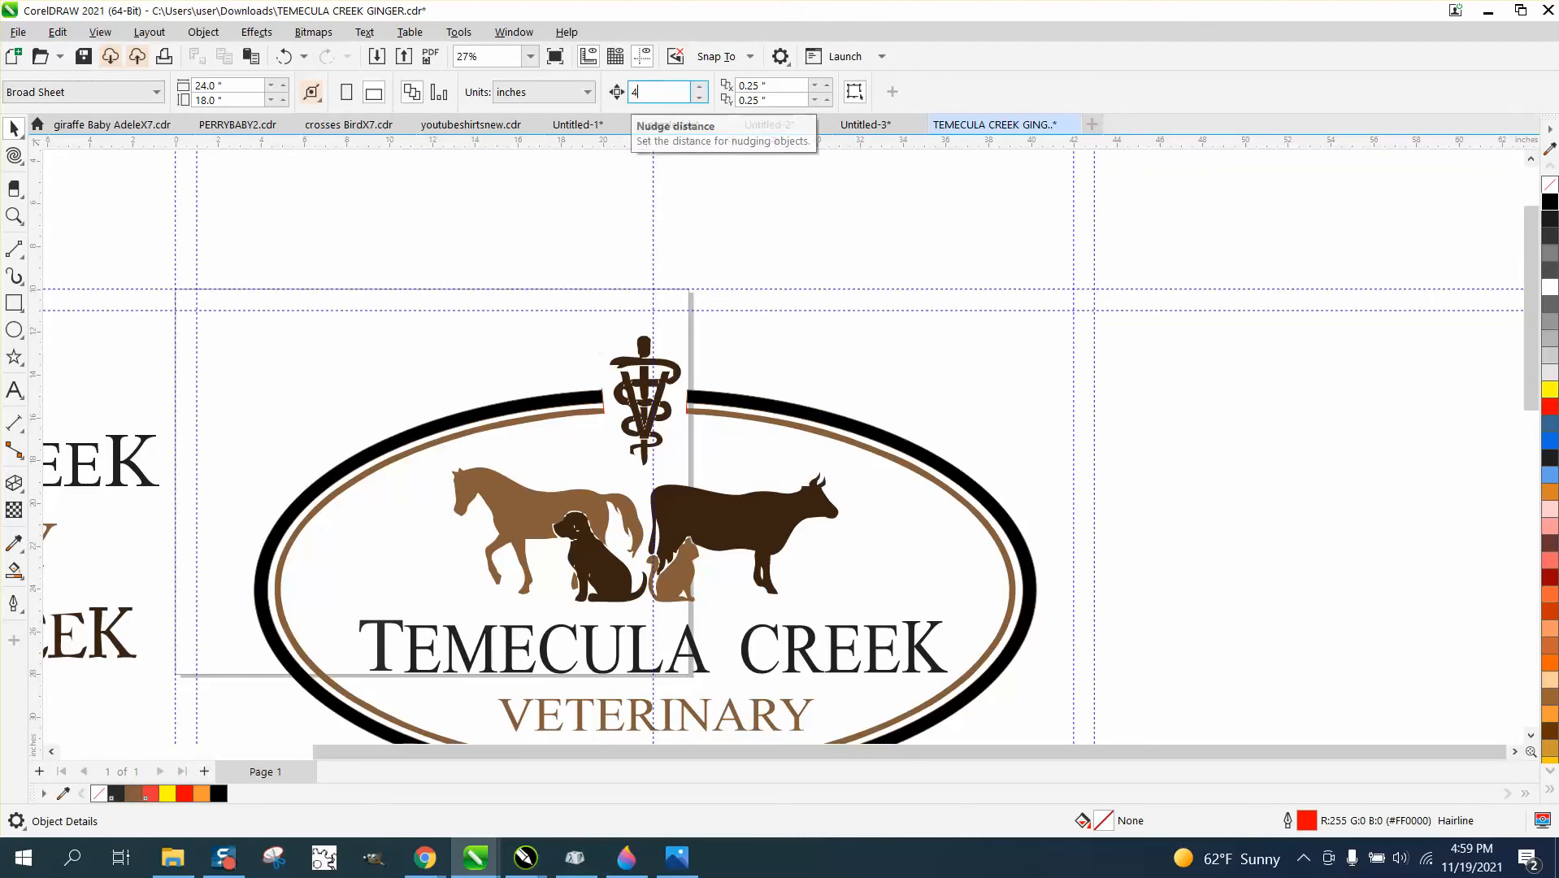
Nudge the inner brown ring 40 inches to the right and return it to its place in the logo.
{"action": "left_click", "coordinate": [791, 422]}
{"action": "key", "text": "Right"}
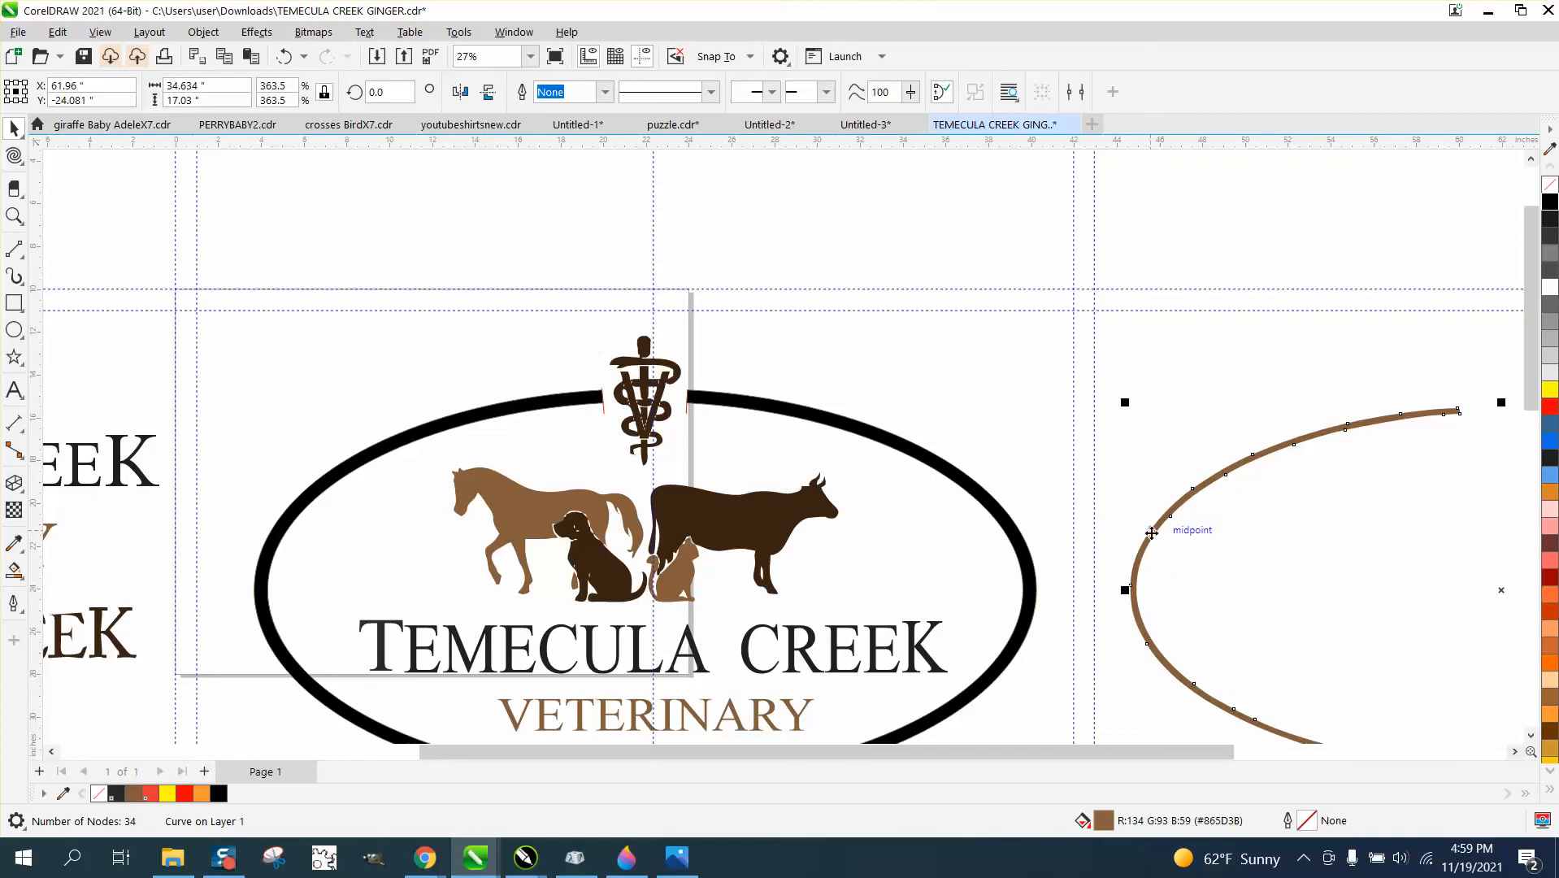
{"action": "left_click_drag", "start_coordinate": [1150, 530], "coordinate": [296, 530]}
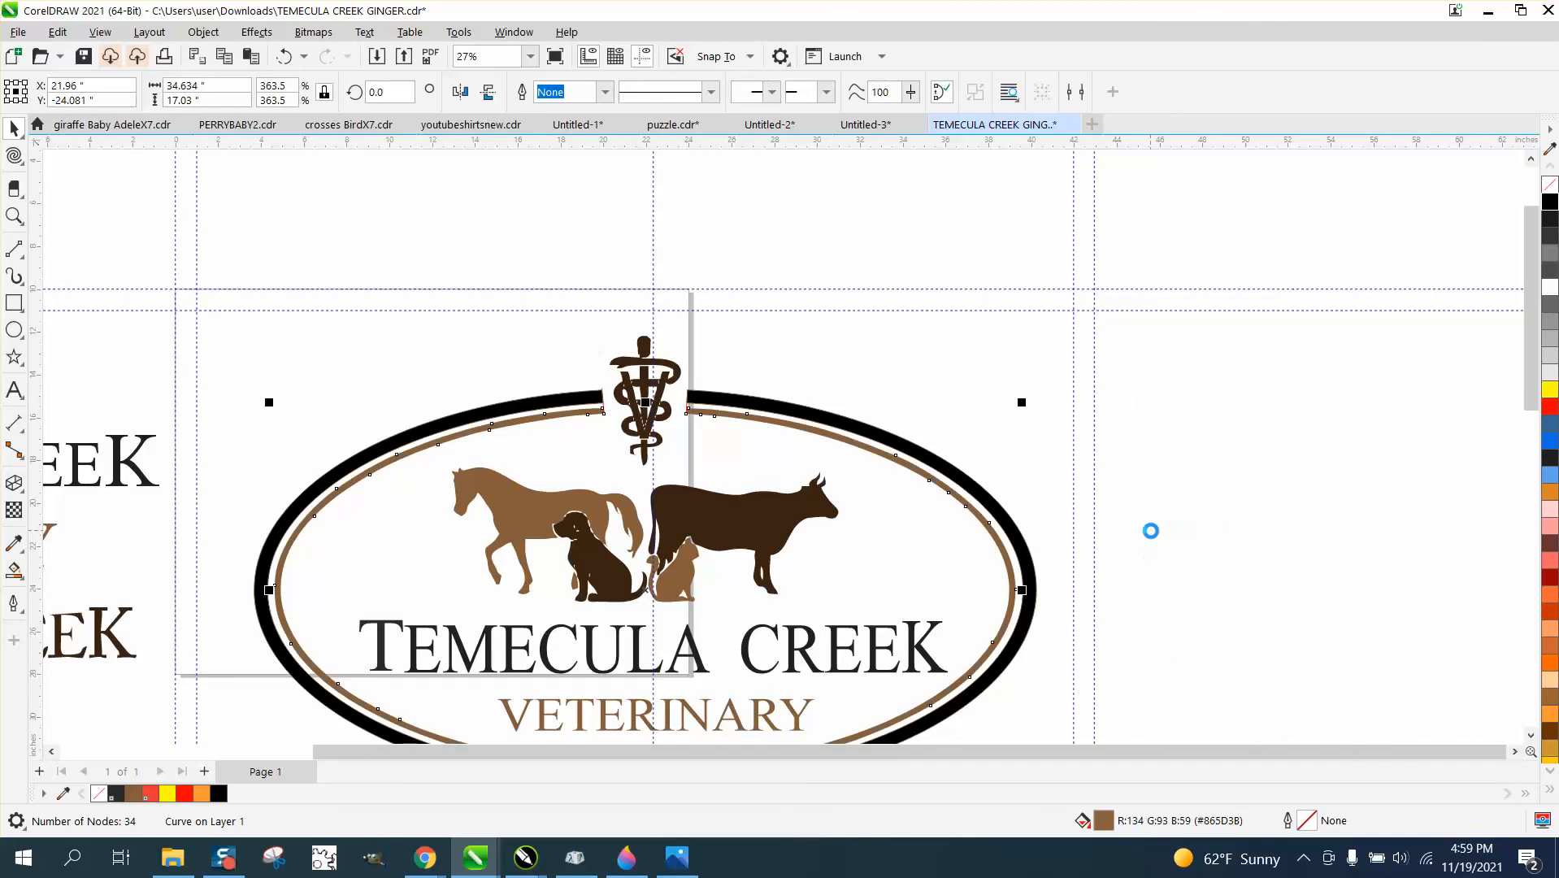
Remove the fill from the inner brown ring and give it a red outline.
{"action": "left_click", "coordinate": [14, 216]}
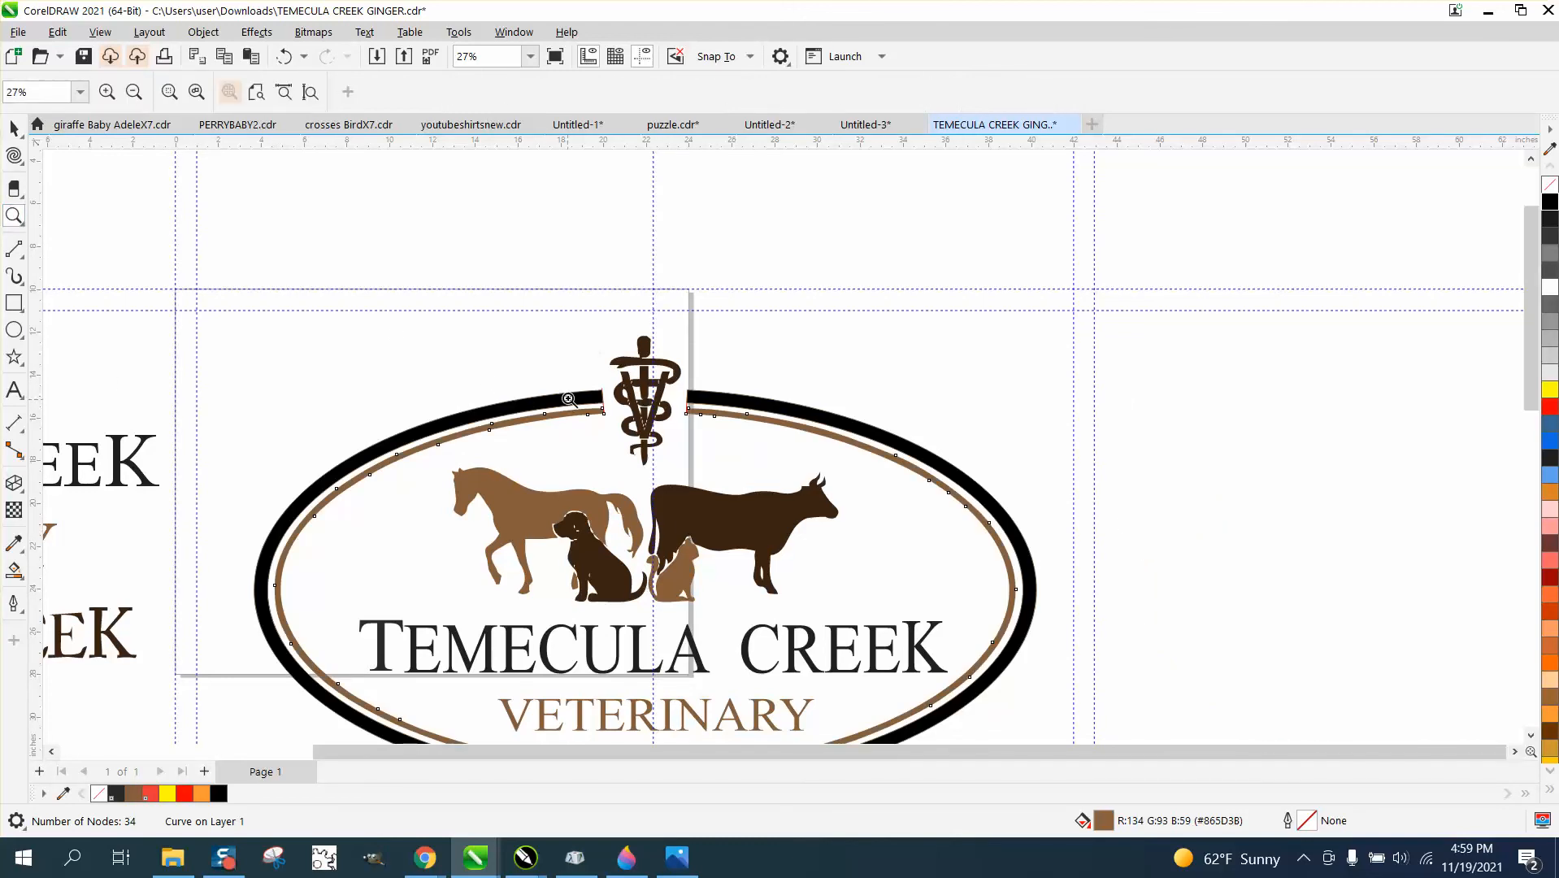
{"action": "left_click_drag", "start_coordinate": [568, 399], "coordinate": [757, 451]}
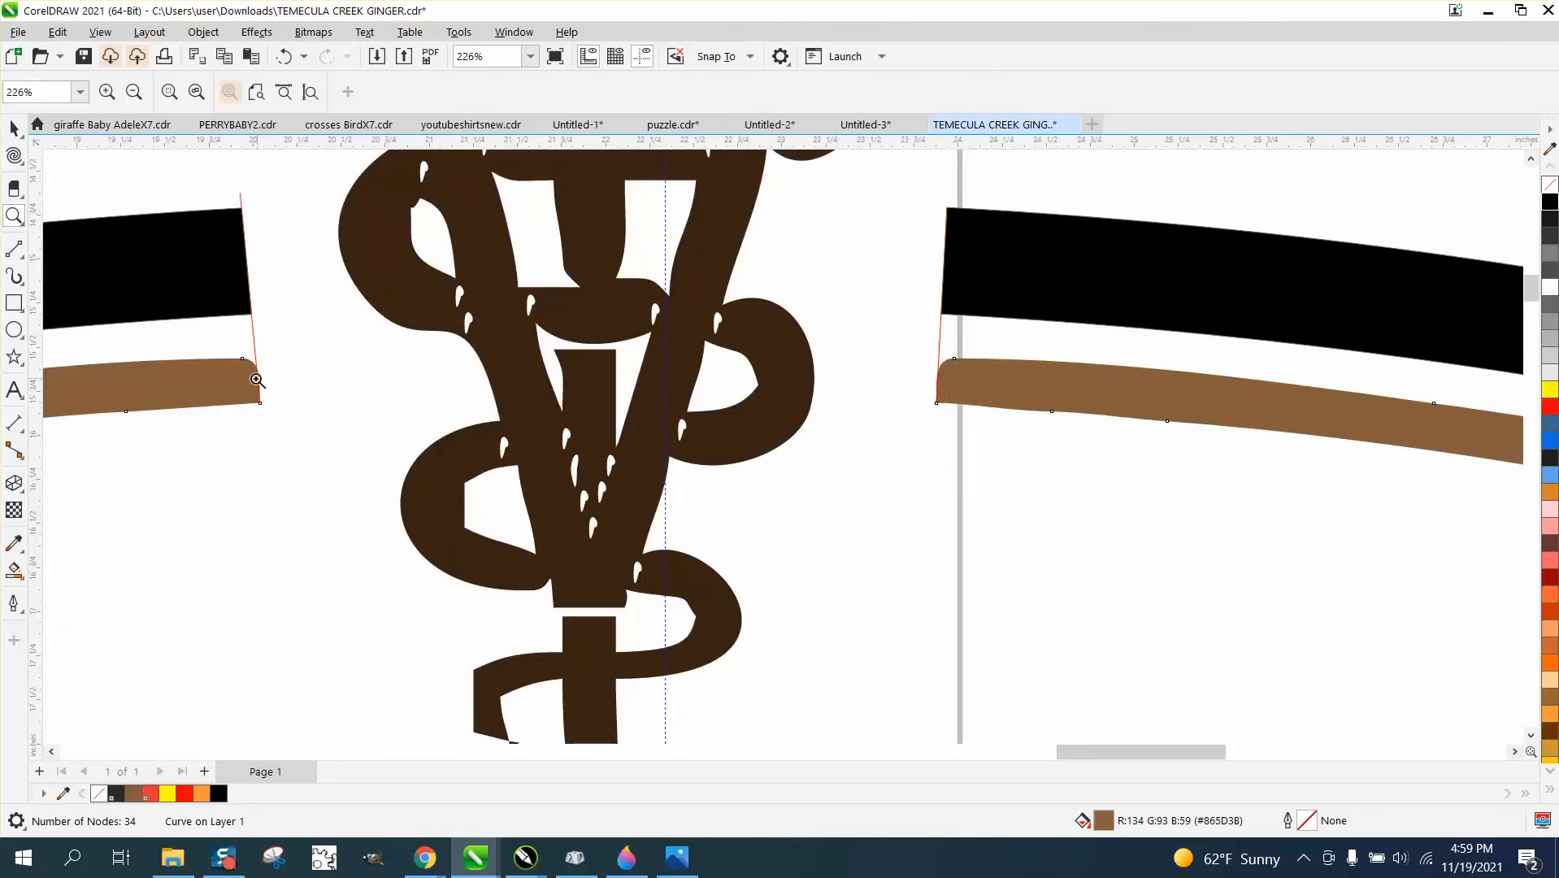
{"action": "key", "text": "space"}
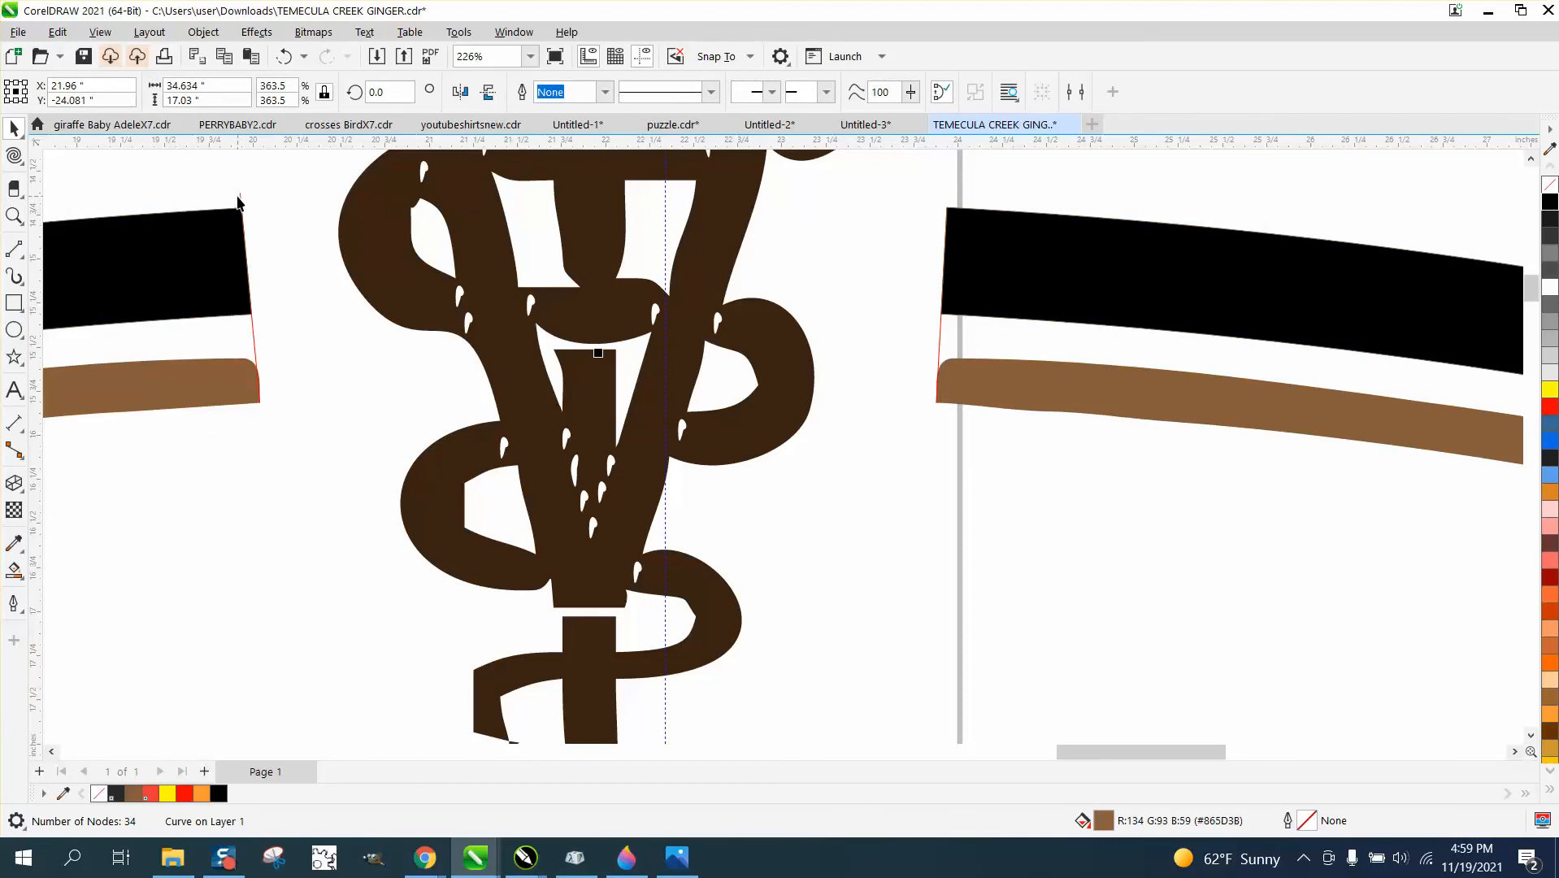
{"action": "left_click", "coordinate": [229, 438]}
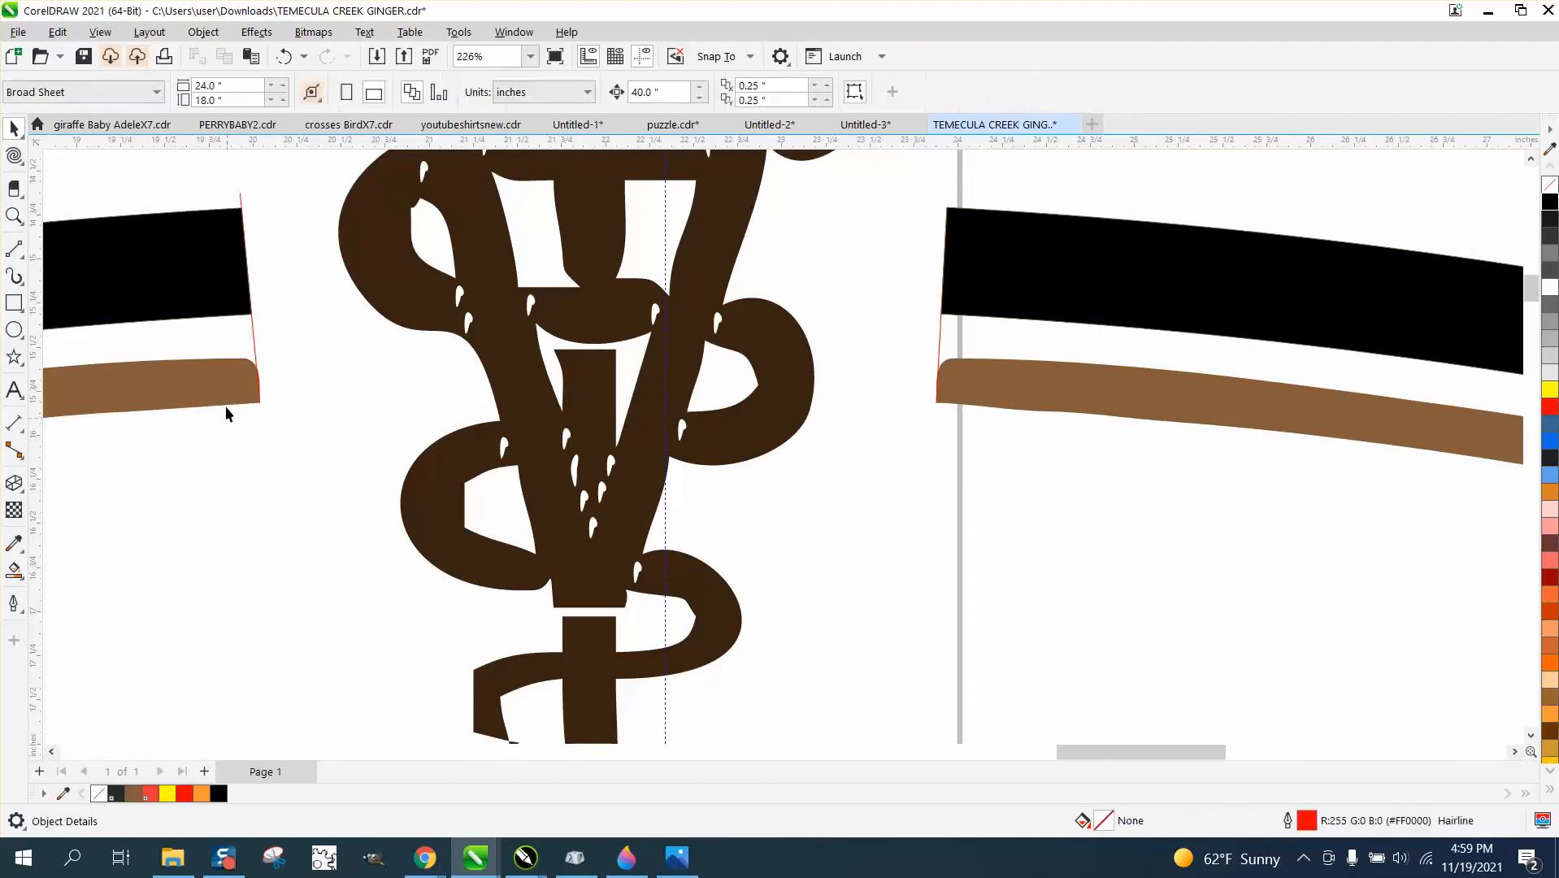
{"action": "left_click", "coordinate": [226, 389]}
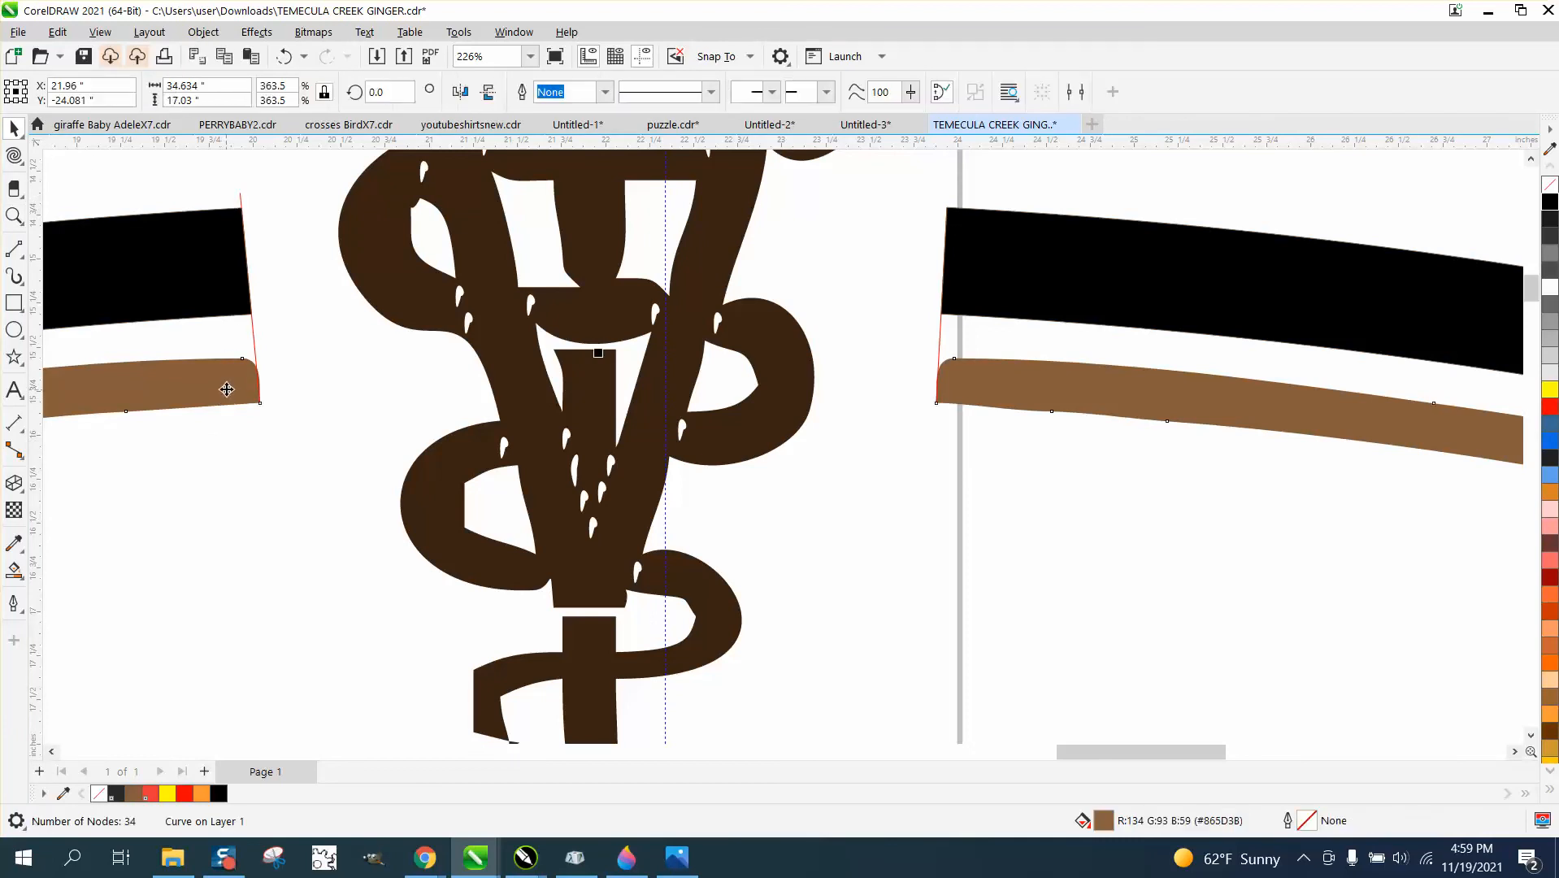
{"action": "left_click", "coordinate": [1549, 188]}
{"action": "right_click", "coordinate": [1552, 408]}
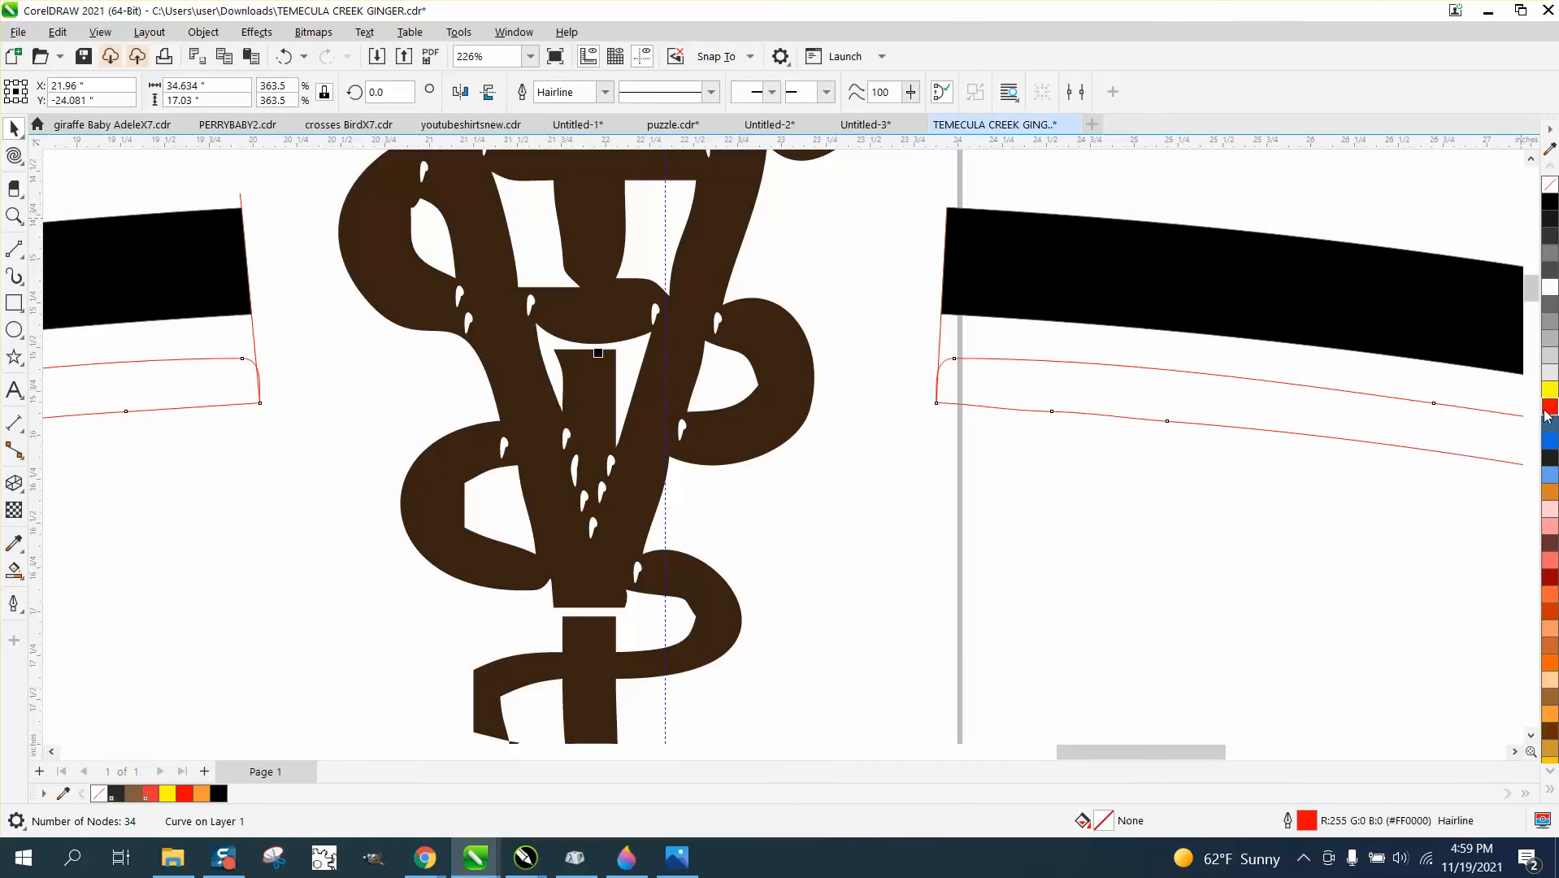
Move the upper corner node at each rounded end of the inner ring onto its red gap line with the Shape tool.
{"action": "left_click", "coordinate": [14, 215]}
{"action": "left_click_drag", "start_coordinate": [212, 341], "coordinate": [329, 426]}
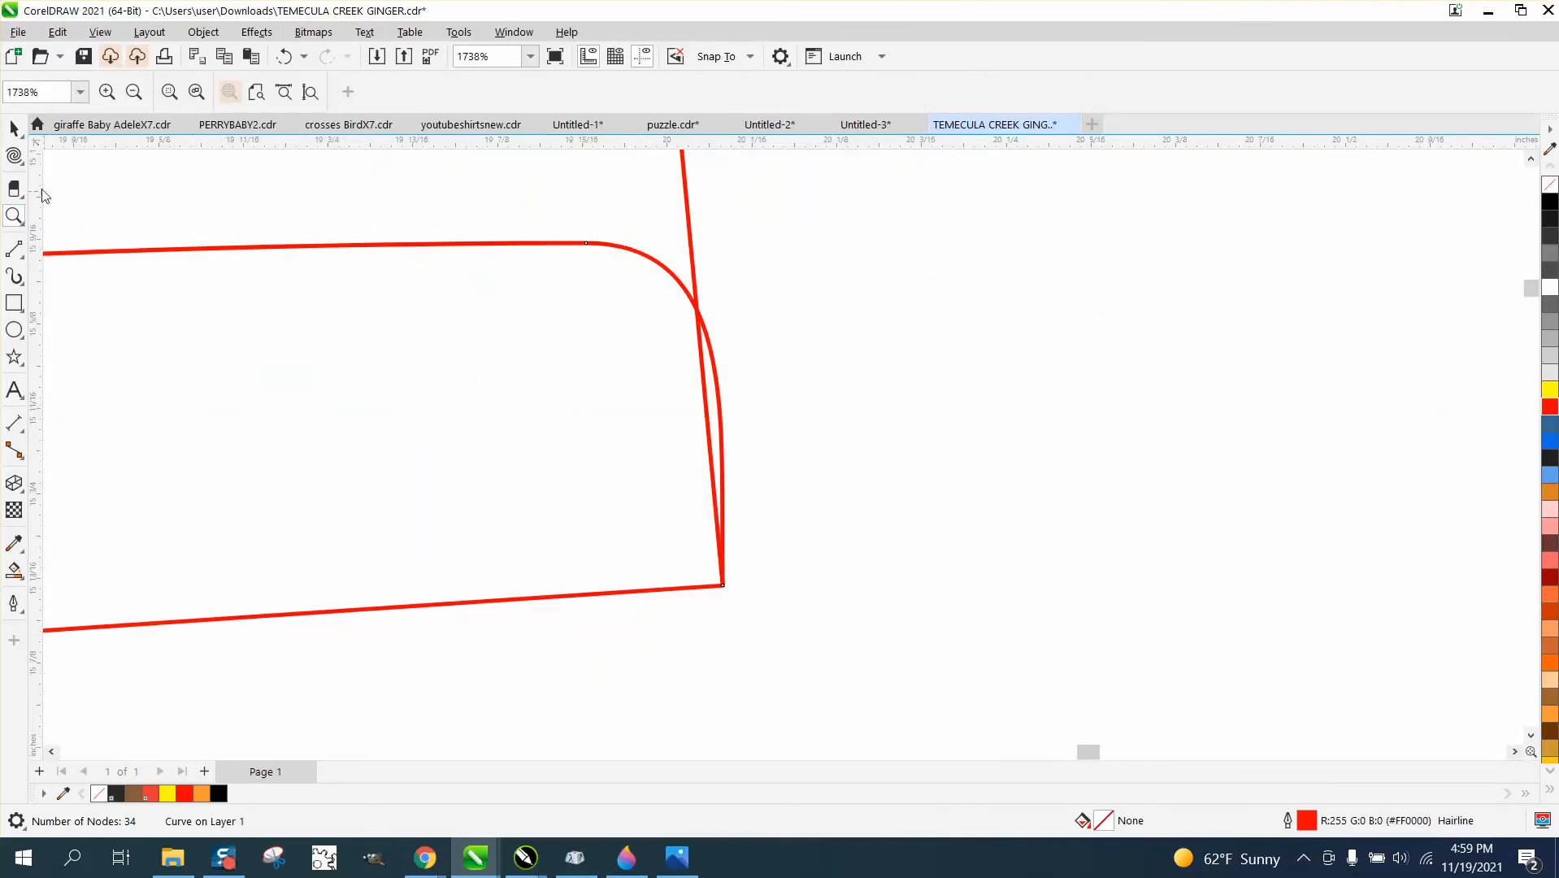
{"action": "left_click", "coordinate": [25, 163]}
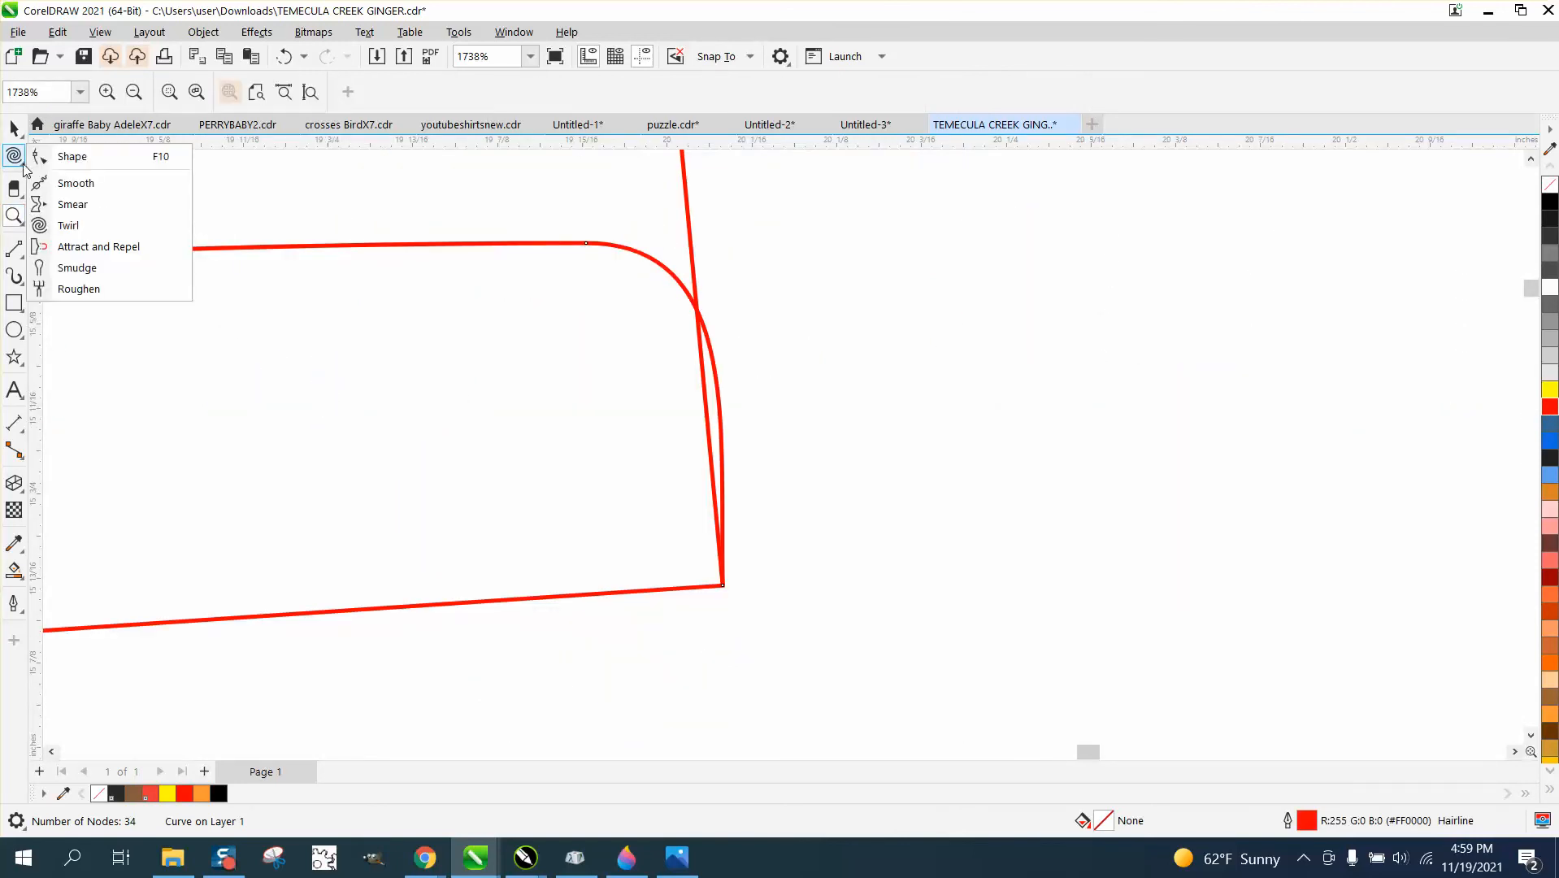
{"action": "left_click", "coordinate": [70, 154]}
{"action": "left_click_drag", "start_coordinate": [587, 244], "coordinate": [697, 240]}
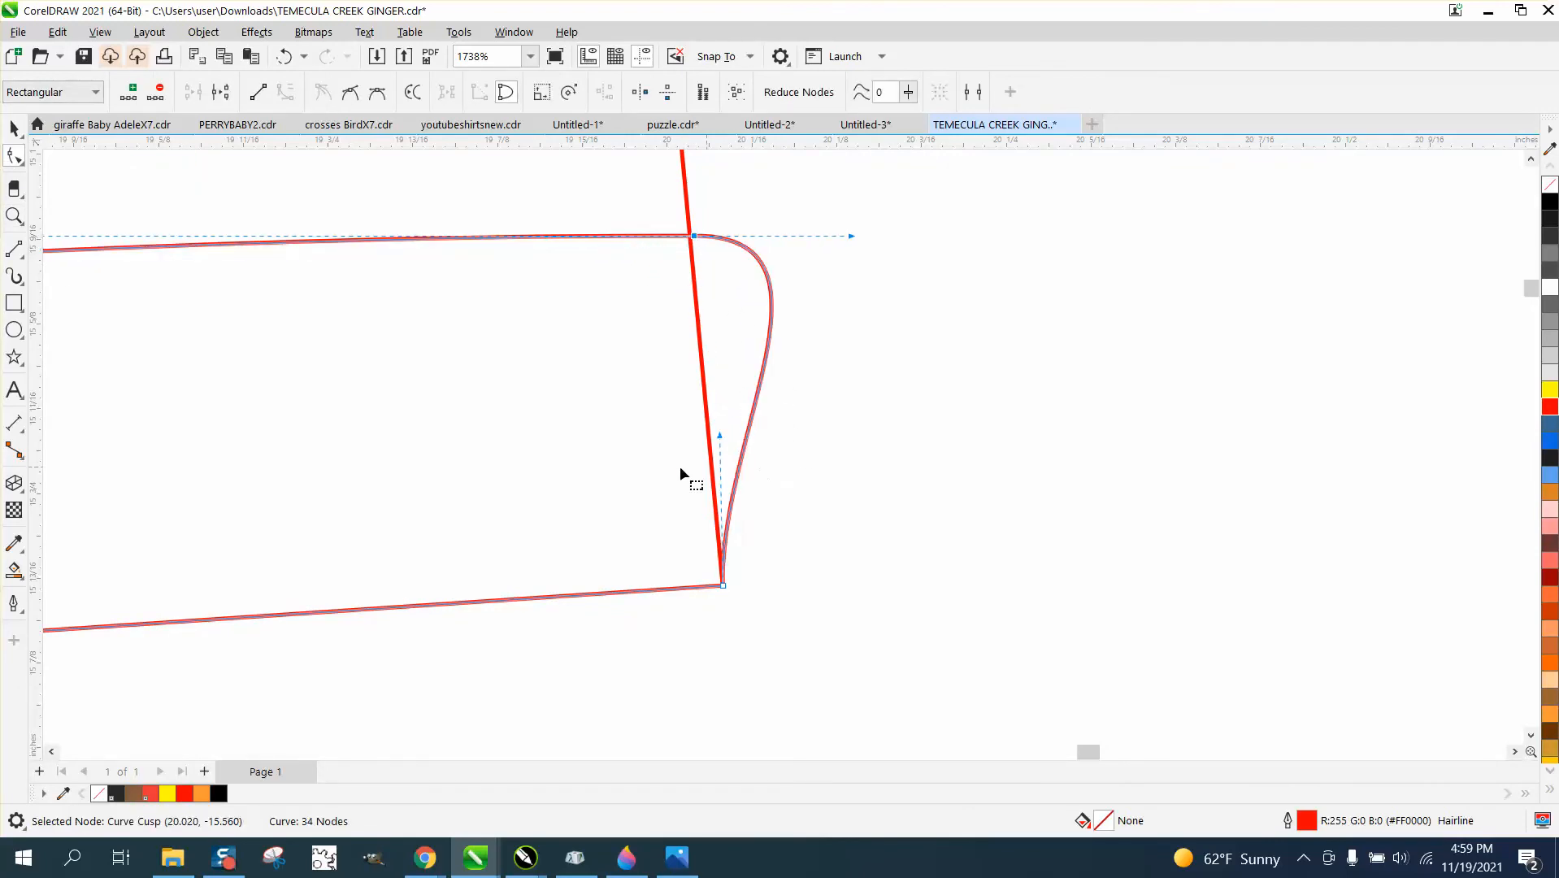
{"action": "scroll", "coordinate": [324, 445], "scroll_direction": "down", "scroll_amount": 5}
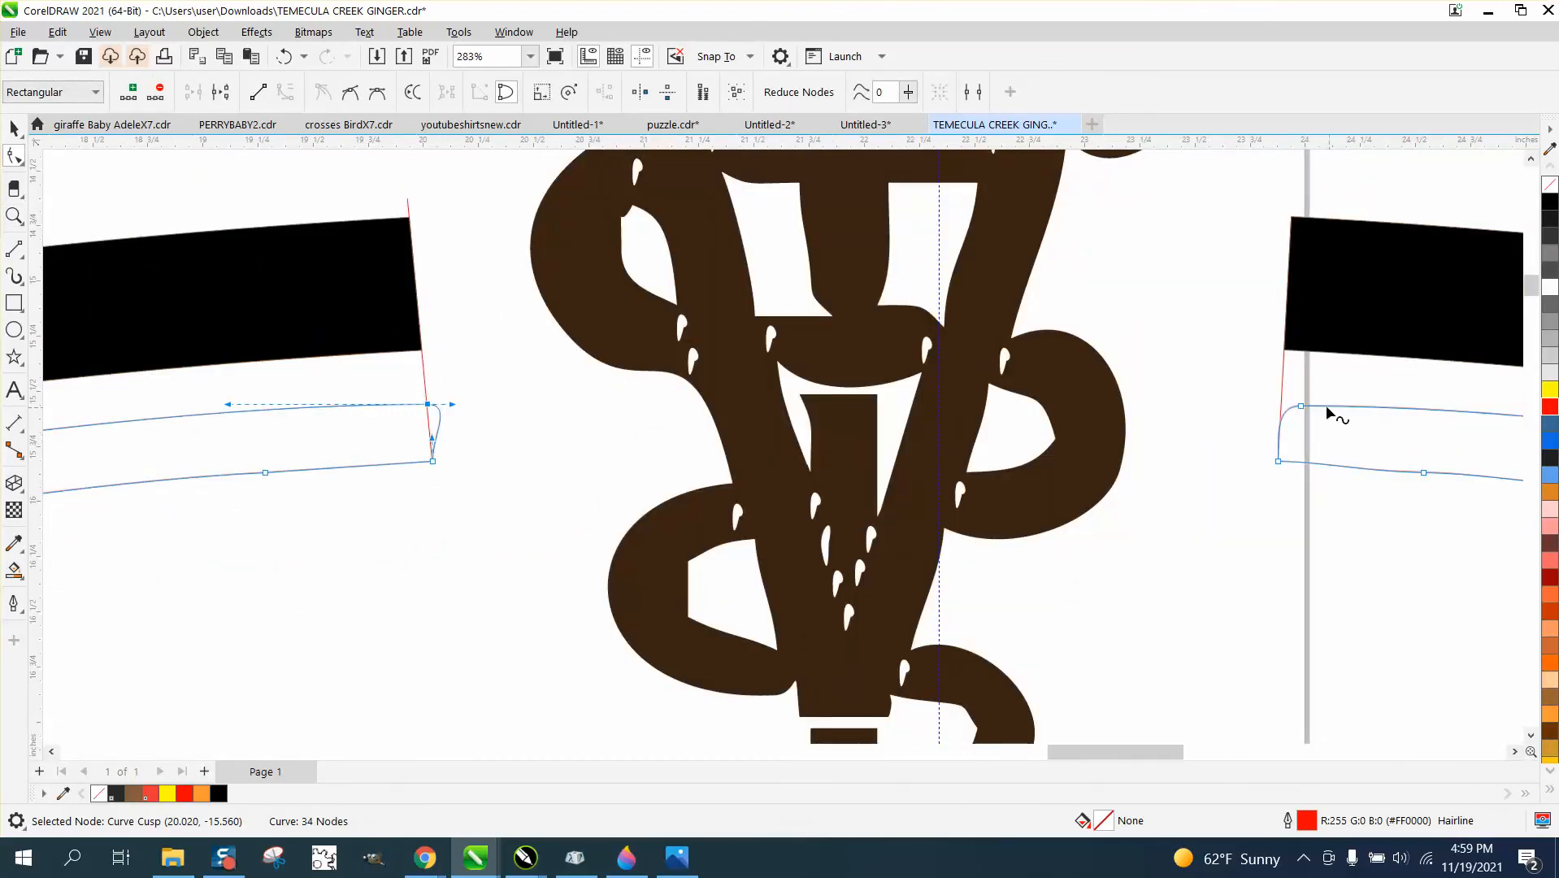
{"action": "left_click_drag", "start_coordinate": [1299, 405], "coordinate": [1280, 404]}
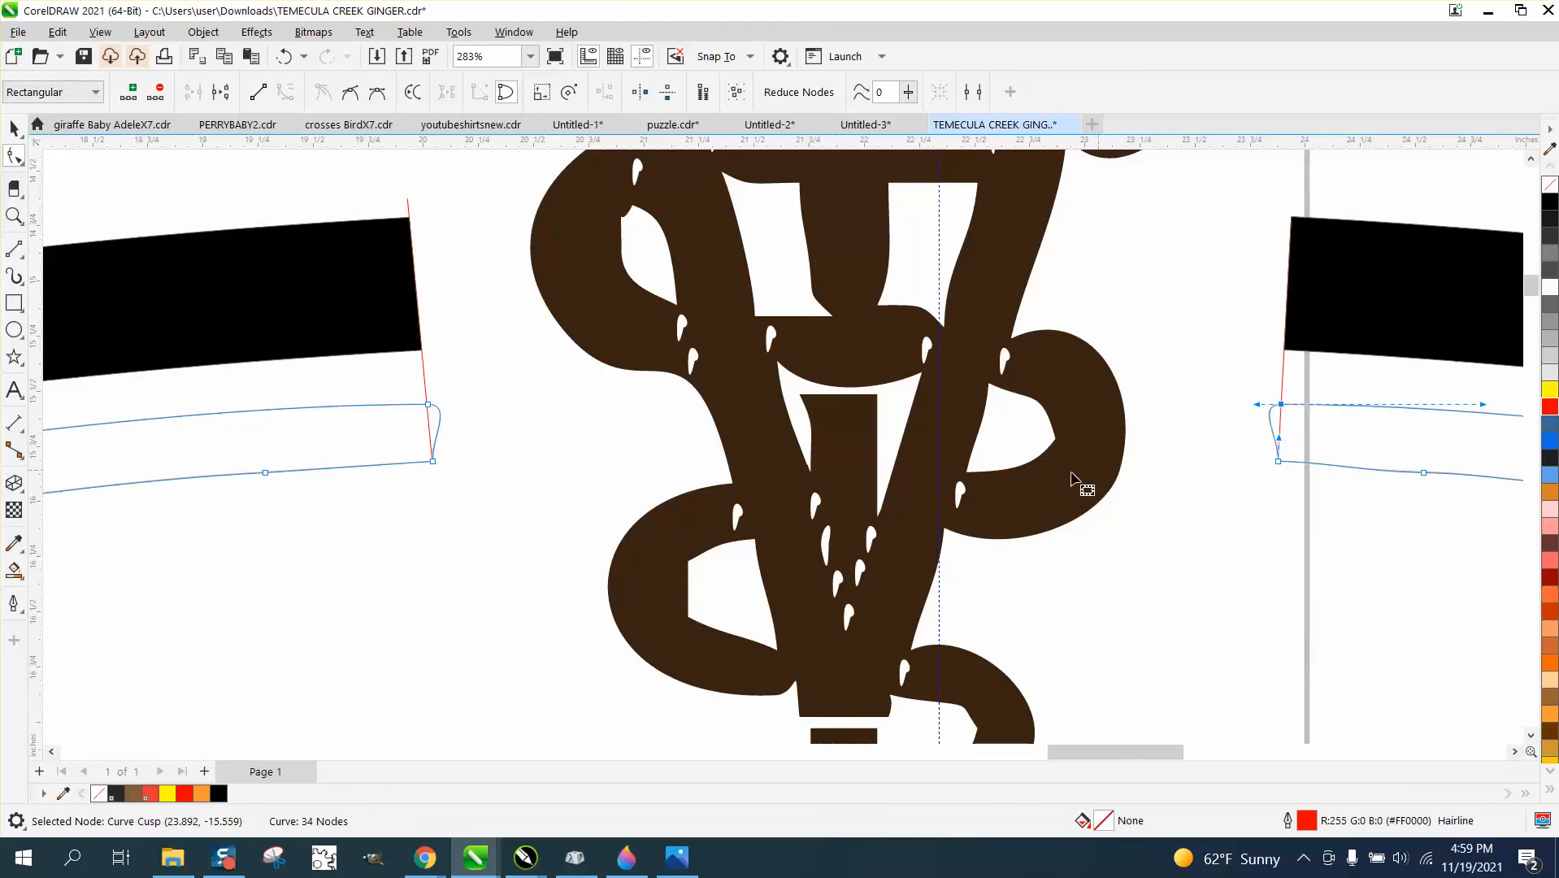
Smart Fill the inner ring between the gap lines with orange and nudge the new shape 40 inches to the right.
{"action": "scroll", "coordinate": [326, 451], "scroll_direction": "down", "scroll_amount": 6}
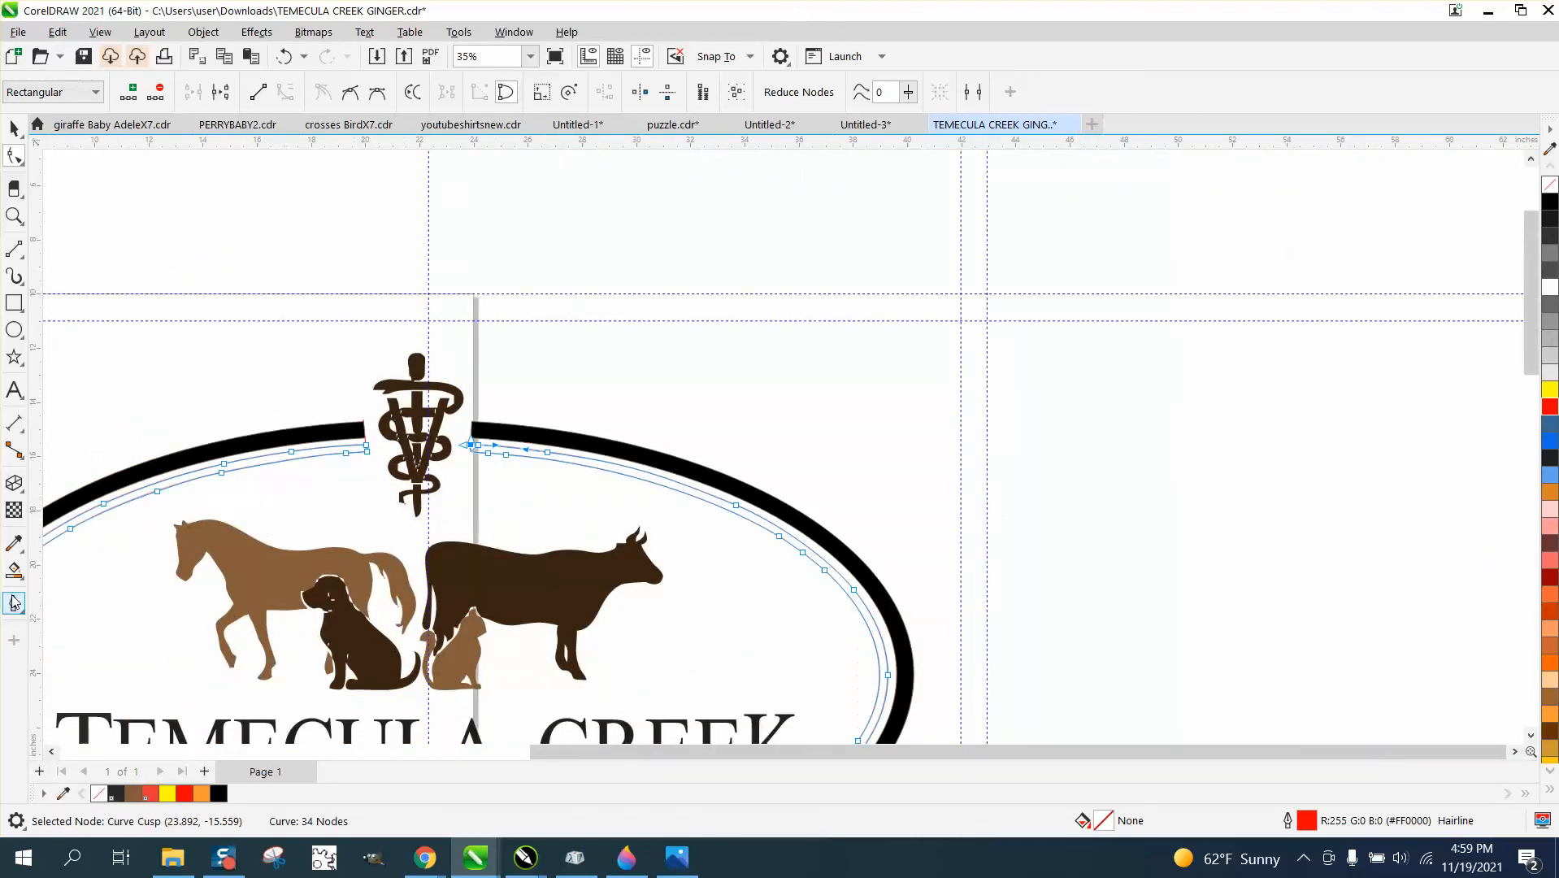
{"action": "left_click", "coordinate": [14, 570]}
{"action": "left_click", "coordinate": [148, 489]}
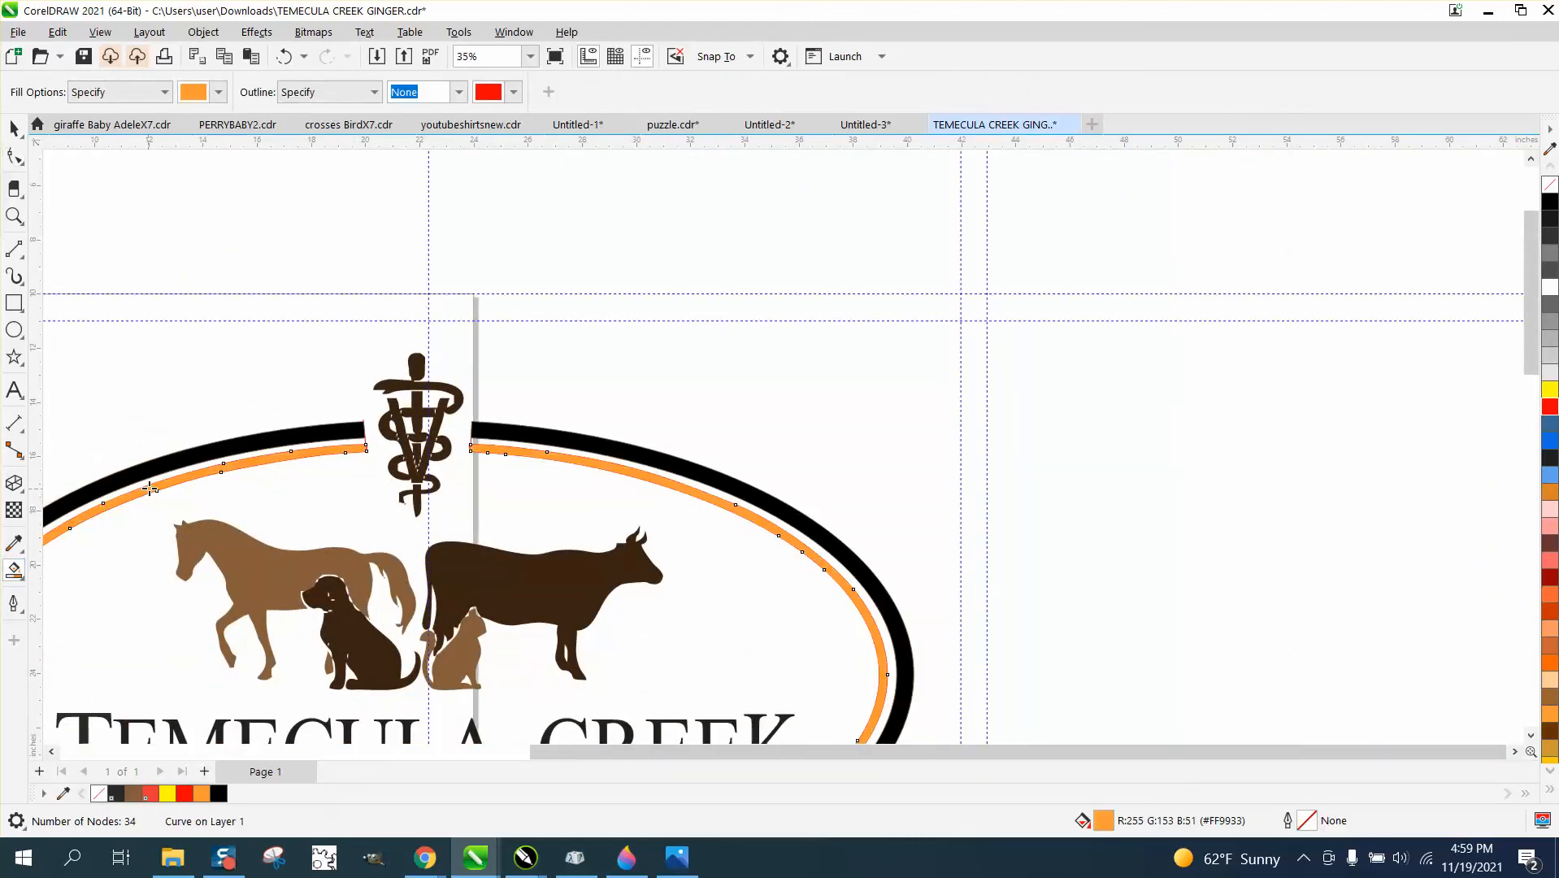
{"action": "key", "text": "Right"}
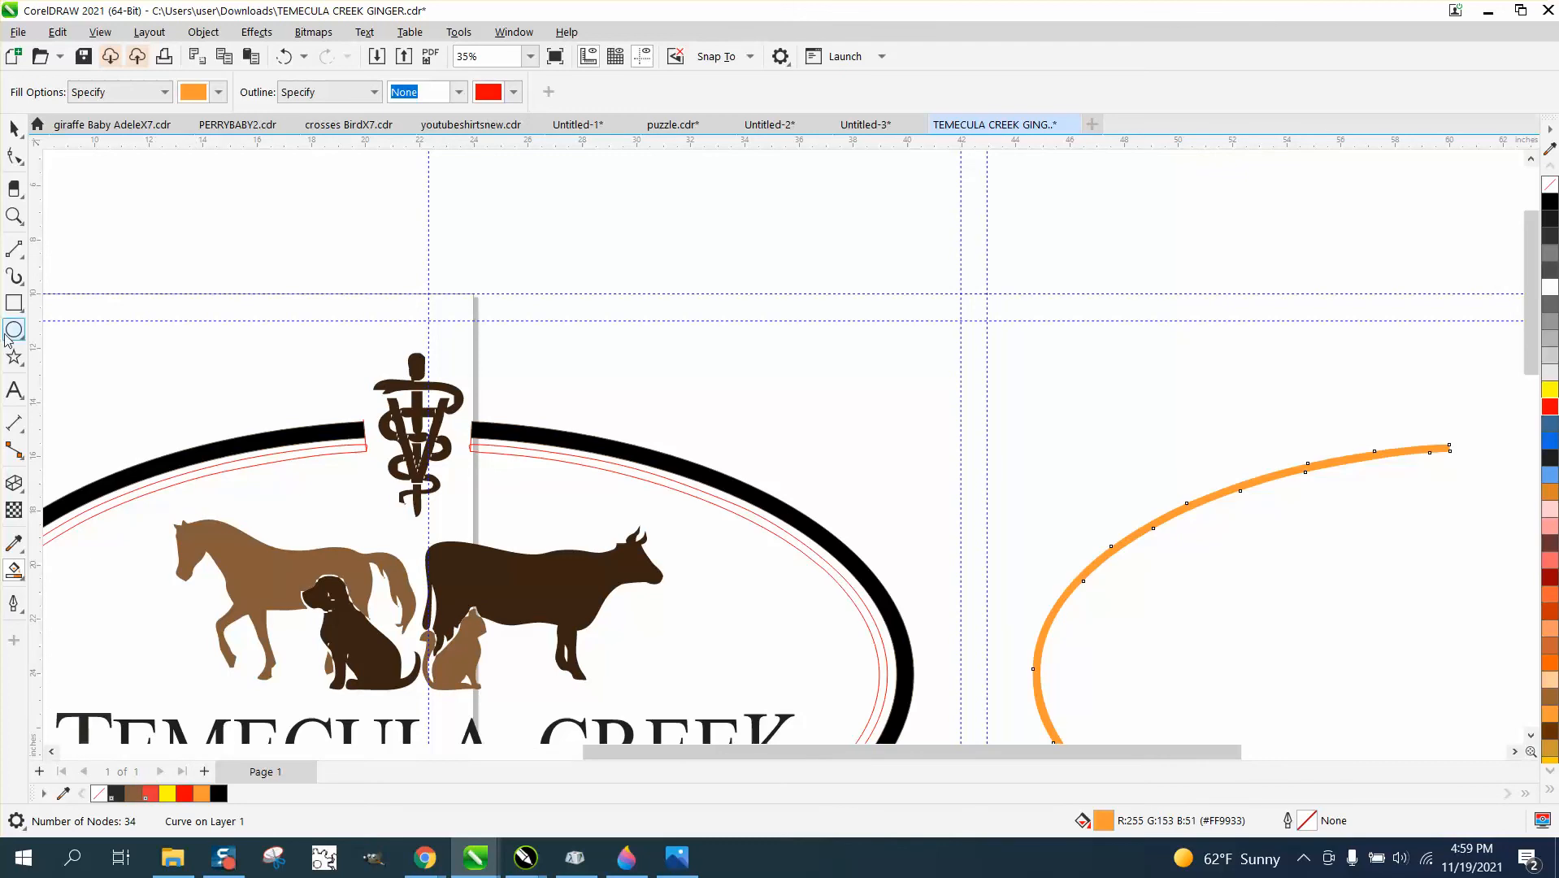
Delete the red inner ring outline and both gap lines, and nudge the orange ring 40 inches left into its place.
{"action": "left_click", "coordinate": [13, 128]}
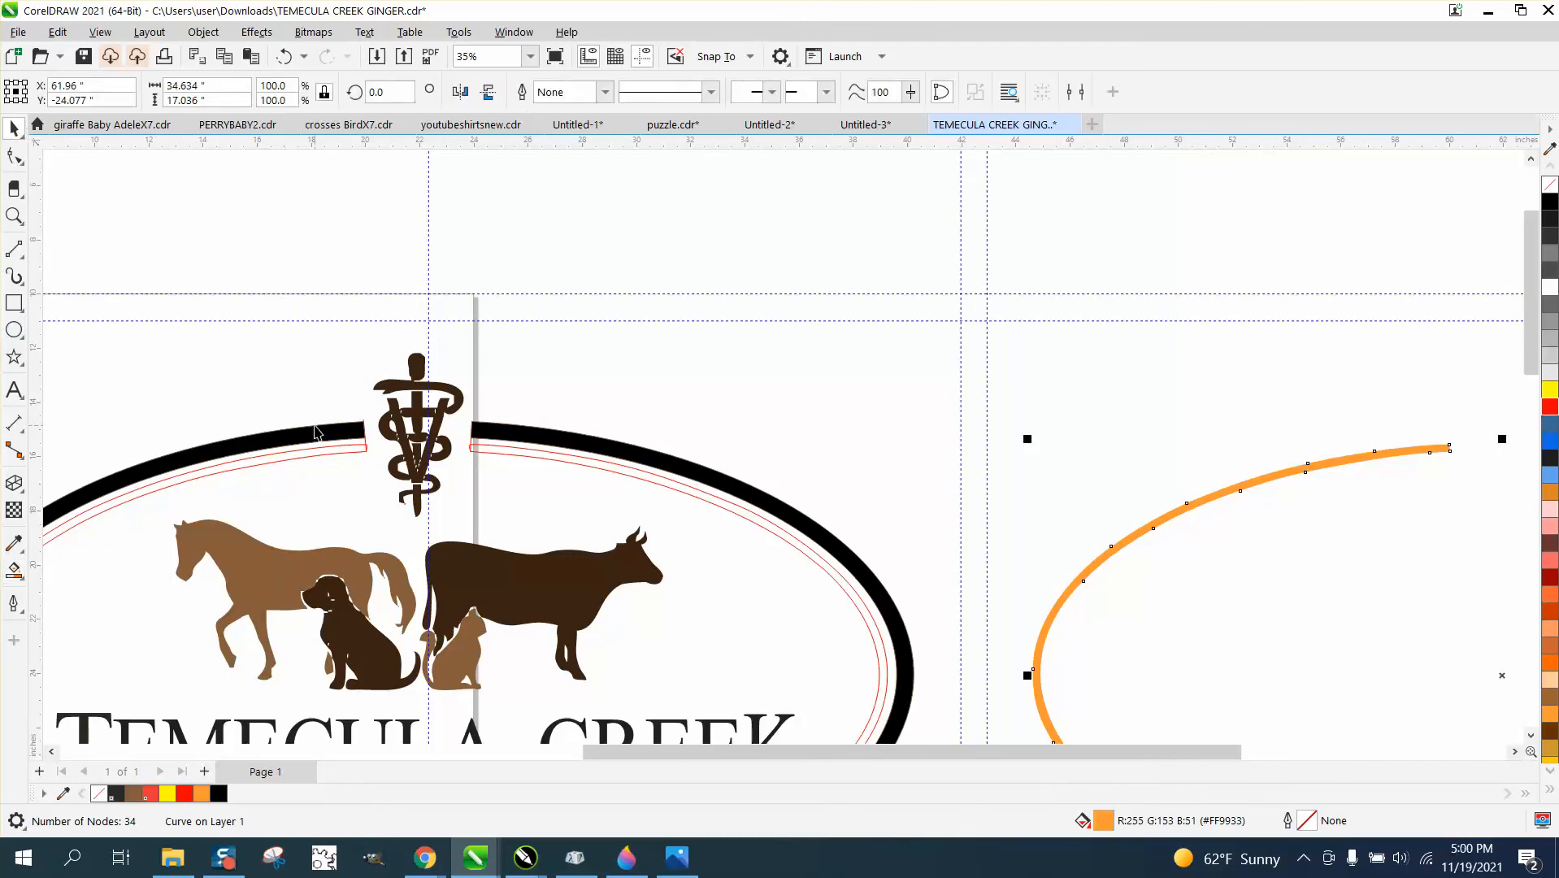
{"action": "left_click", "coordinate": [346, 453]}
{"action": "key", "text": "Delete"}
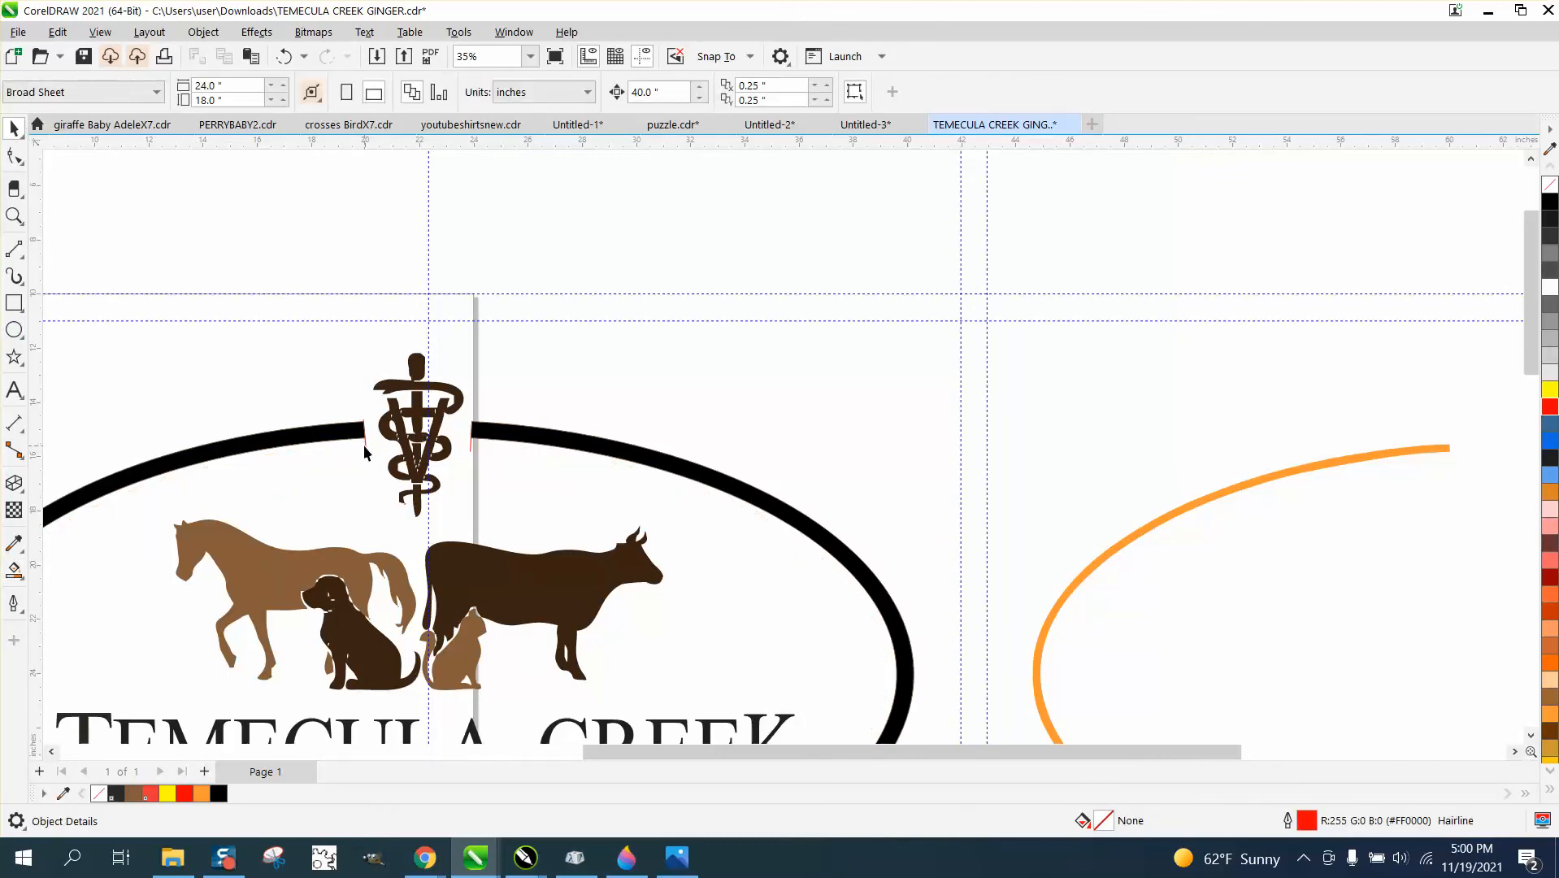
{"action": "left_click", "coordinate": [363, 445]}
{"action": "key", "text": "Delete"}
{"action": "left_click", "coordinate": [471, 445]}
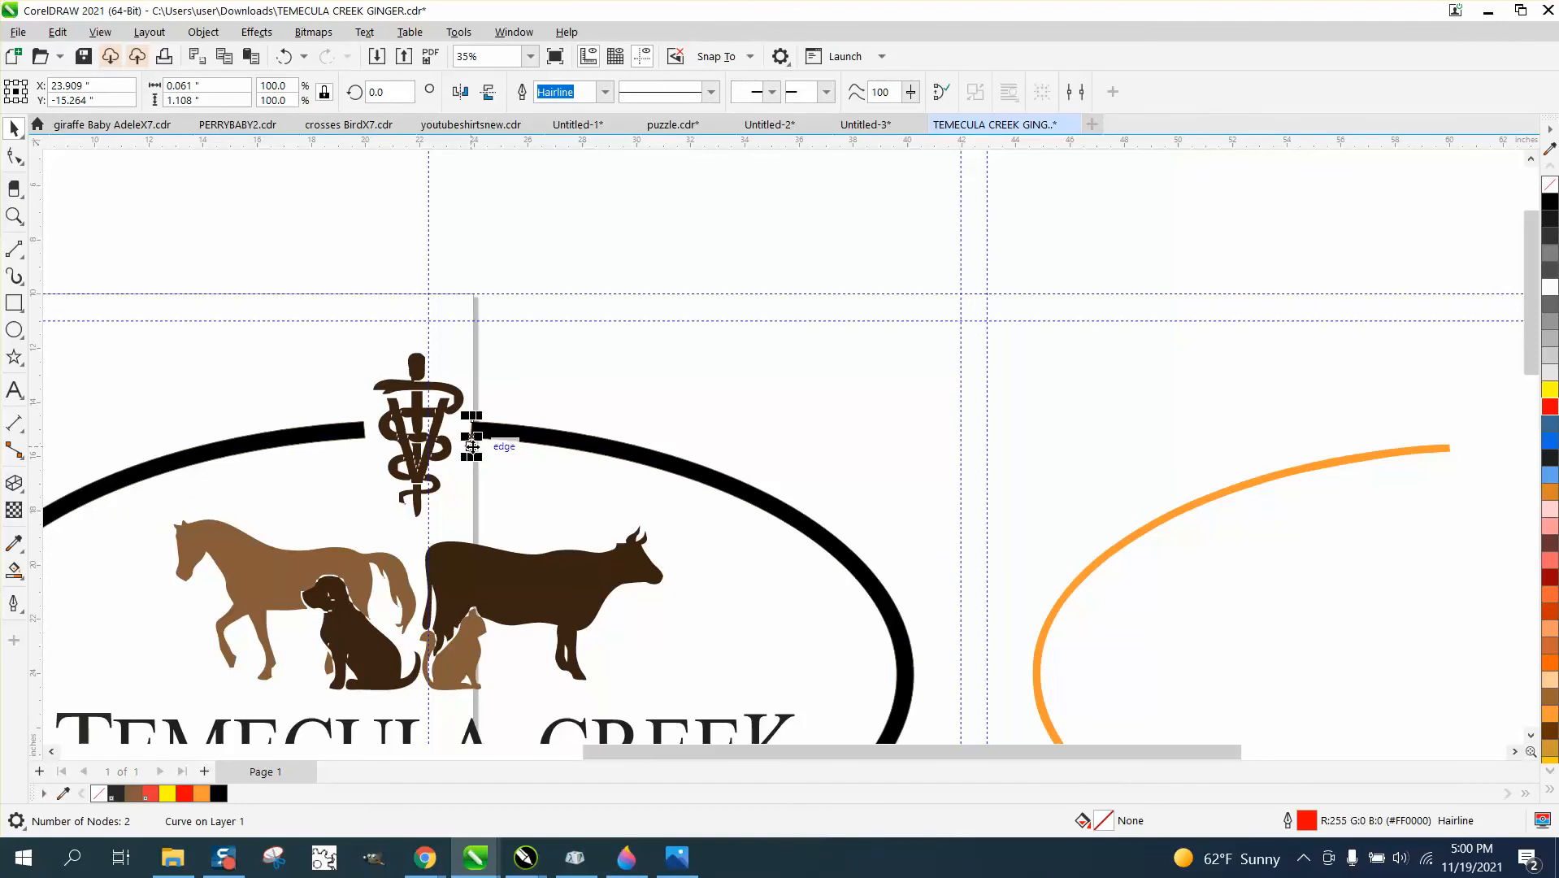
{"action": "key", "text": "Delete"}
{"action": "left_click", "coordinate": [1063, 592]}
{"action": "key", "text": "Left"}
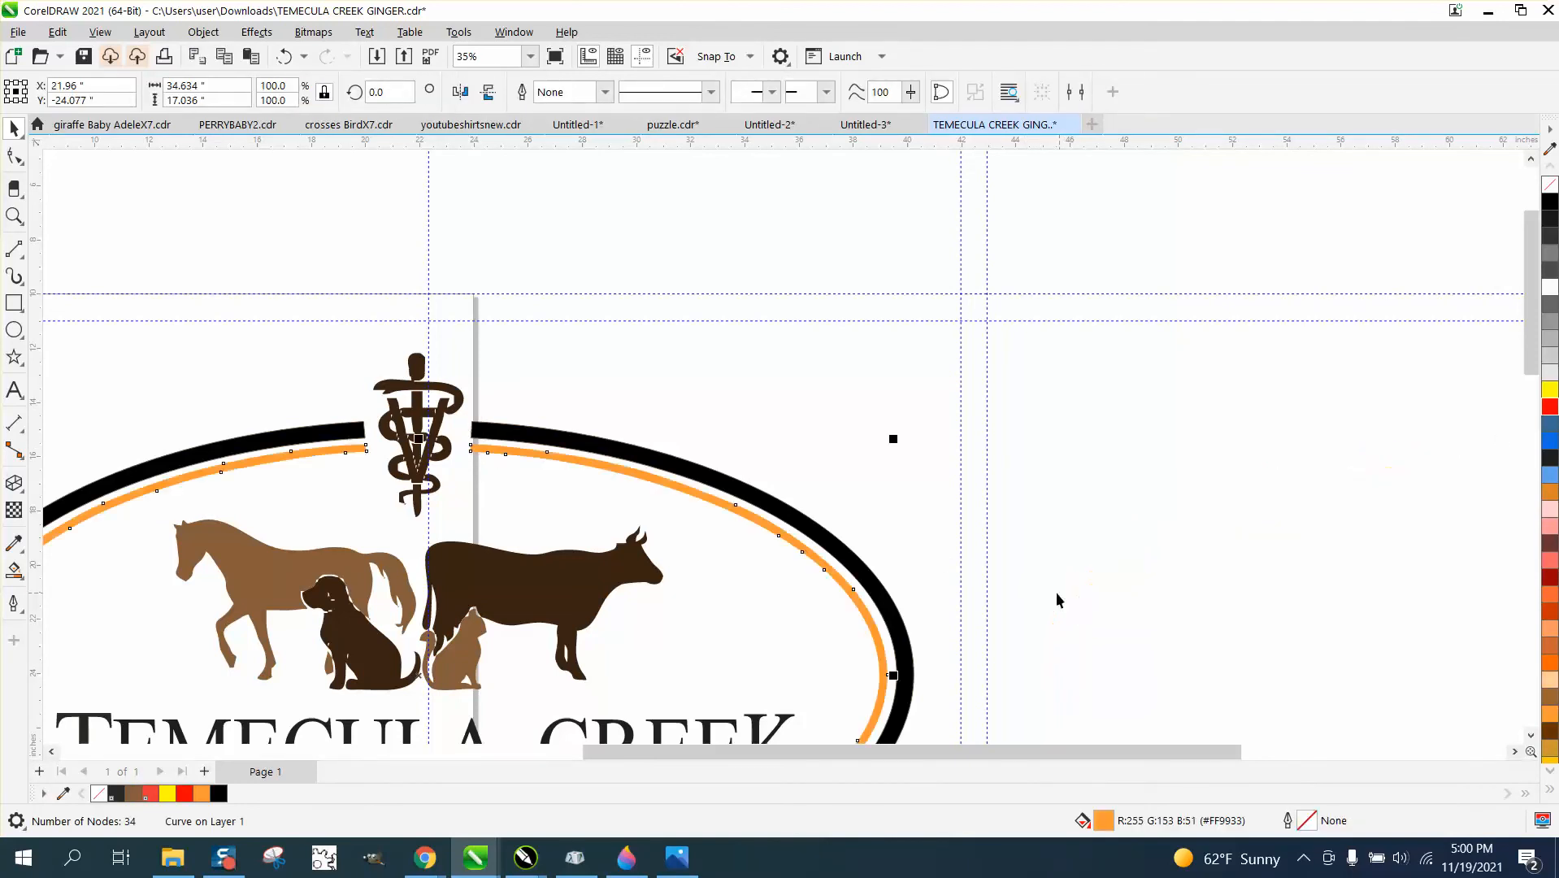
Sample the horse's brown (#865D3B) with the Color Eyedropper and apply it to the orange inner ring and the cow silhouette.
{"action": "left_click", "coordinate": [22, 555]}
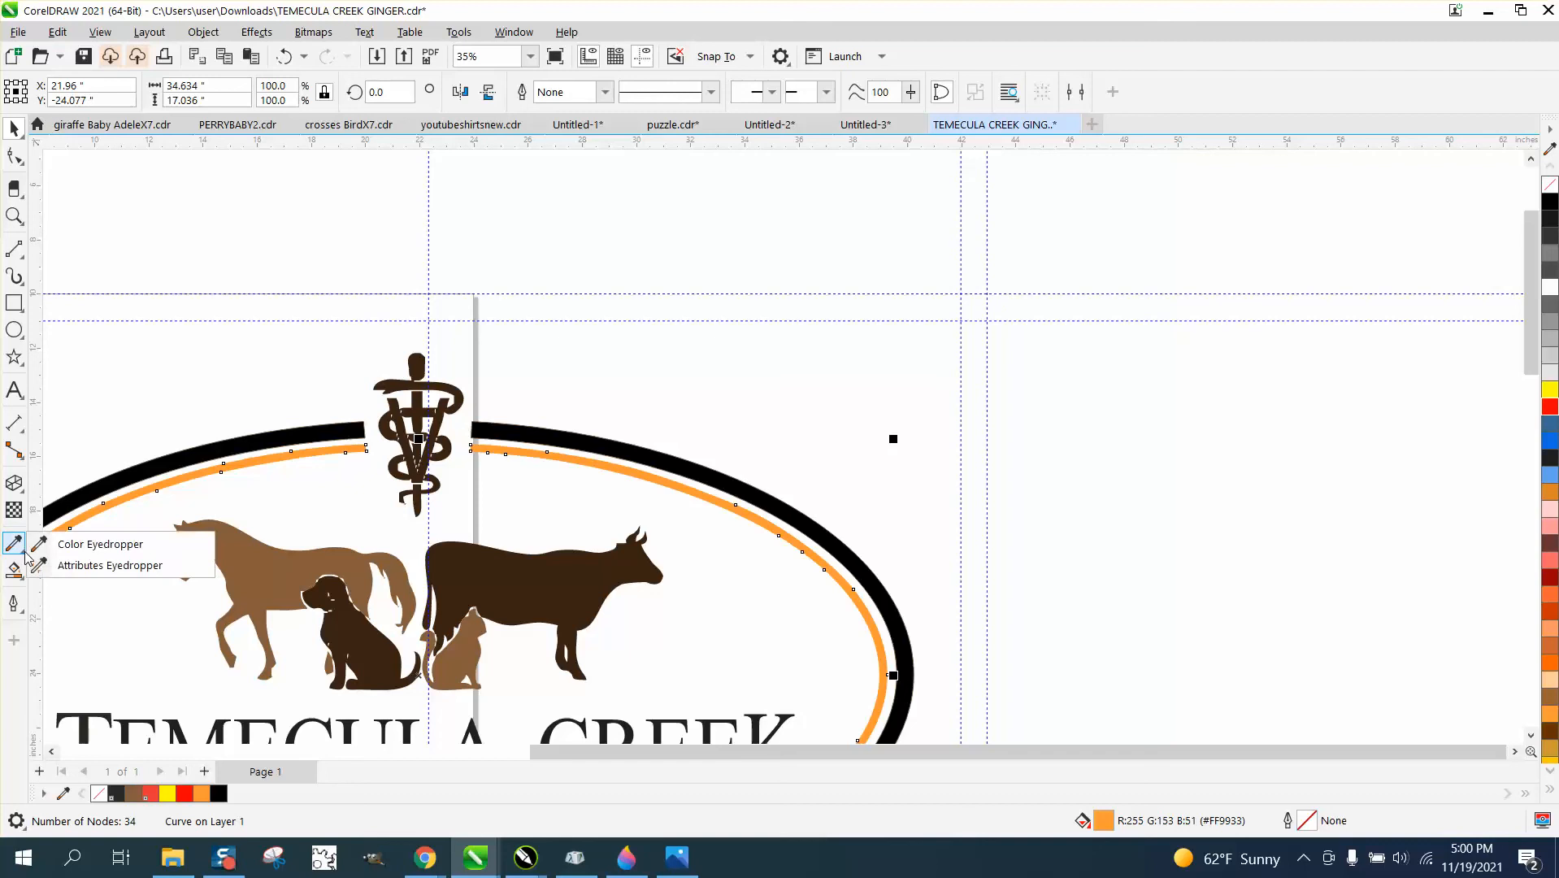
{"action": "left_click", "coordinate": [73, 543]}
{"action": "left_click", "coordinate": [243, 549]}
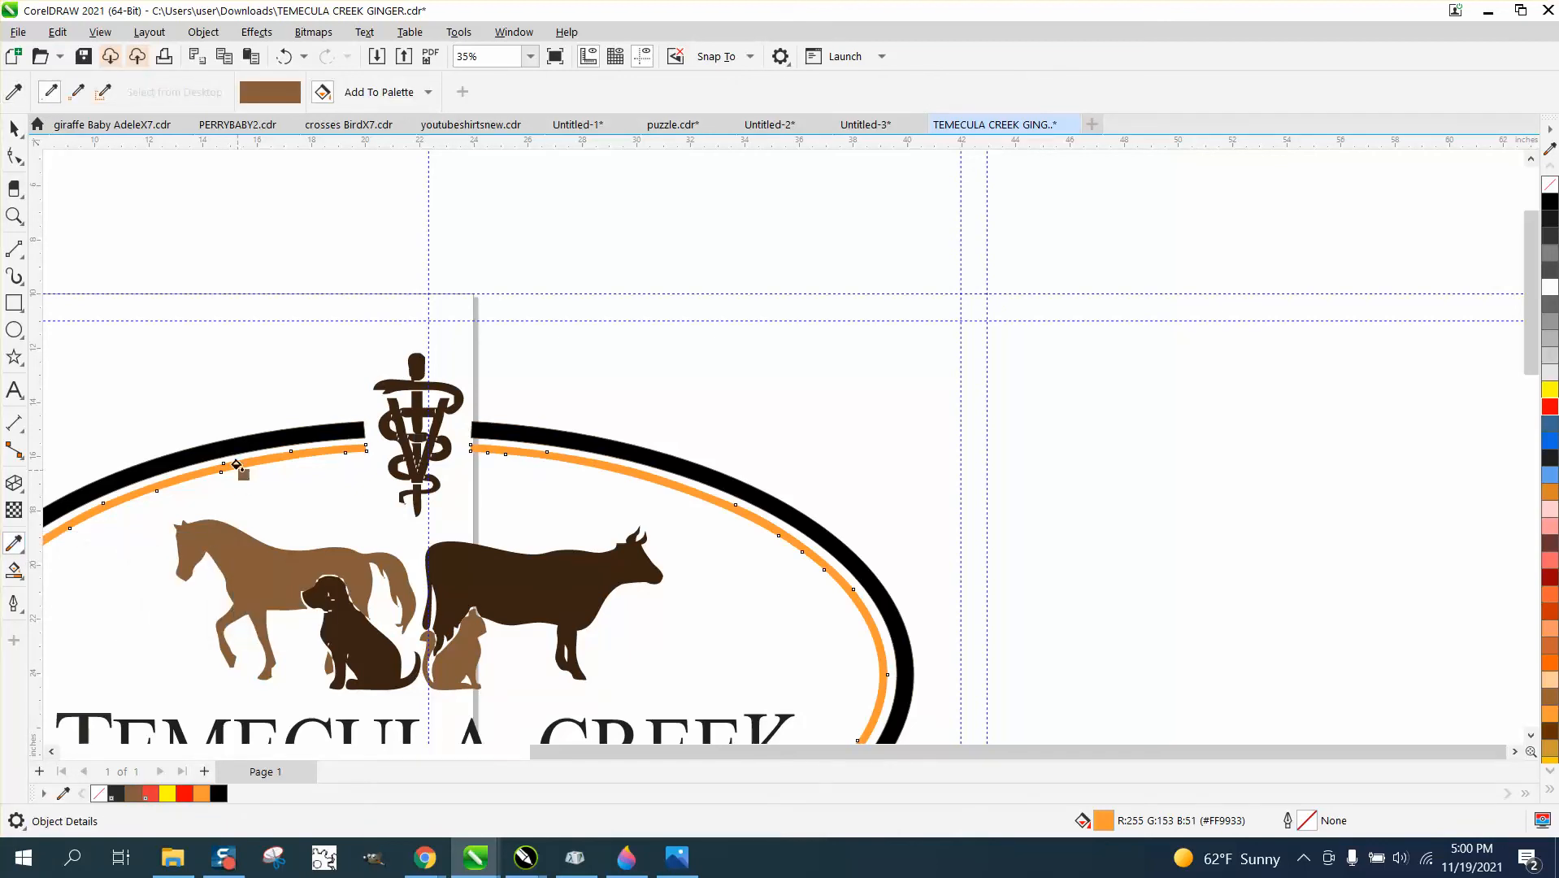
{"action": "left_click", "coordinate": [237, 465]}
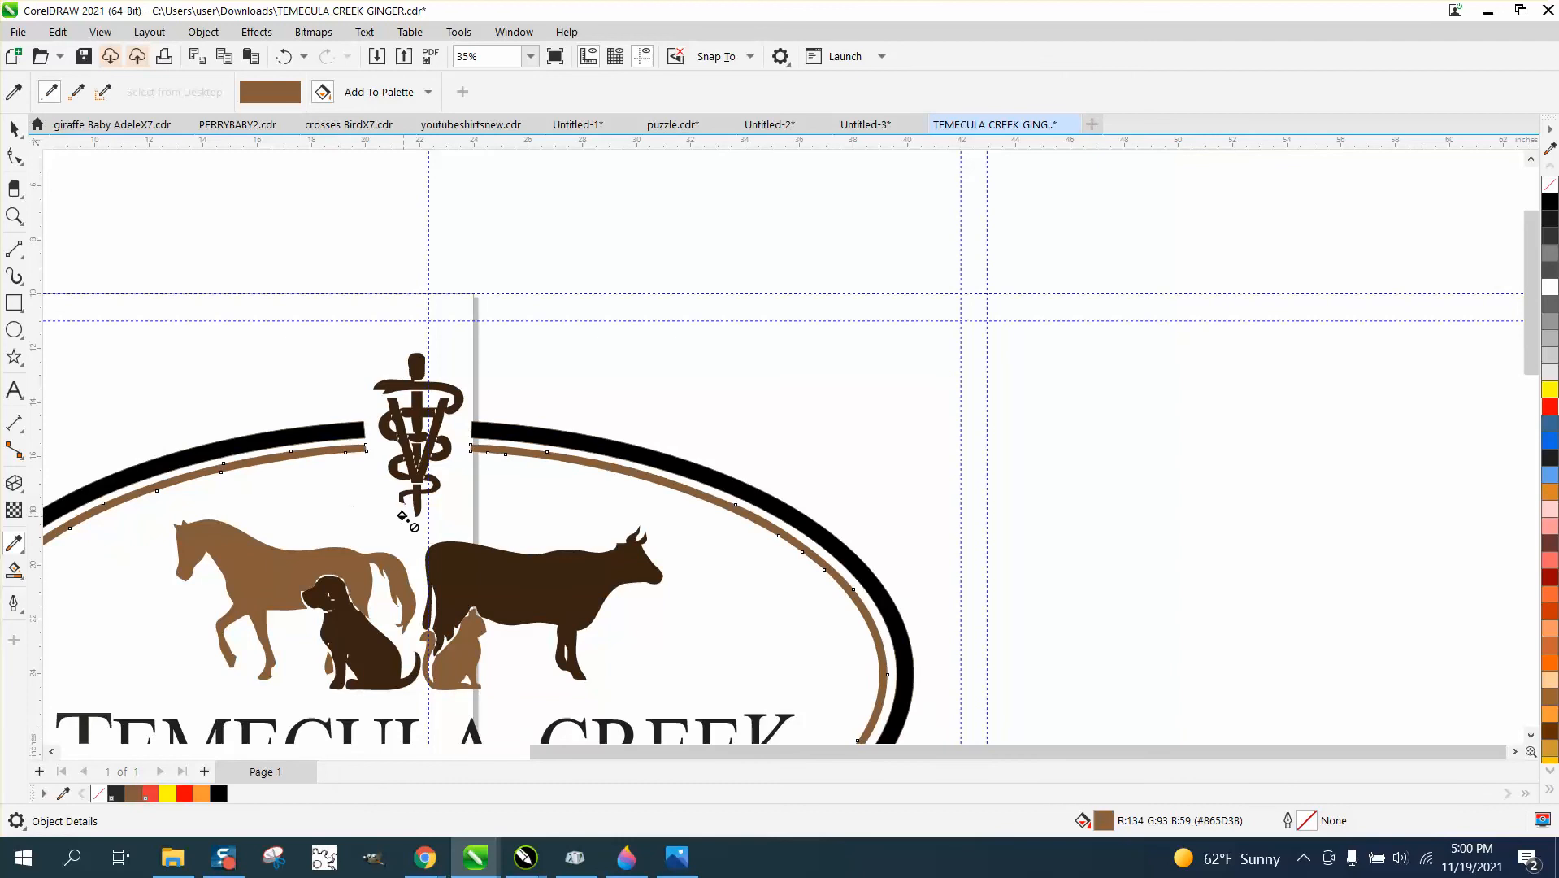
{"action": "scroll", "coordinate": [237, 465], "scroll_direction": "down", "scroll_amount": 1}
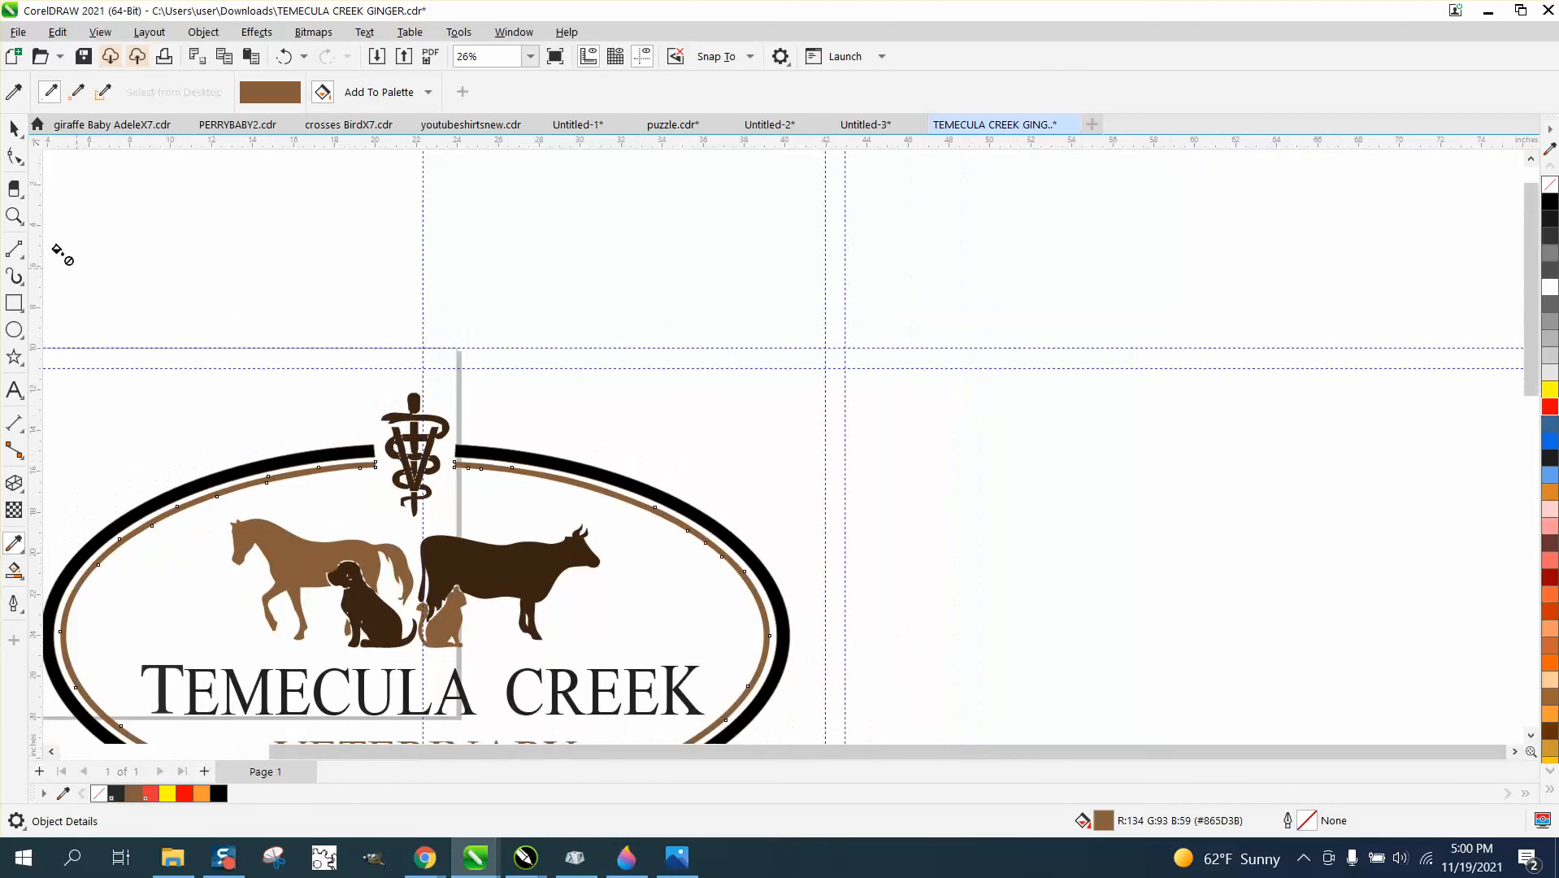
{"action": "left_click", "coordinate": [577, 562]}
Inspect the squared inner ring ends around the caduceus and the complete oval logo.
{"action": "left_click", "coordinate": [14, 216]}
{"action": "left_click_drag", "start_coordinate": [371, 419], "coordinate": [521, 524]}
{"action": "scroll", "coordinate": [518, 522], "scroll_direction": "down", "scroll_amount": 5}
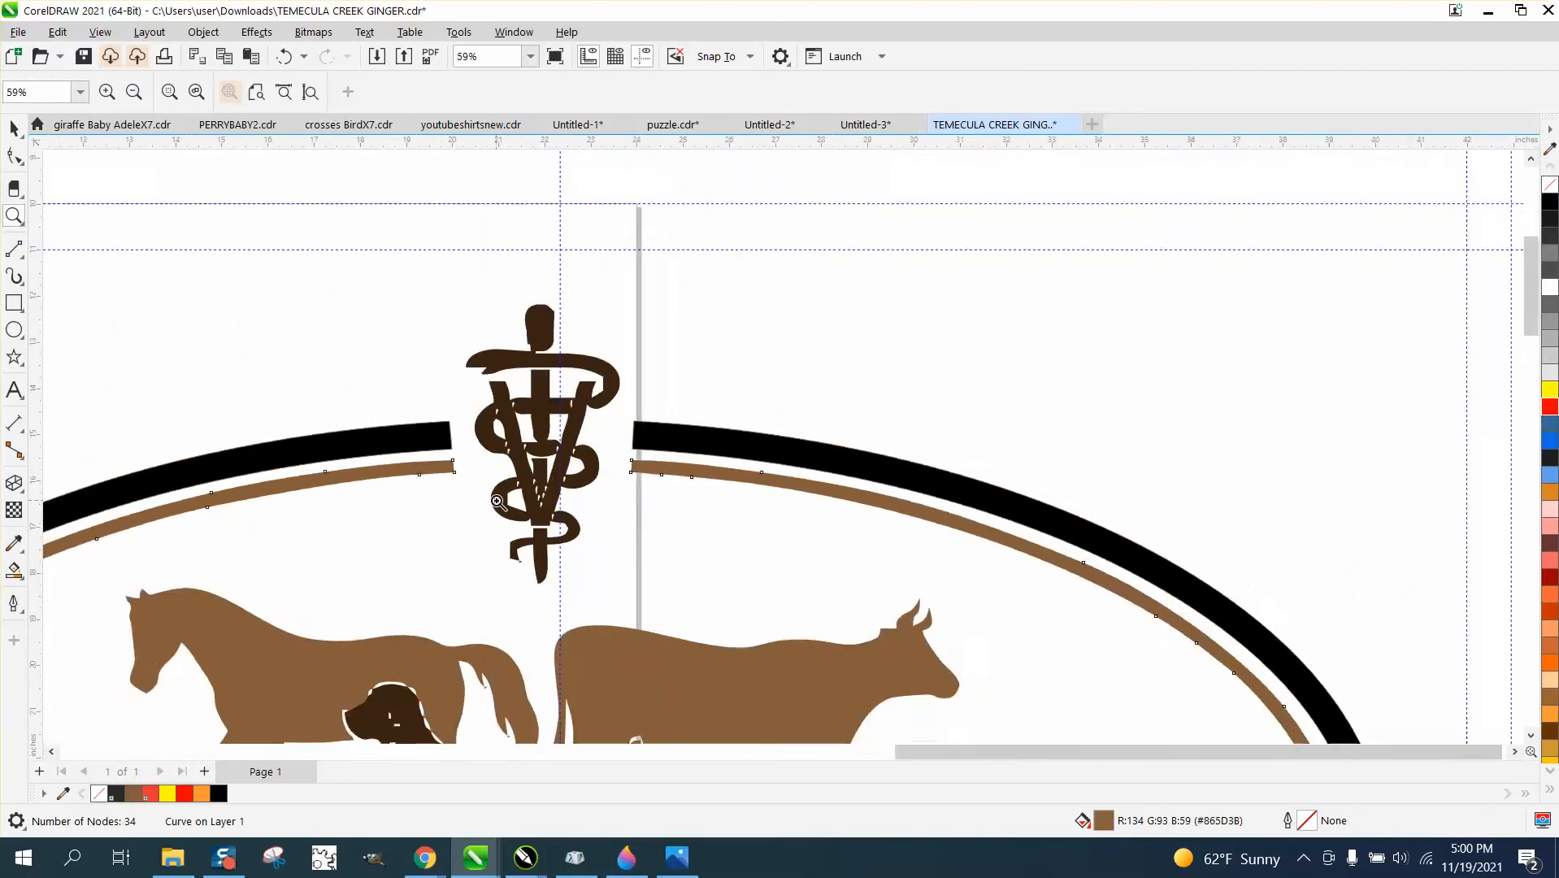
{"action": "left_click_drag", "start_coordinate": [491, 426], "coordinate": [621, 555]}
{"action": "scroll", "coordinate": [524, 532], "scroll_direction": "down", "scroll_amount": 4}
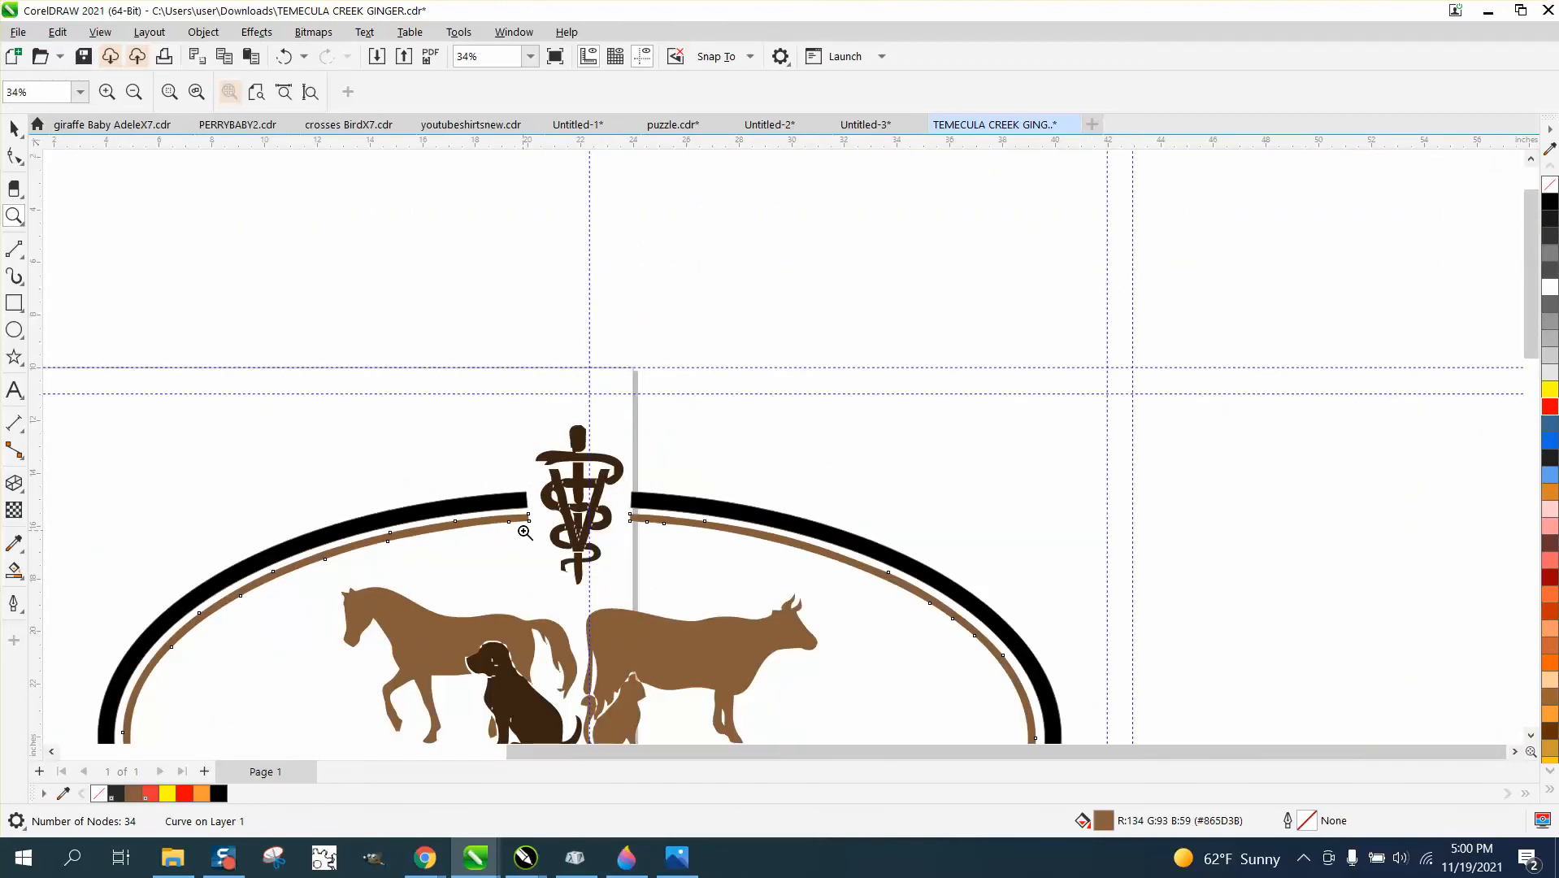
{"action": "scroll", "coordinate": [524, 533], "scroll_direction": "down", "scroll_amount": 1}
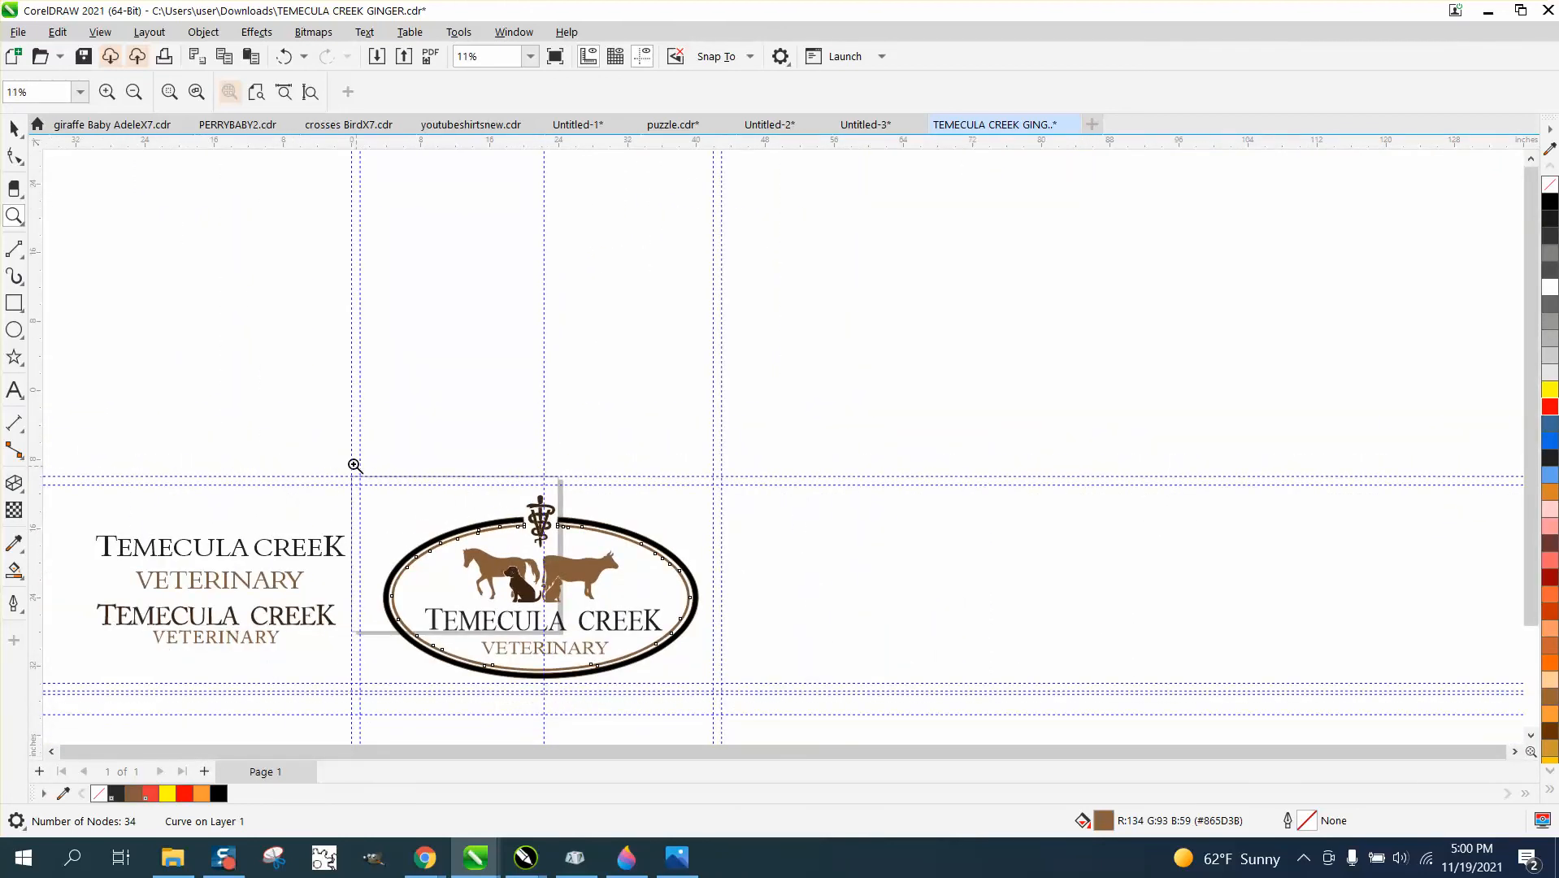
{"action": "left_click_drag", "start_coordinate": [351, 462], "coordinate": [738, 725]}
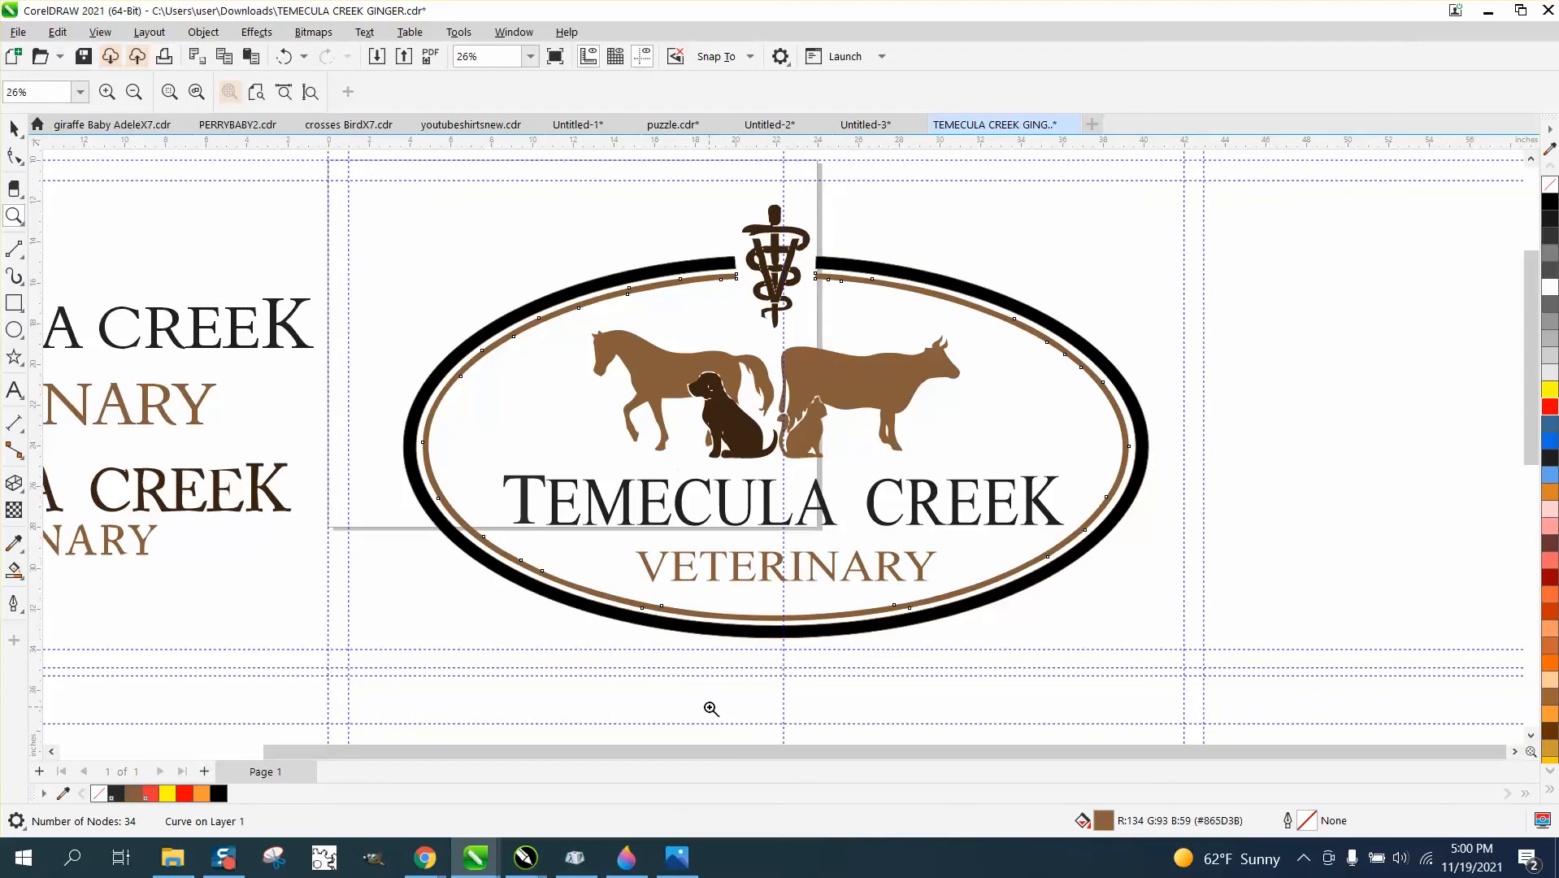